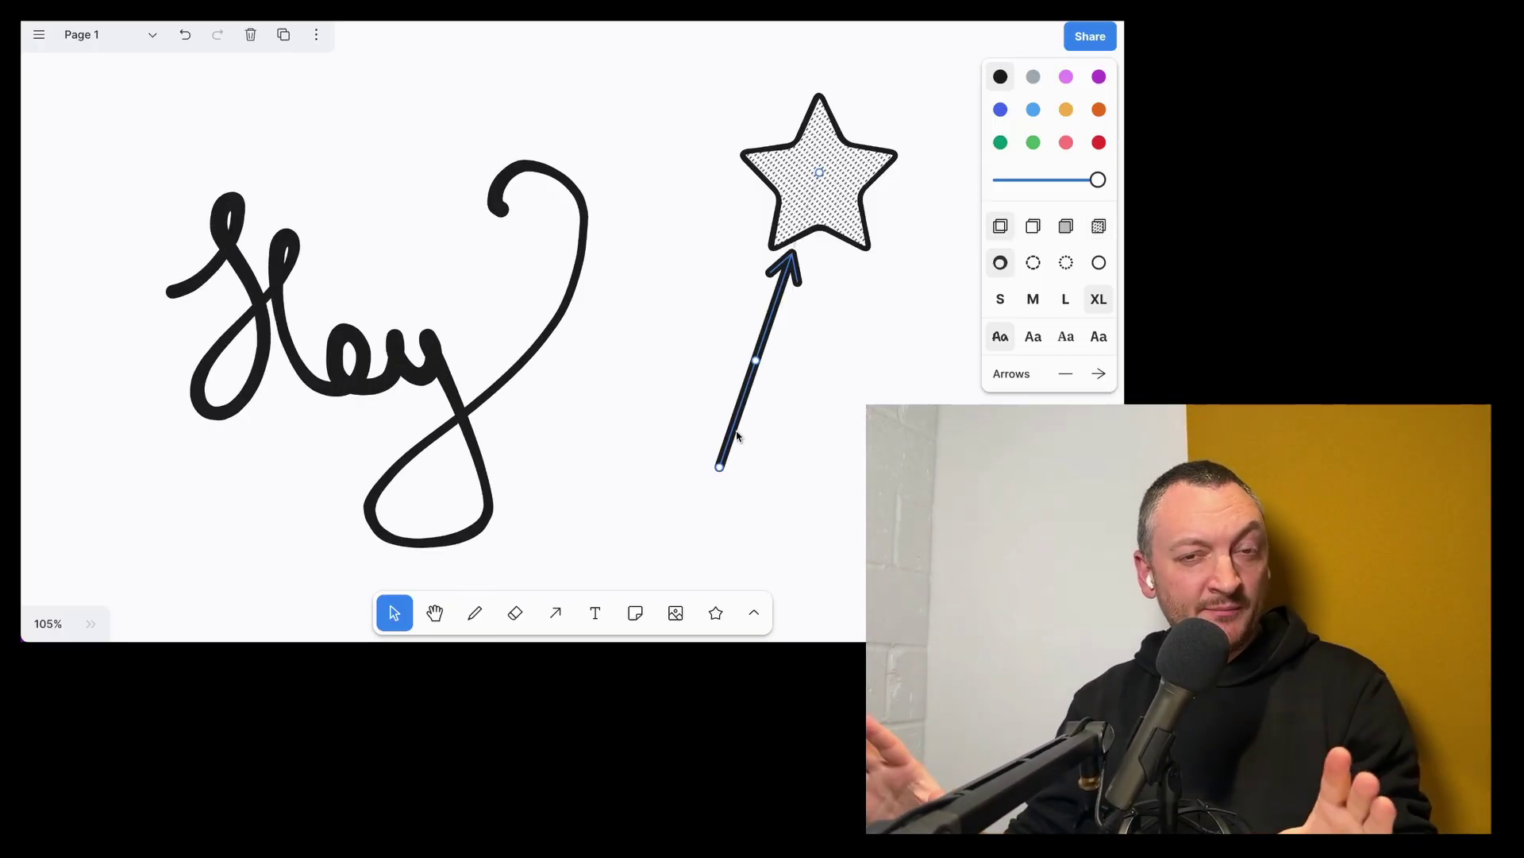
Drag the star beside the 'Hey' lettering so the bound arrow points sideways at it
drag(835, 188, 790, 341)
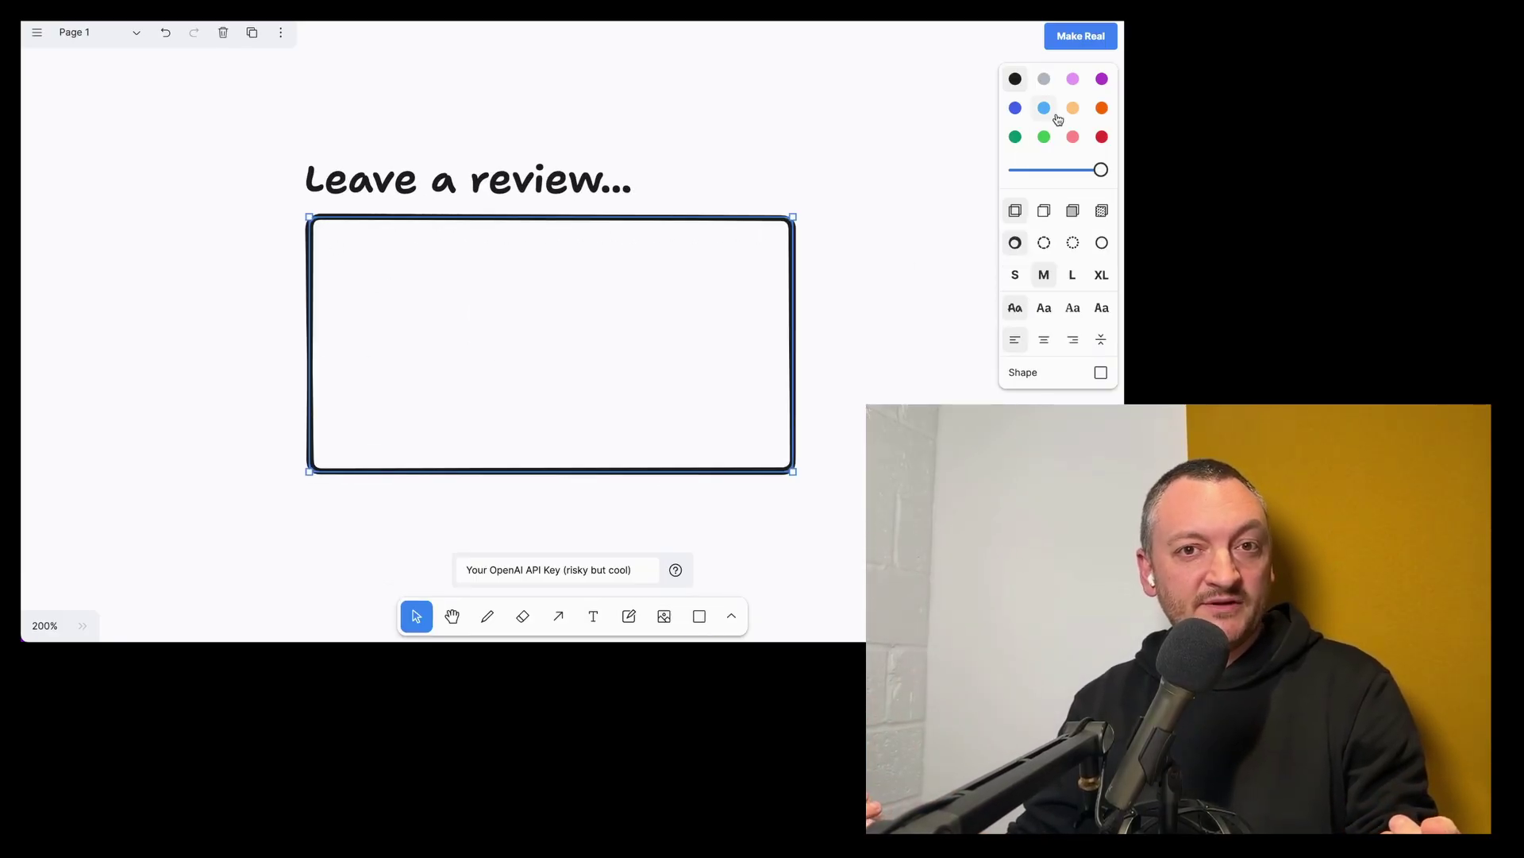
Draw a box around 'Submit' and make it blue with a light fill
scroll(637, 432, down, 2)
key(t)
drag(556, 391, 742, 470)
click(1015, 107)
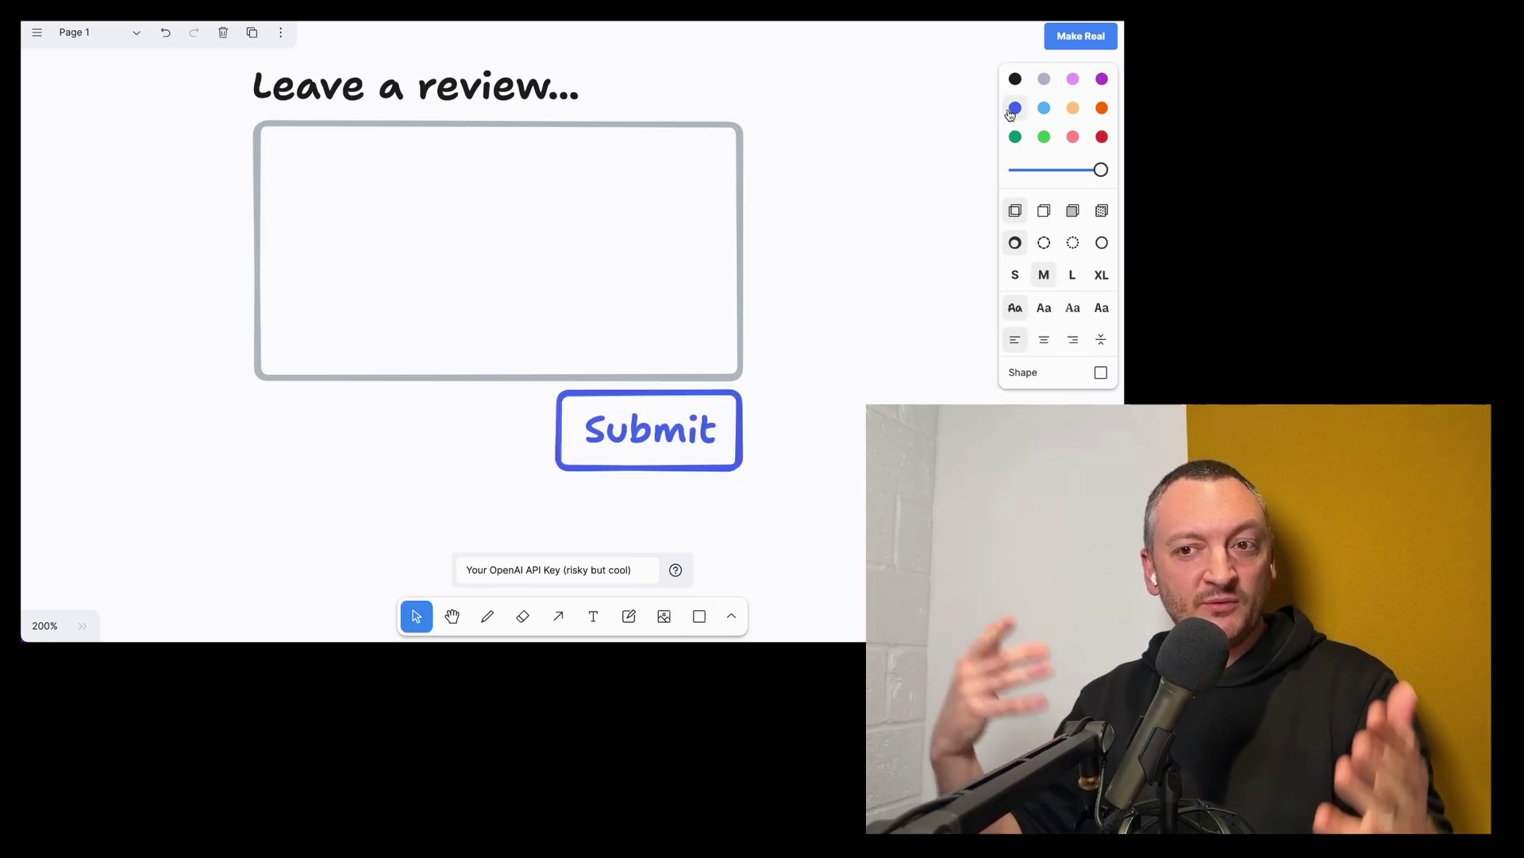
click(1072, 211)
Select all shapes, generate the review form with Make Real, then paint a yellow vehicle body
key(ctrl+a)
click(1081, 36)
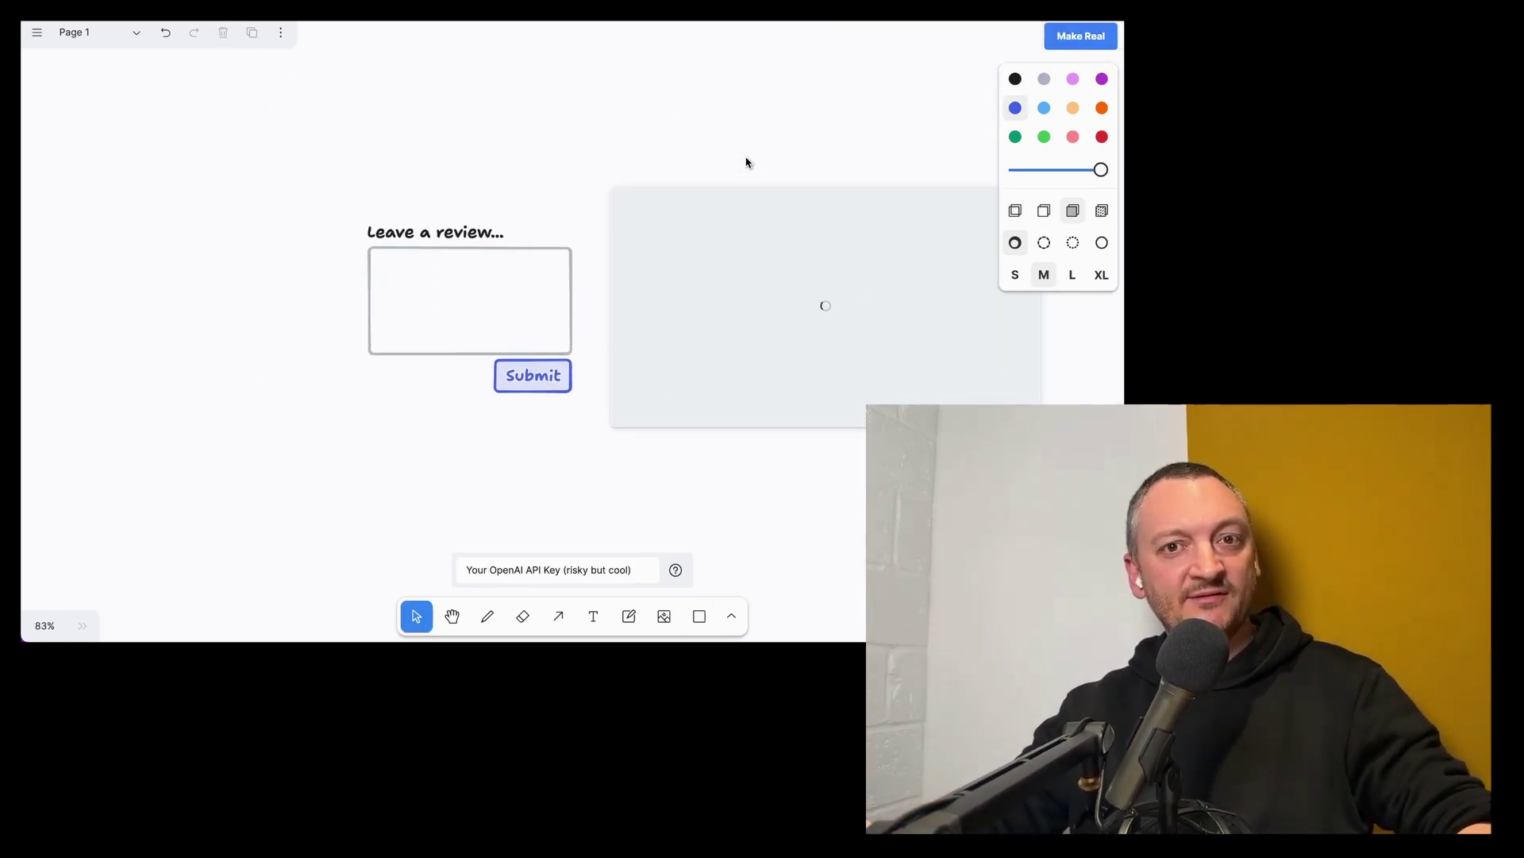
scroll(746, 318, up, 5)
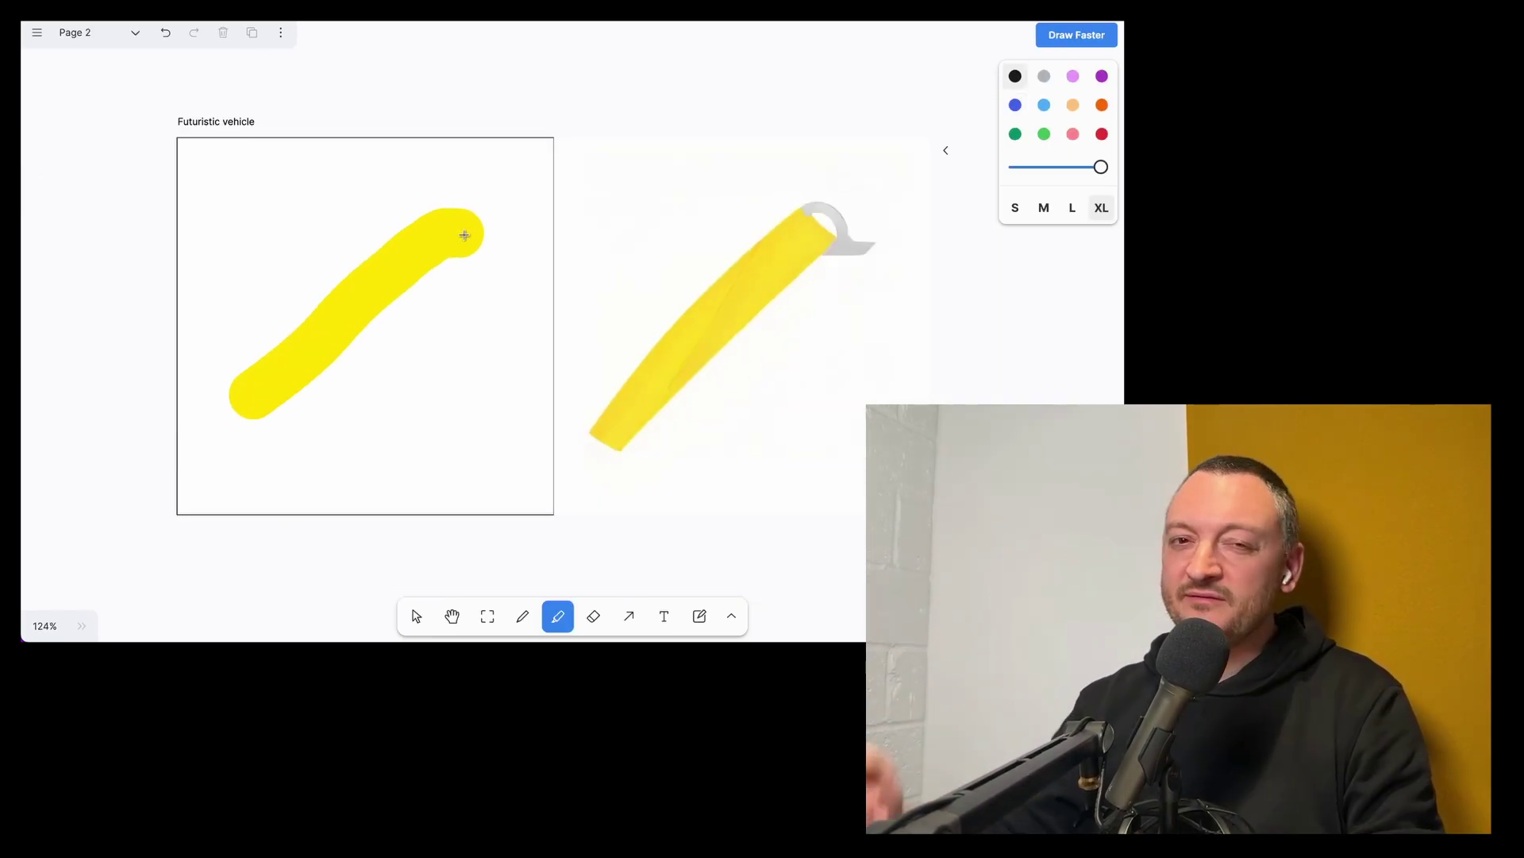
mouse_move(463, 231)
mouse_down()
mouse_move(388, 412)
mouse_move(469, 397)
mouse_up()
Add a light blue window, two black ellipse wheels, and overlay the generated vehicle image
click(1044, 105)
drag(278, 353, 409, 242)
key(o)
click(1015, 75)
drag(256, 412, 325, 474)
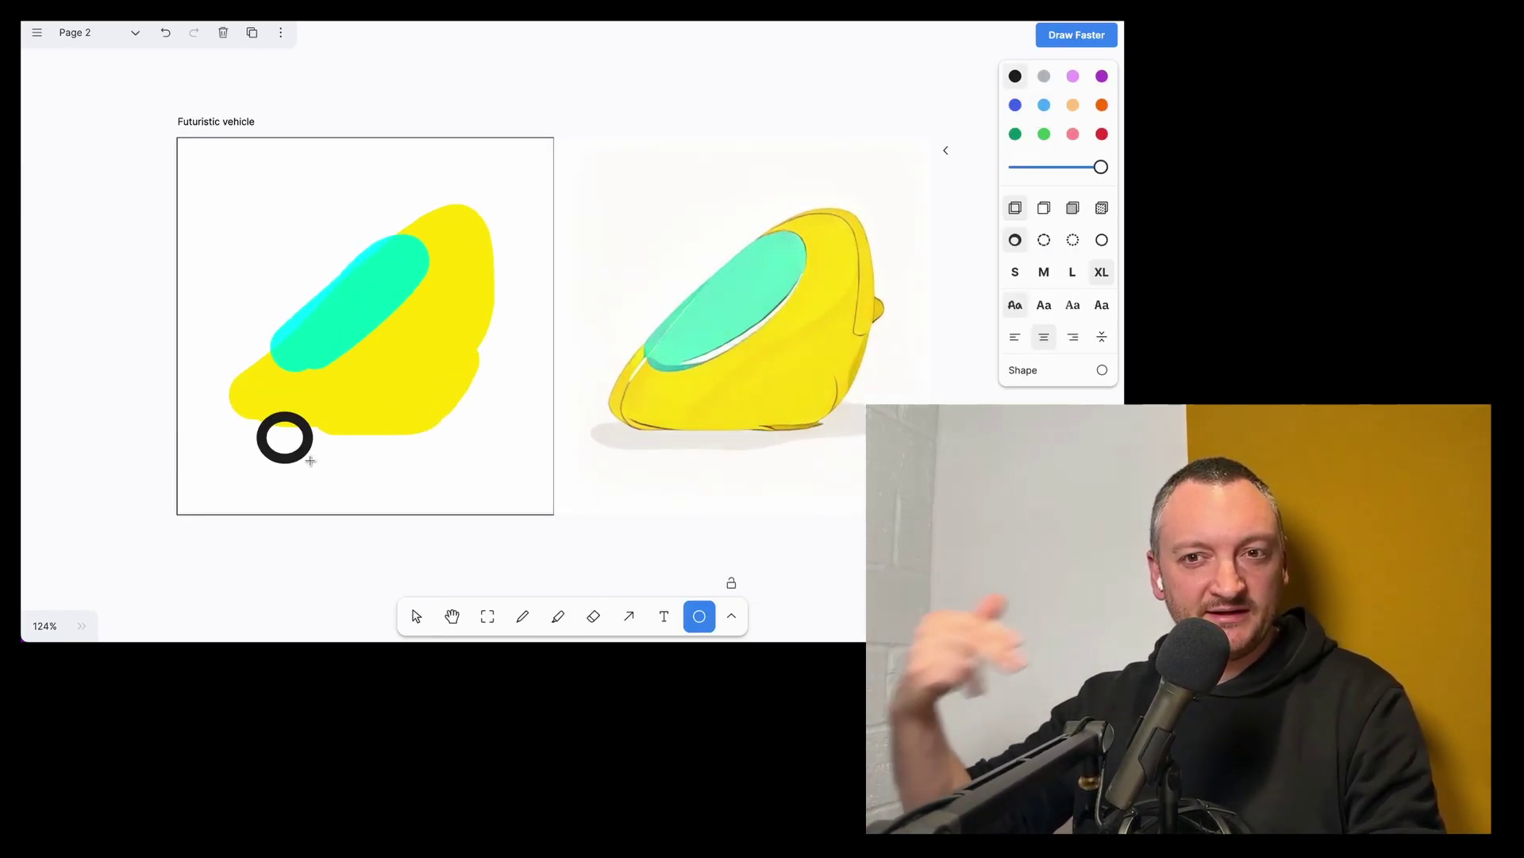
drag(383, 428, 441, 482)
click(945, 150)
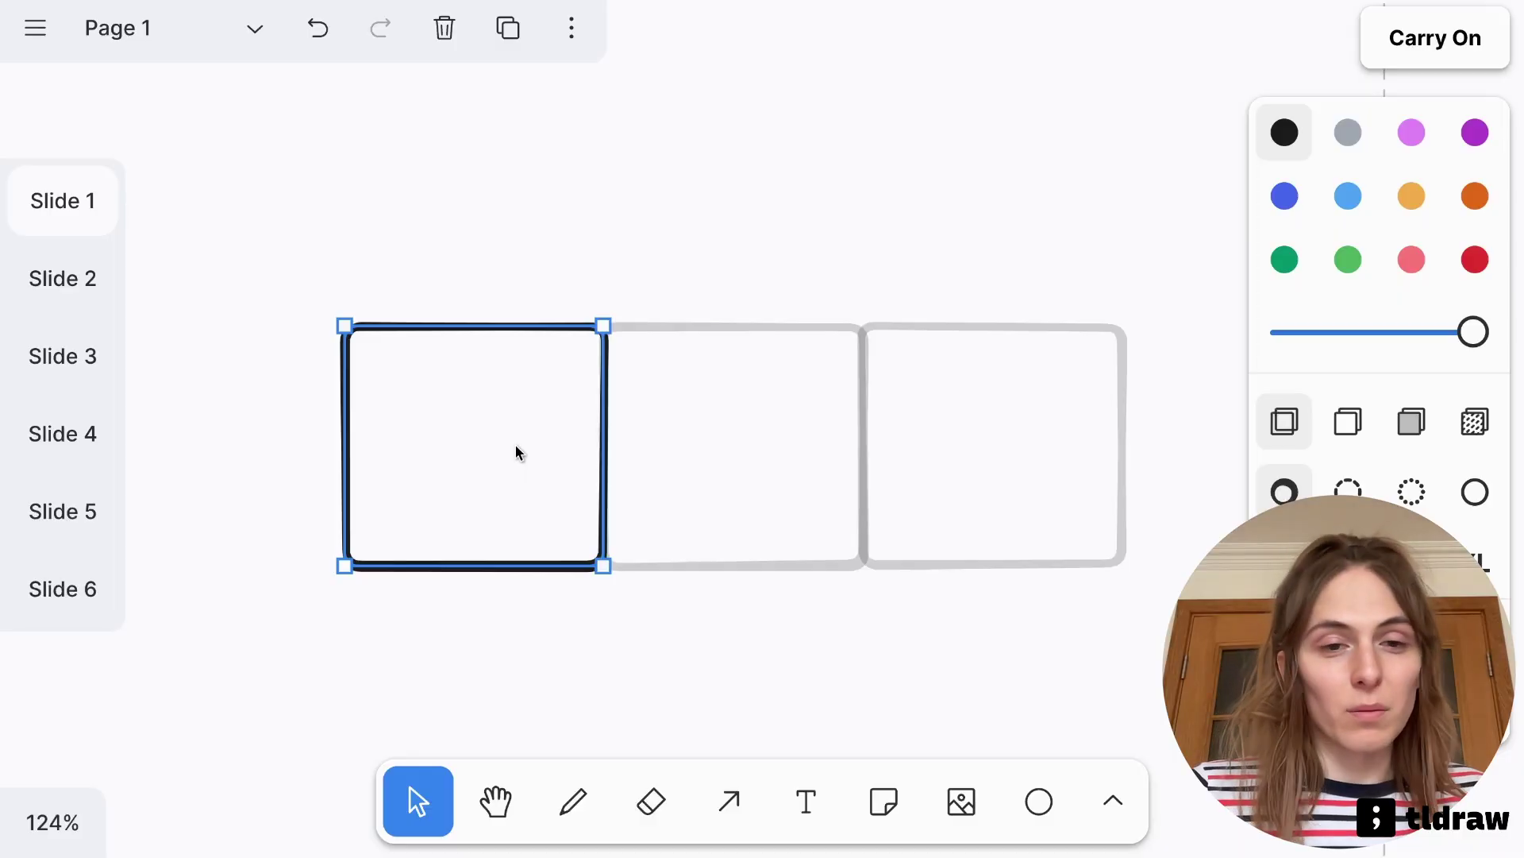
Move and resize the Slide 1 frame until the suggested frames align as three equal frames
drag(515, 449, 704, 317)
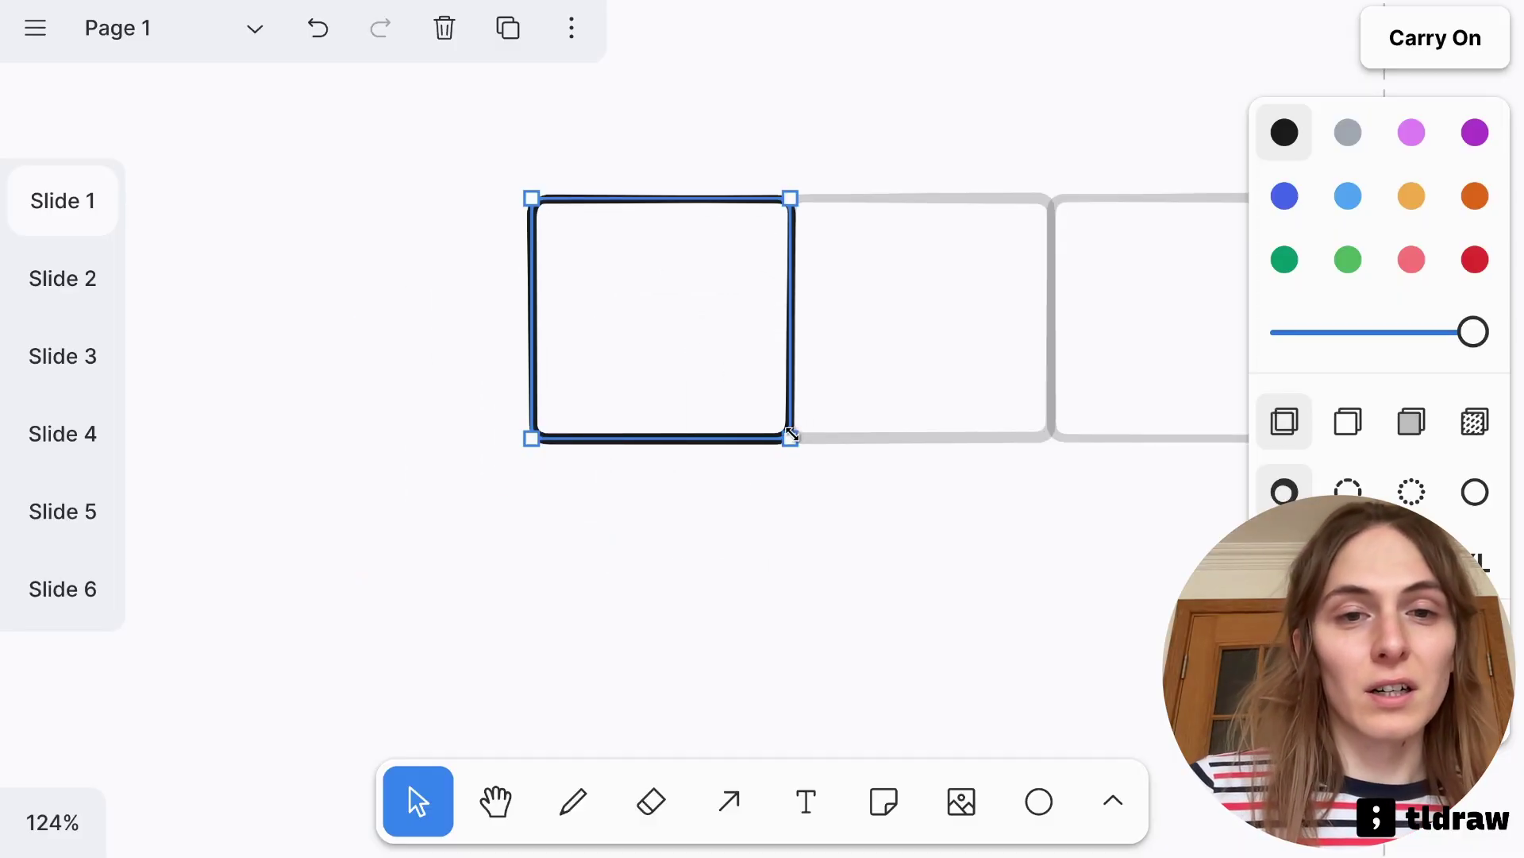
drag(790, 436, 585, 428)
mouse_move(631, 496)
mouse_down()
mouse_move(716, 428)
mouse_move(651, 487)
mouse_up()
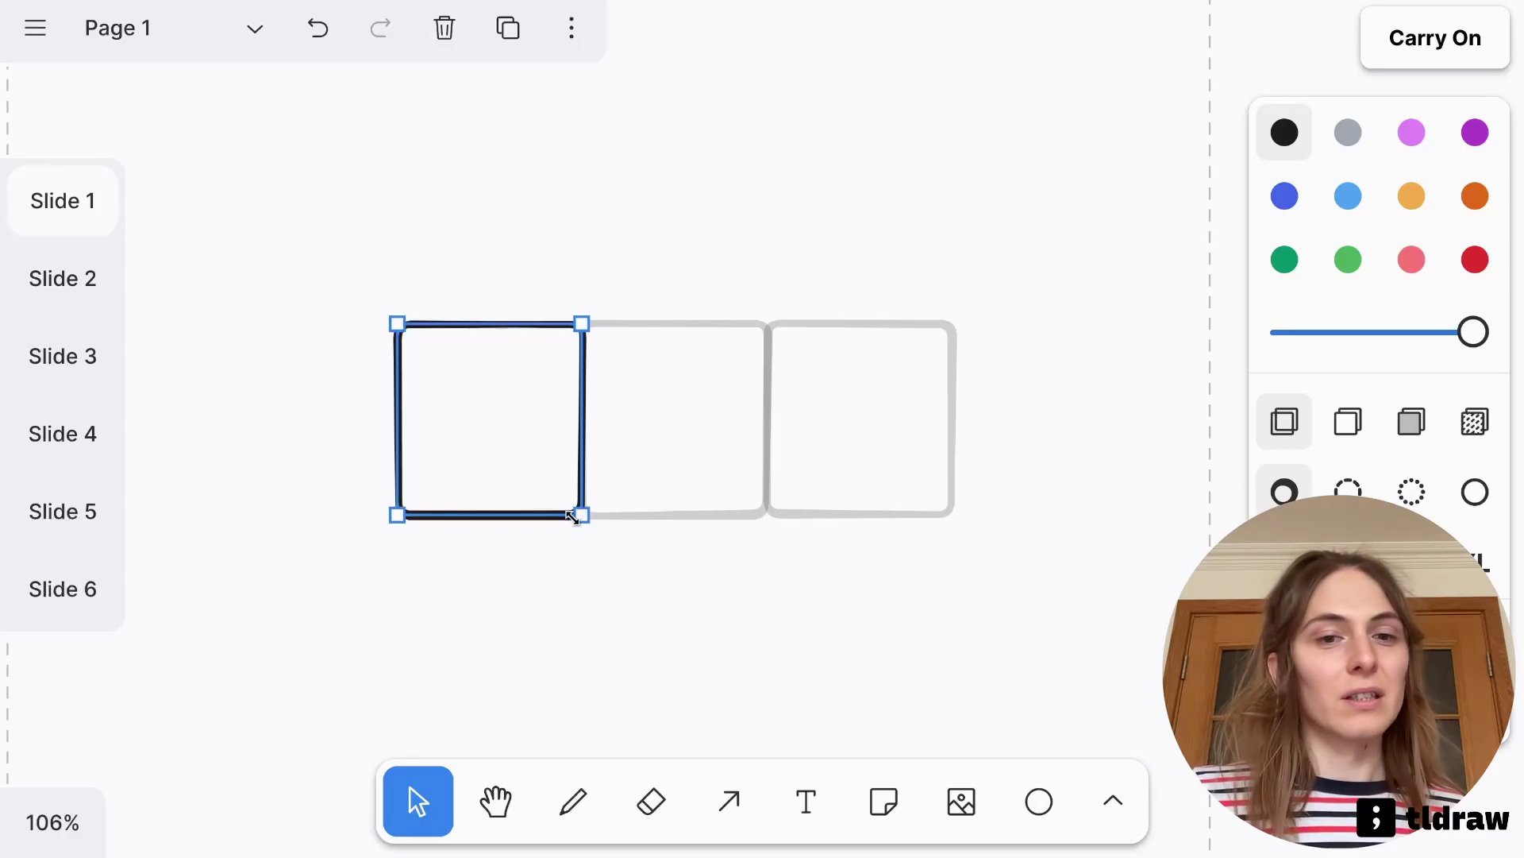
drag(582, 515, 614, 508)
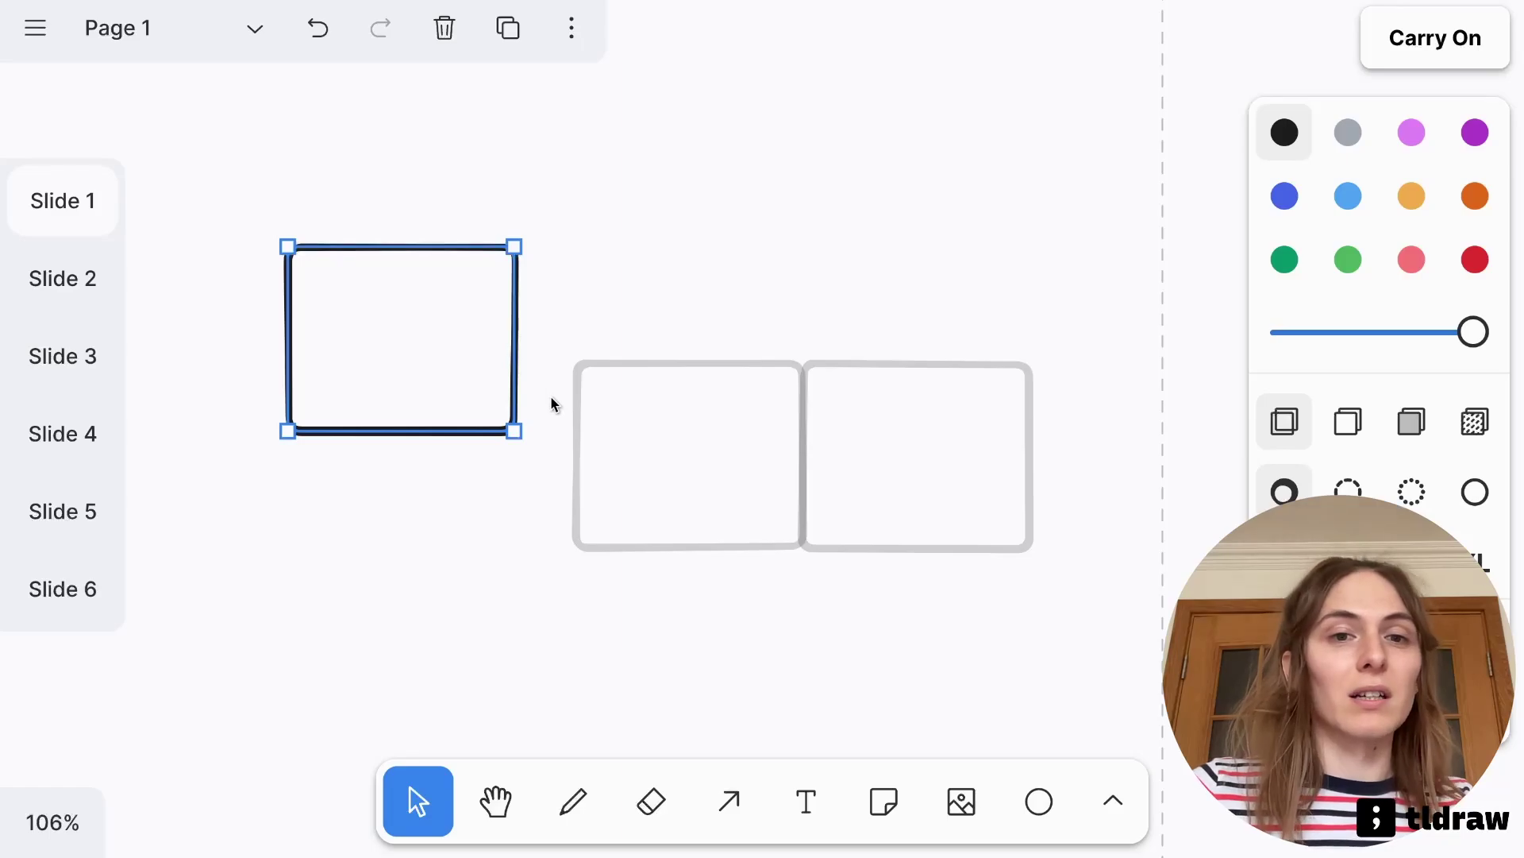
drag(465, 377, 436, 606)
click(655, 583)
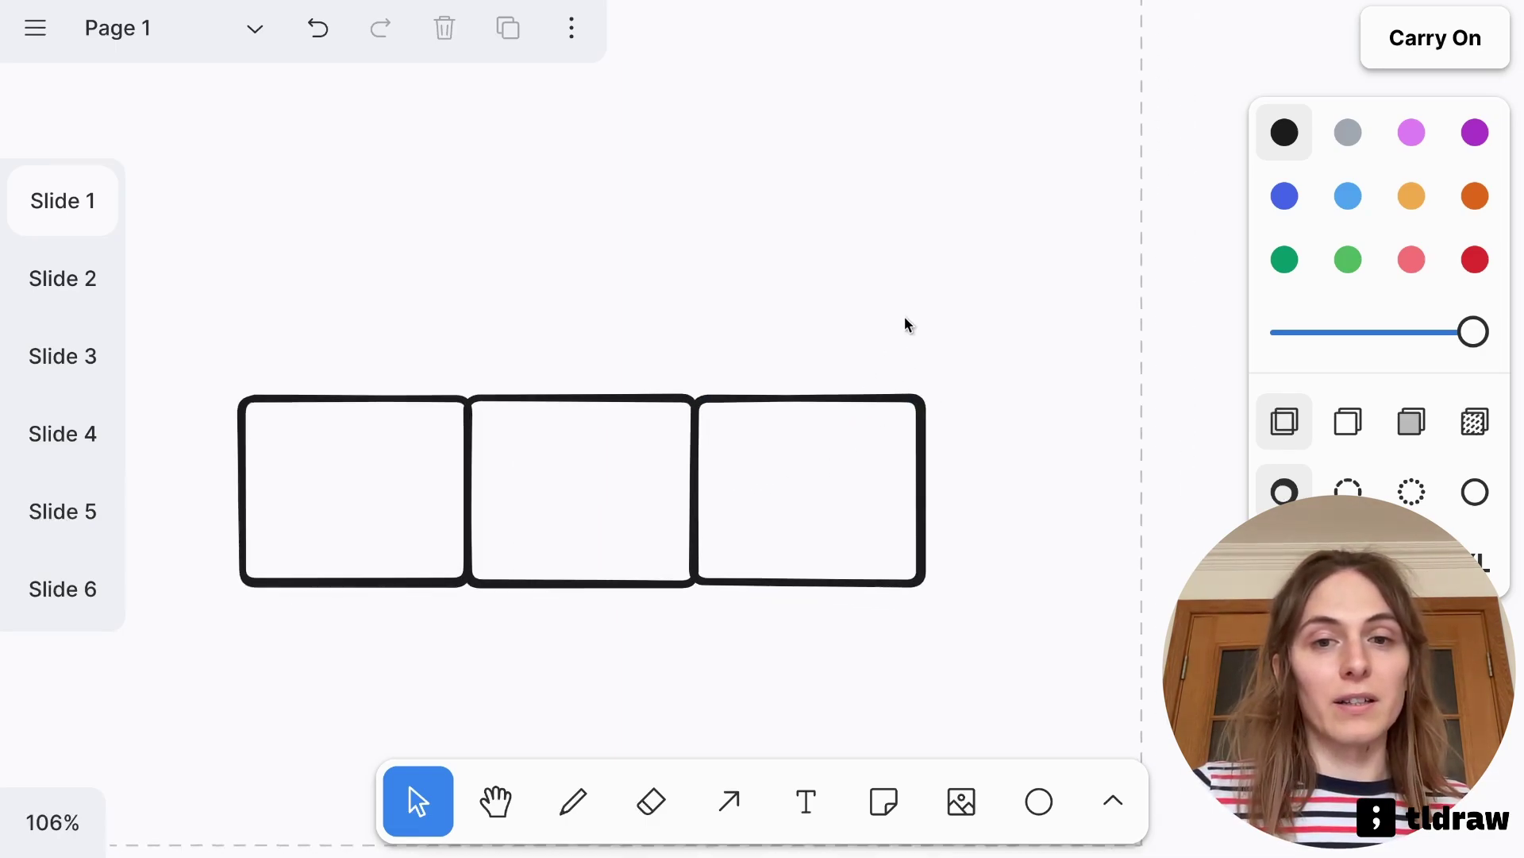
Erase the third black frame and move the second frame to overlap the first
key(e)
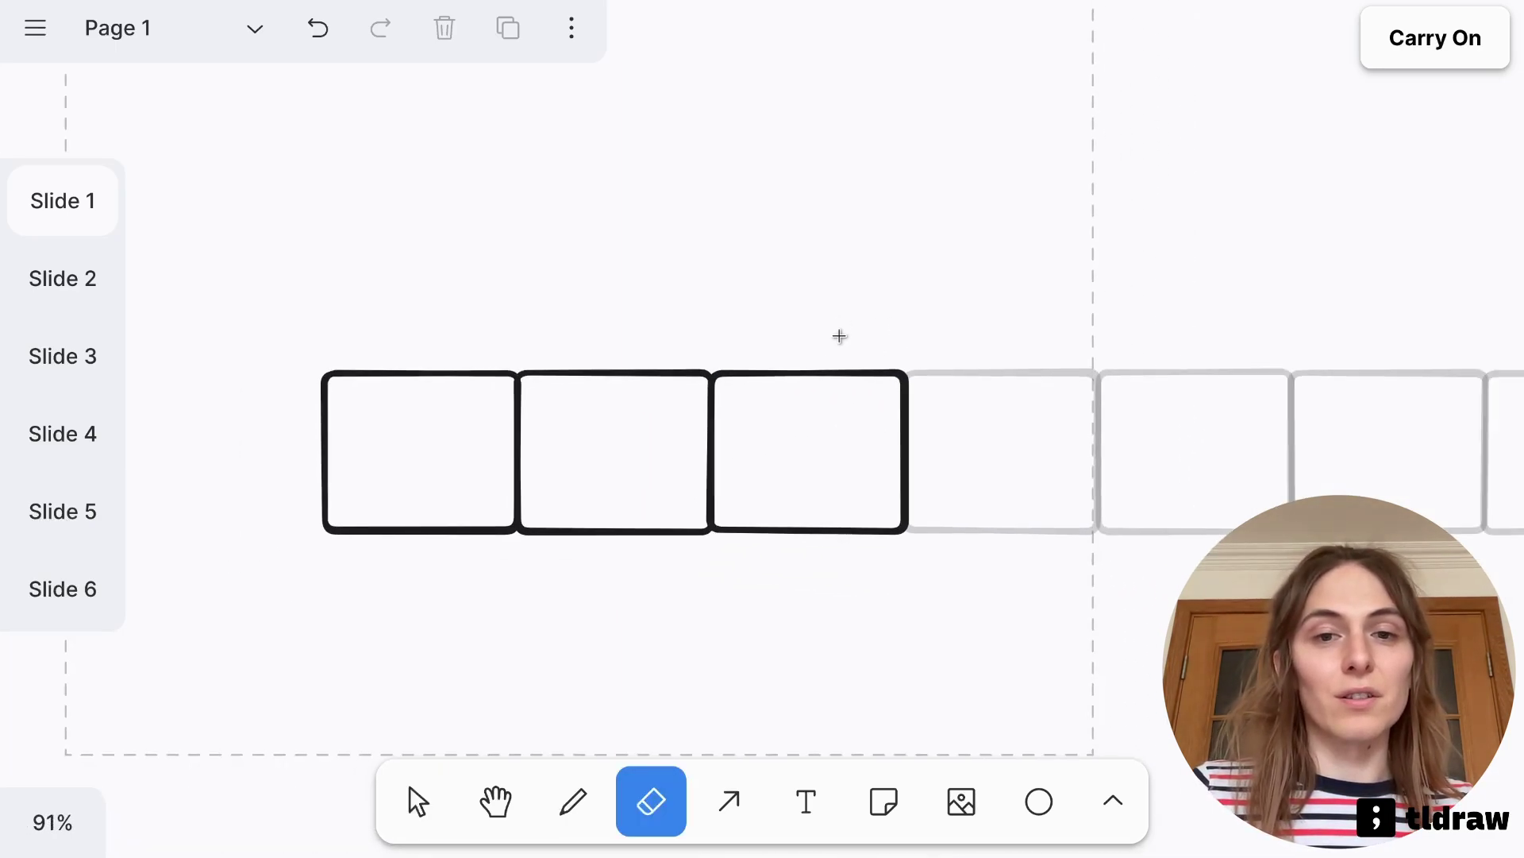
drag(840, 336, 823, 457)
key(v)
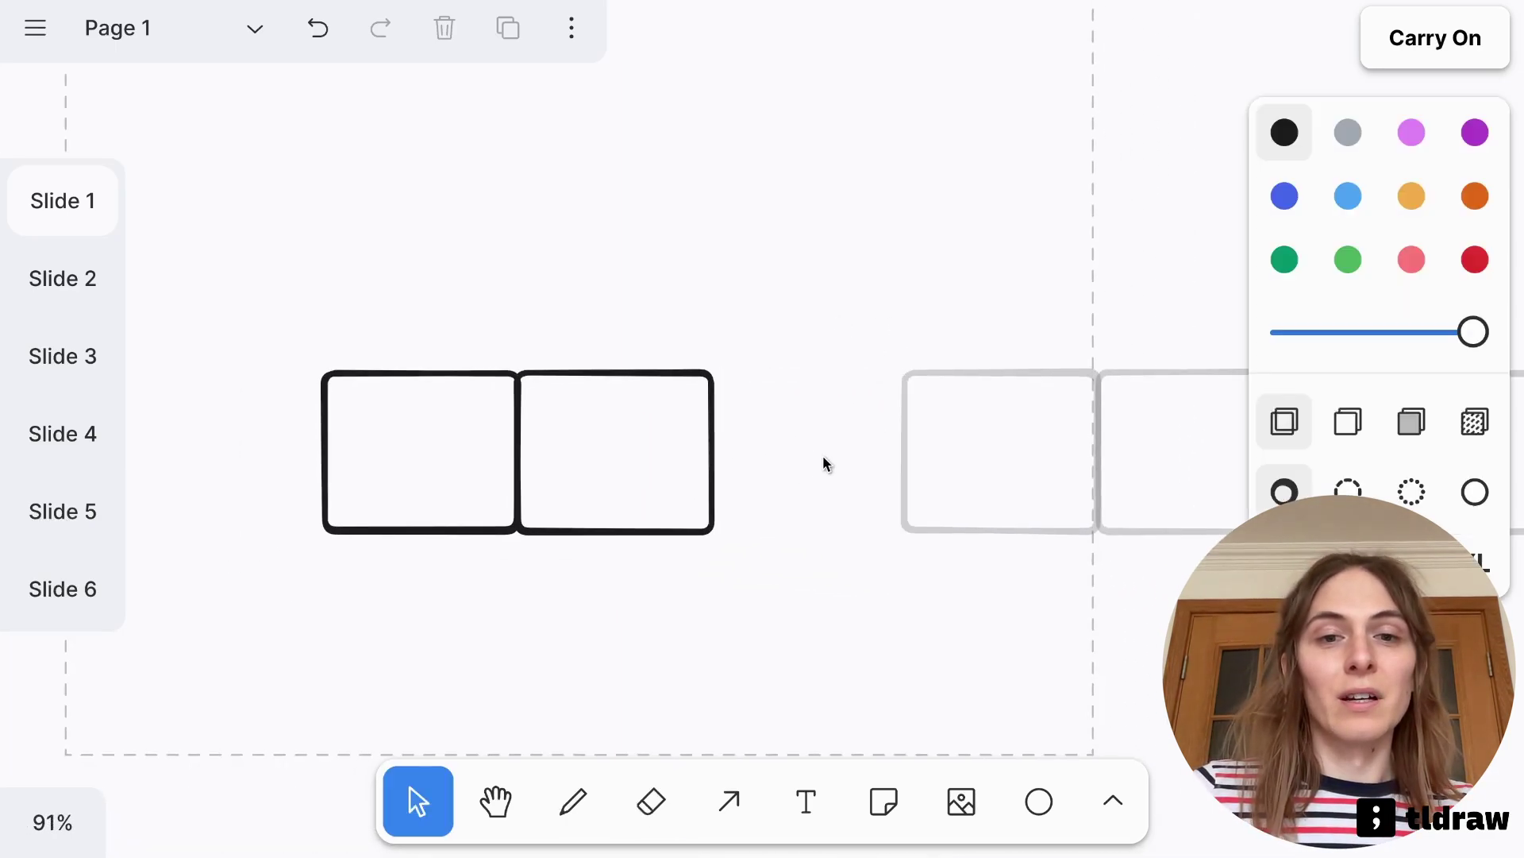
scroll(611, 474, up, 3)
drag(745, 517, 708, 347)
click(818, 322)
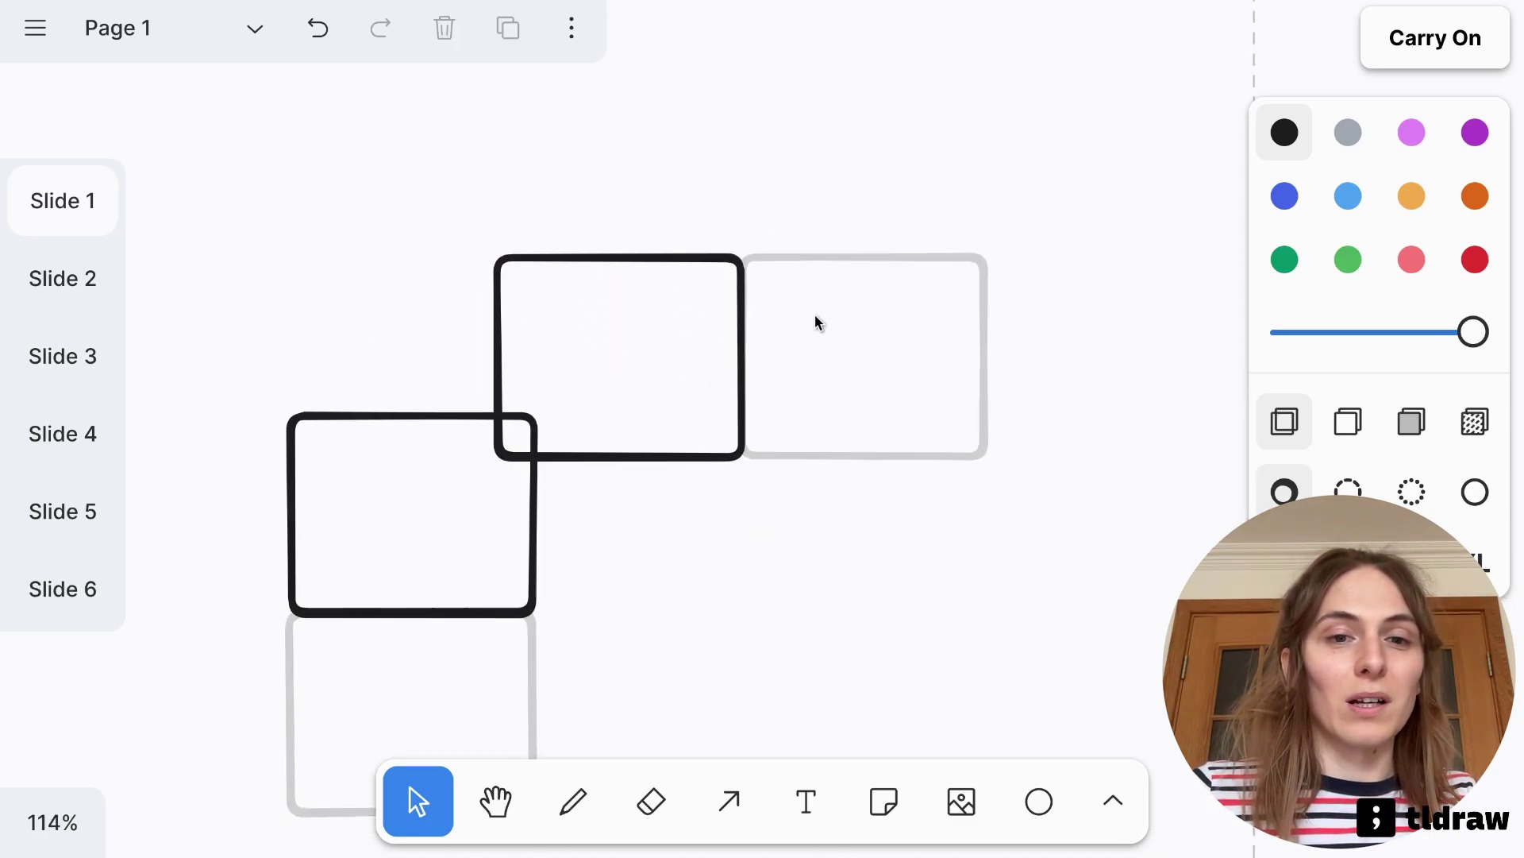
Move and shrink the remaining frame, then delete the small overlapping rectangle
drag(702, 454, 680, 731)
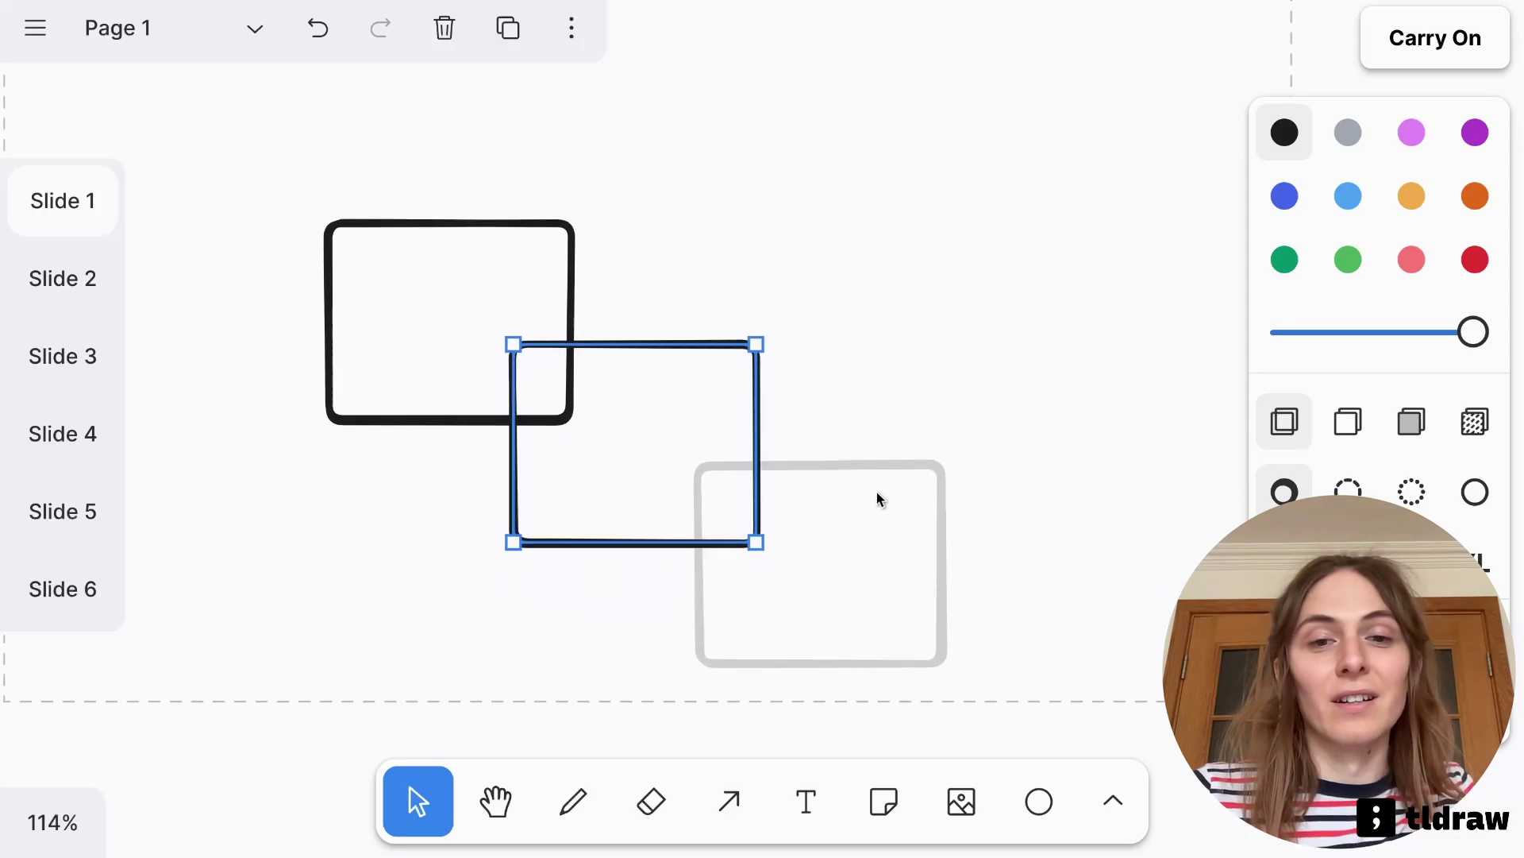
drag(774, 476, 695, 438)
click(800, 317)
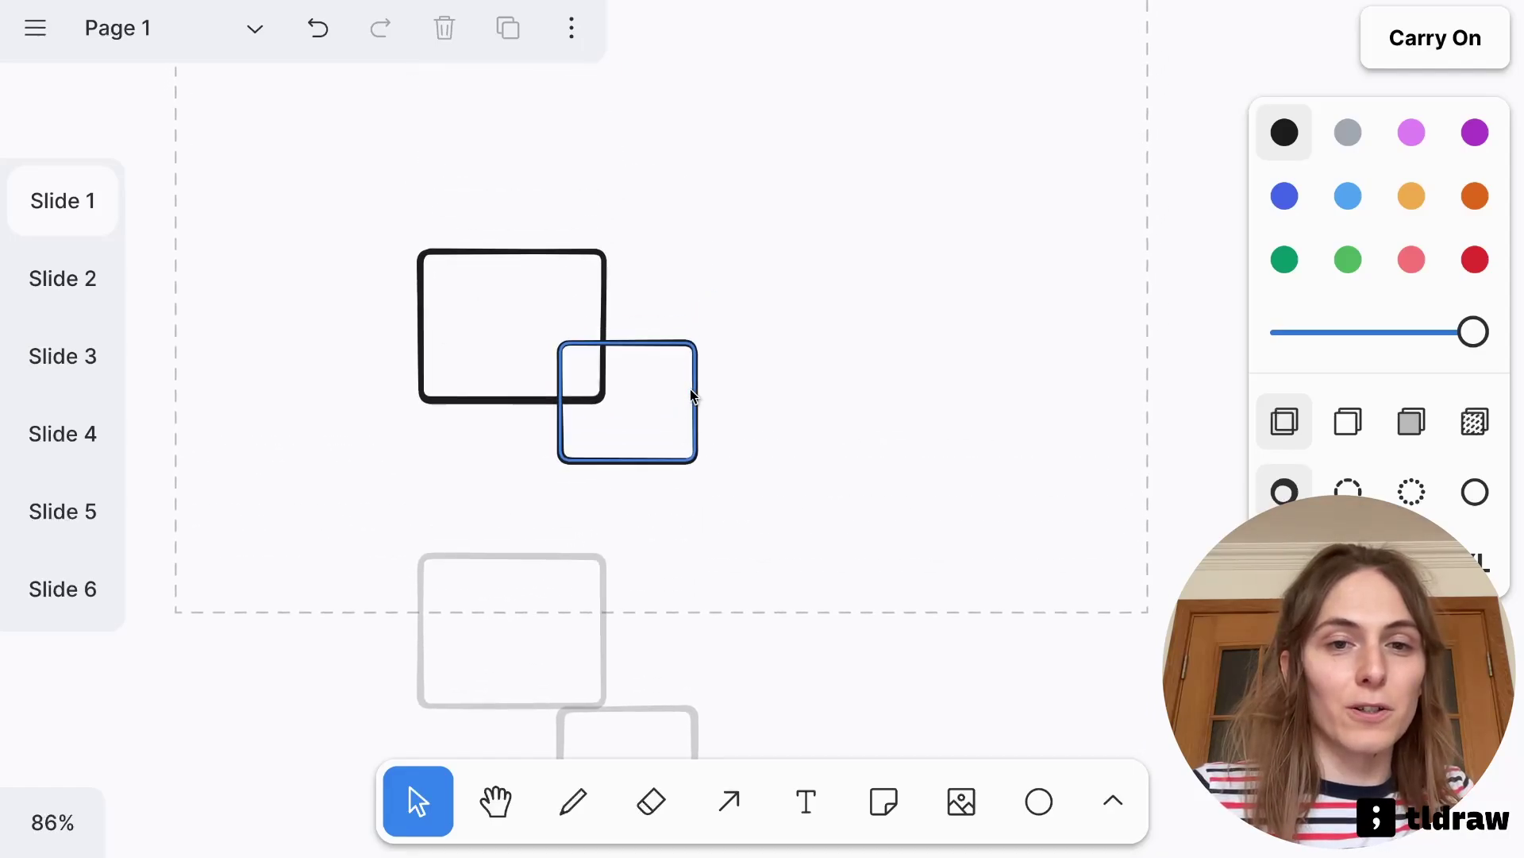
mouse_move(694, 392)
mouse_down()
mouse_move(714, 390)
mouse_move(701, 405)
mouse_up()
key(Delete)
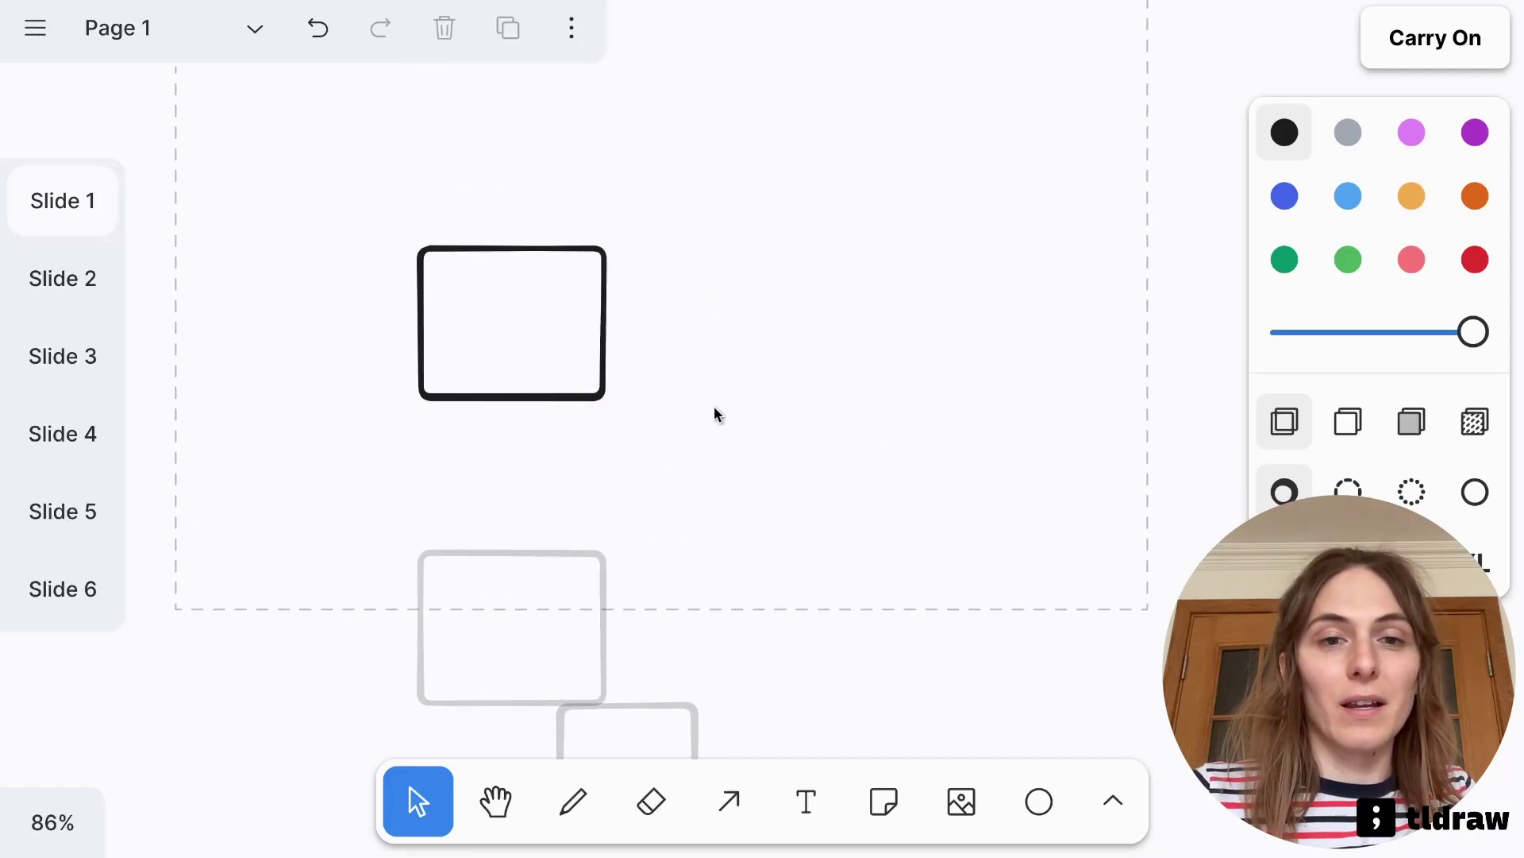
Switch autocomplete suggestions from Rectangles to Text
click(1429, 63)
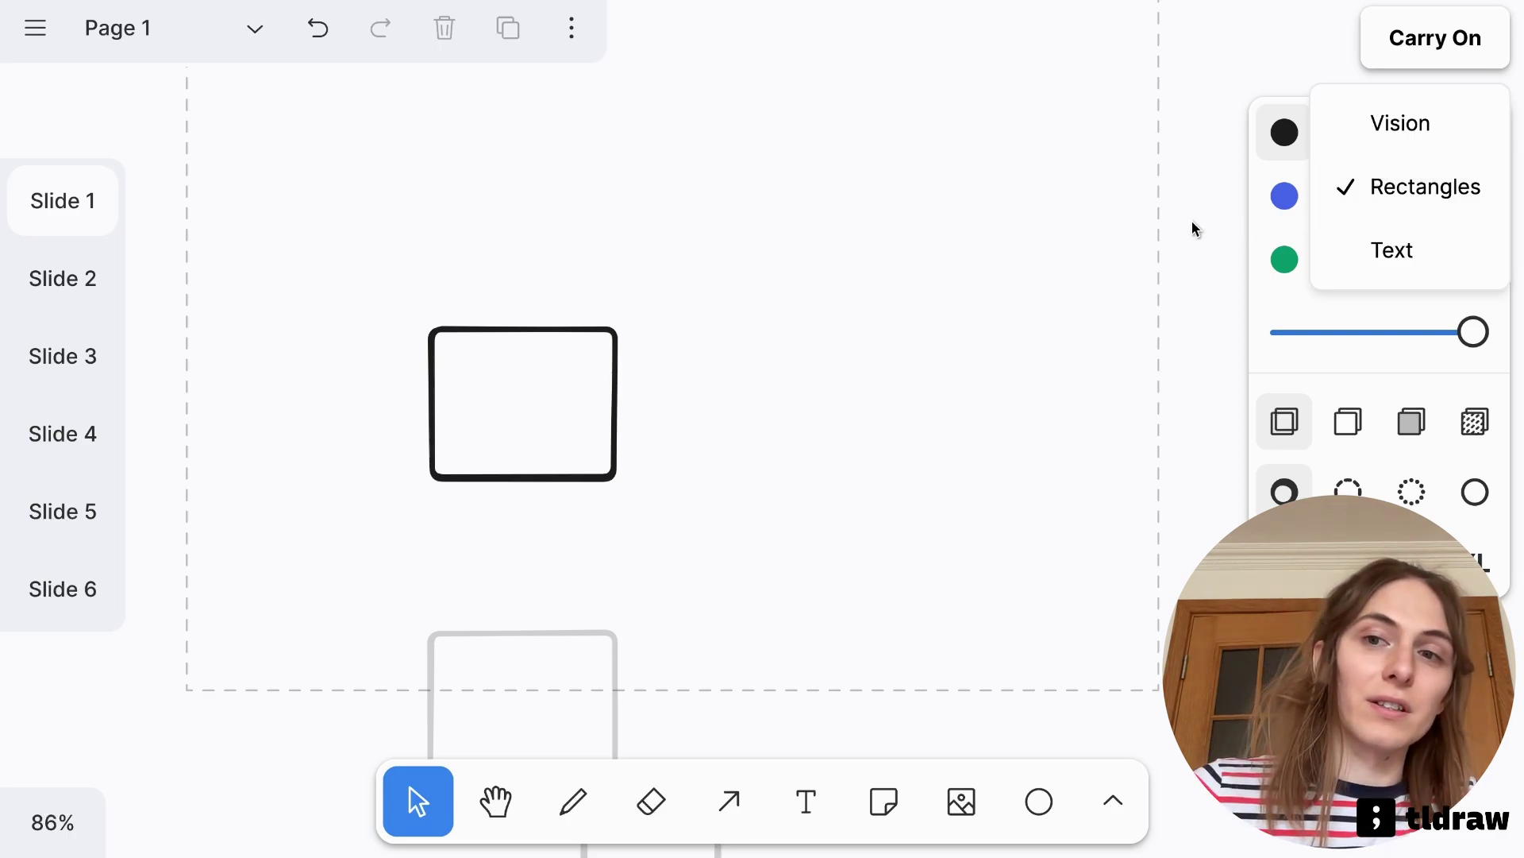
click(1404, 193)
click(1392, 250)
click(707, 297)
Slightly shrink the rectangle to accept the suggested 'Hello' label, then turn on Vision
scroll(693, 292, up, 3)
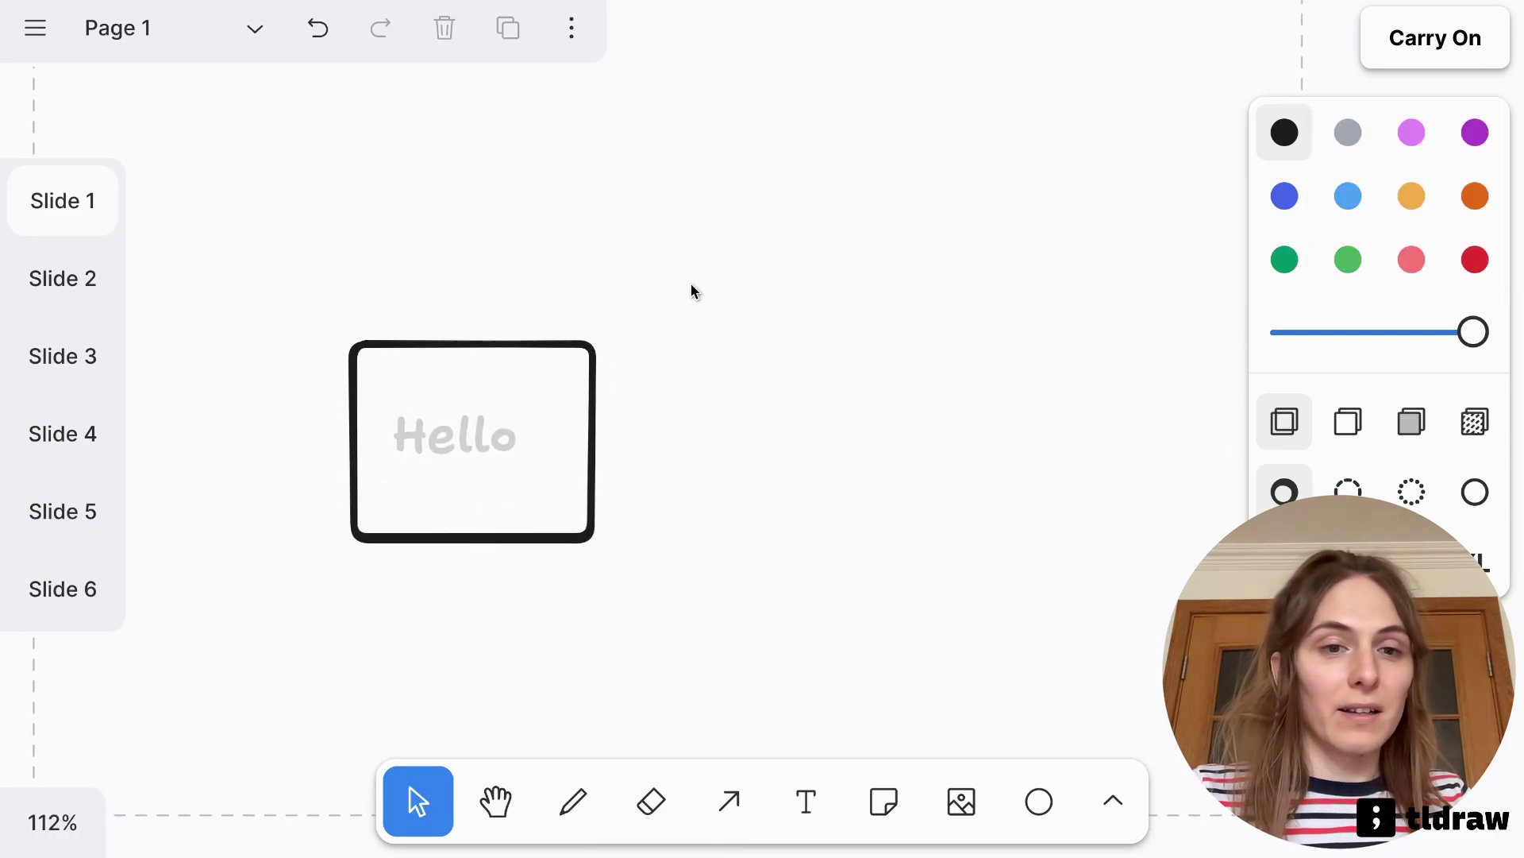
click(598, 463)
drag(574, 528, 573, 525)
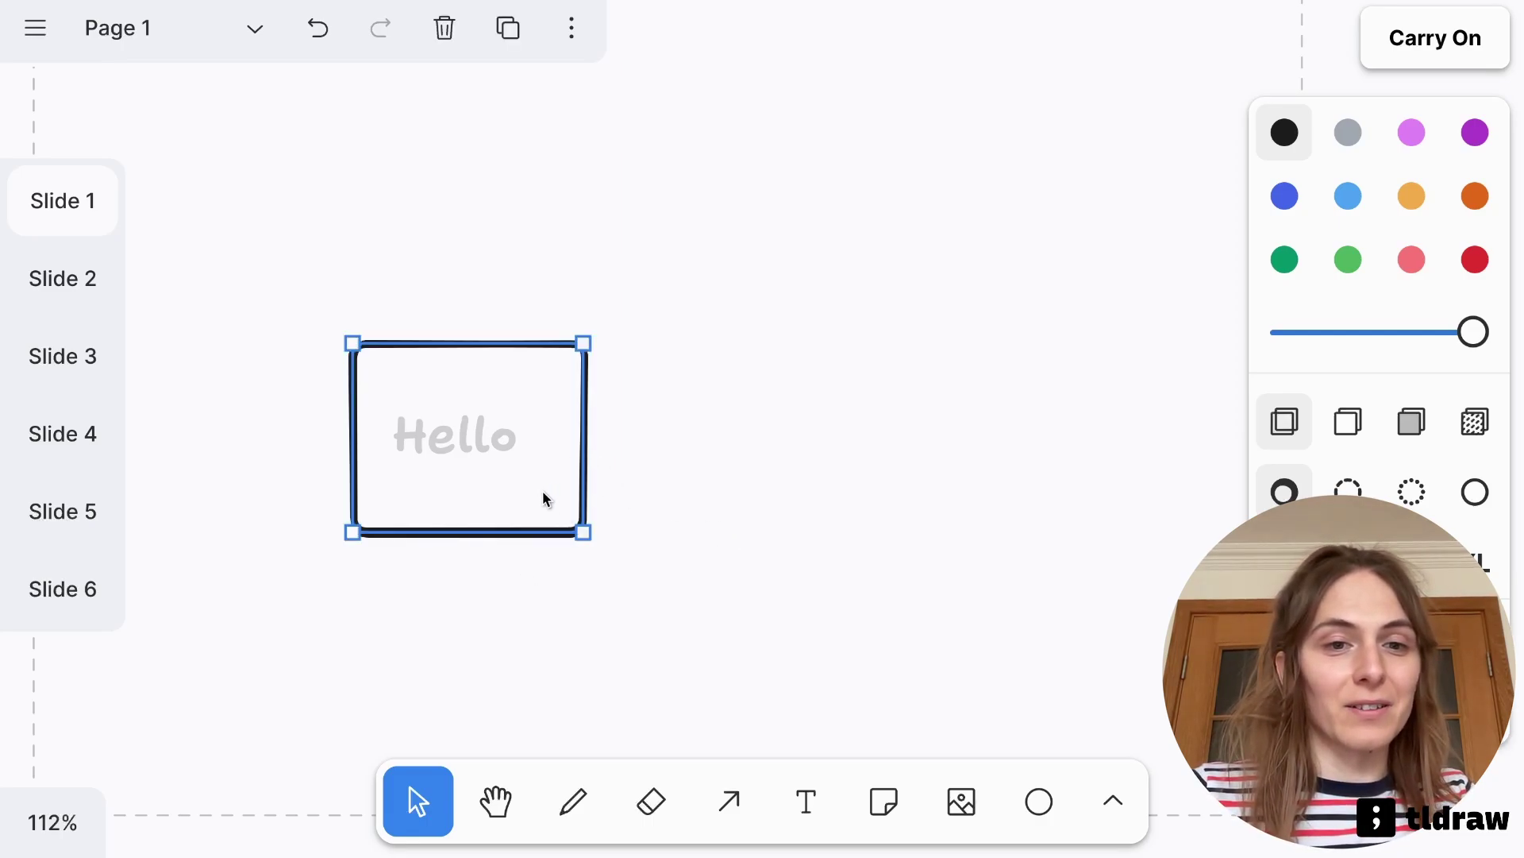
click(659, 486)
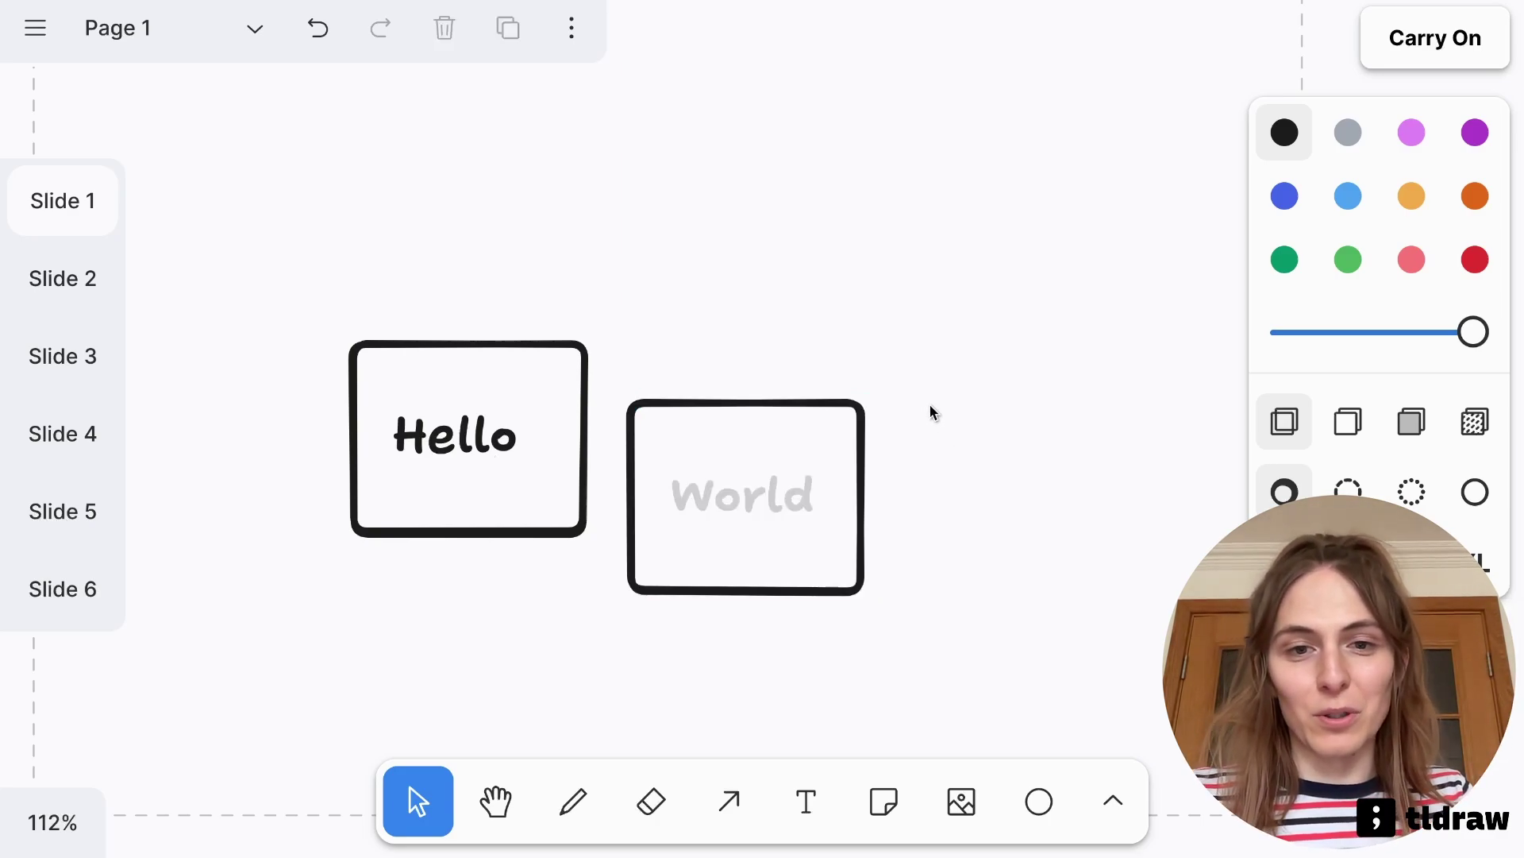
click(1441, 54)
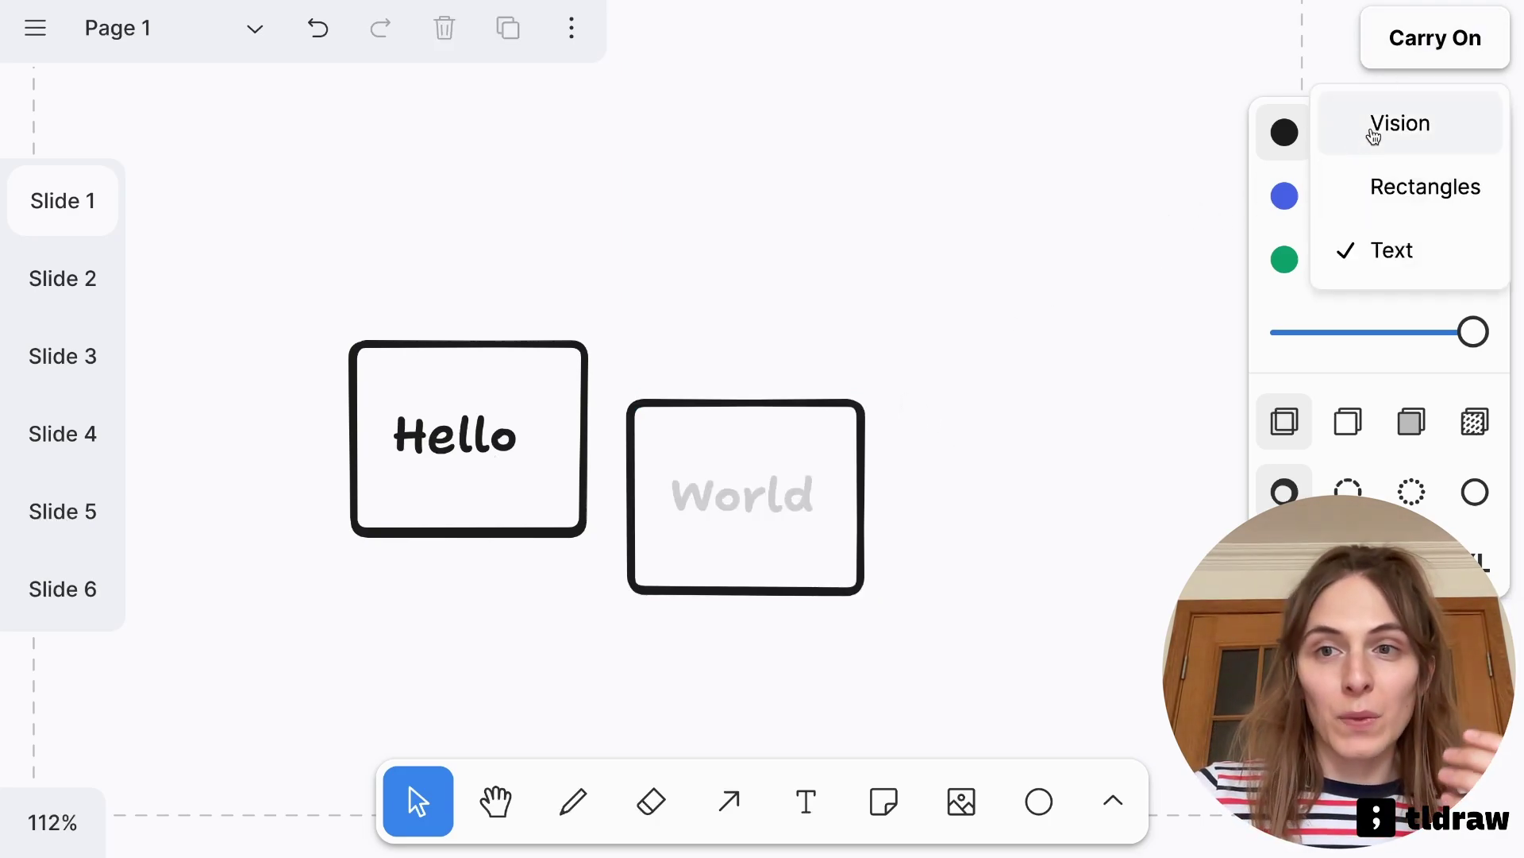
click(1374, 135)
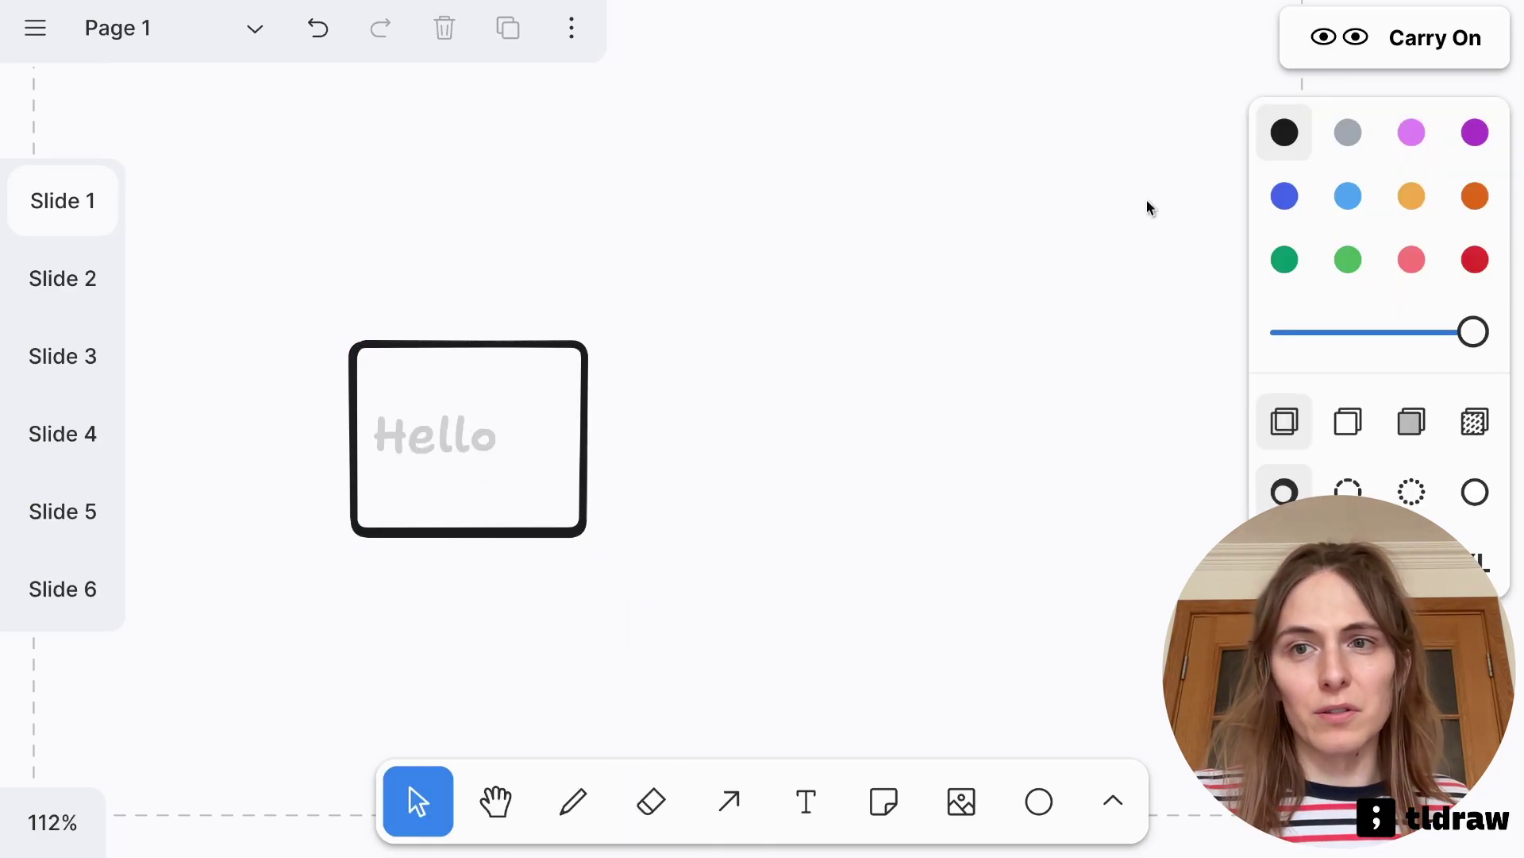
Re-enable Rectangles suggestions, toggle Vision on and back off, then go to Slide 2
click(1421, 10)
click(1420, 187)
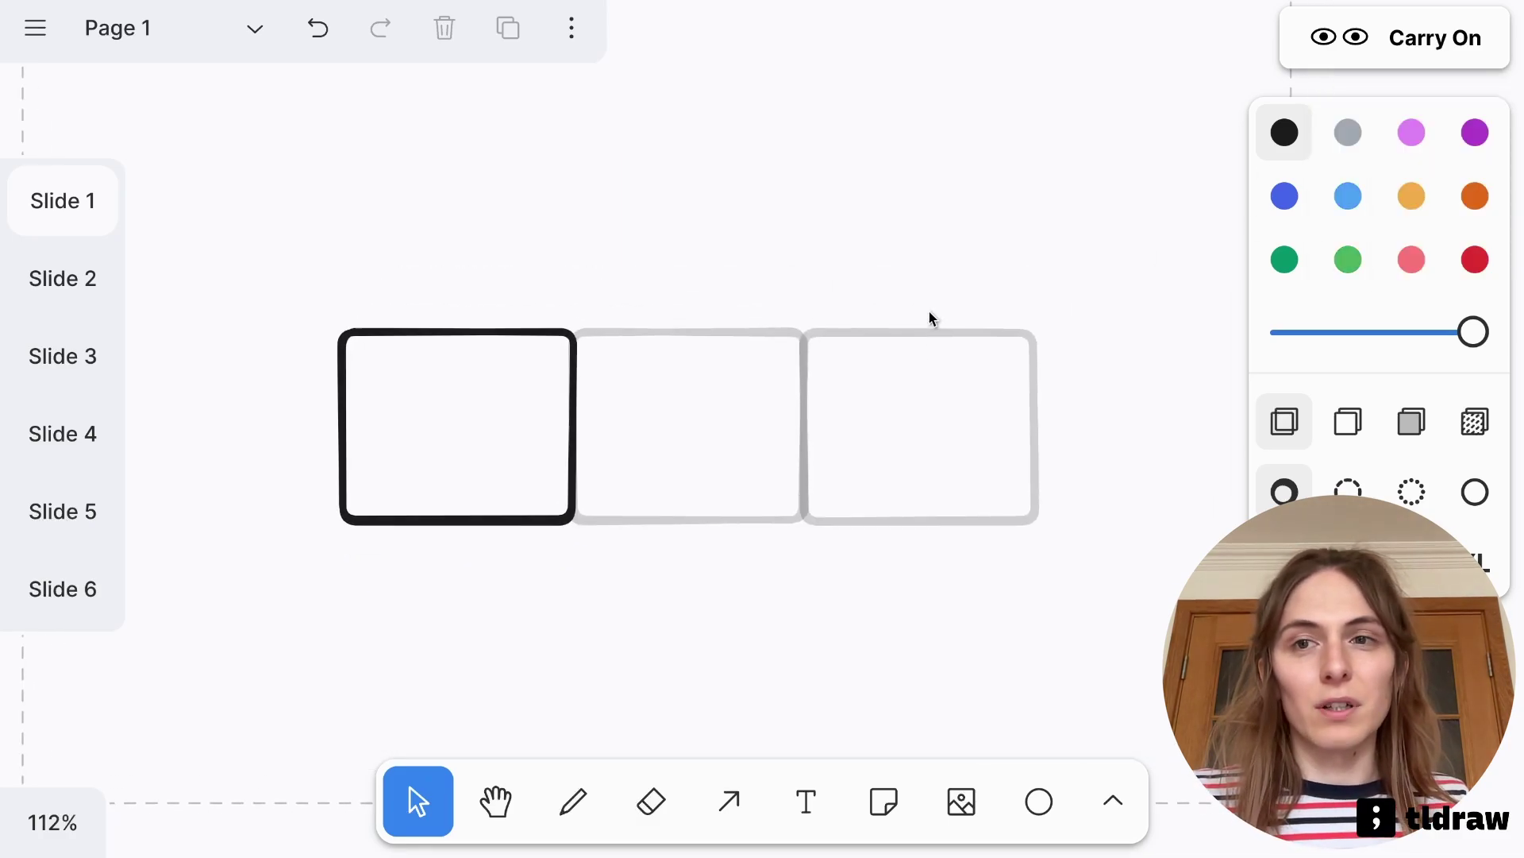
click(1343, 30)
click(1344, 112)
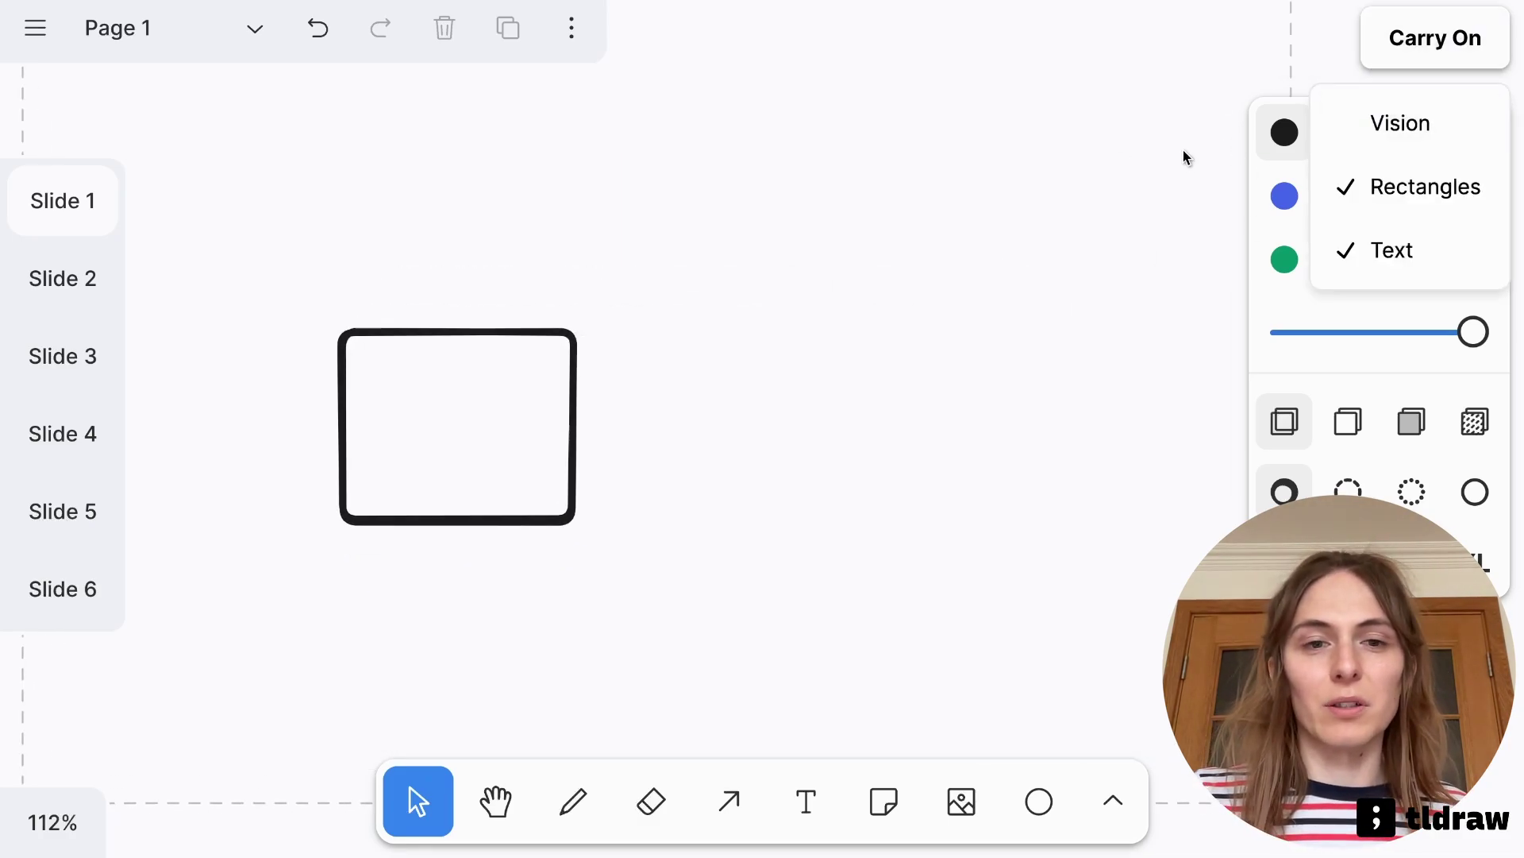
click(1401, 122)
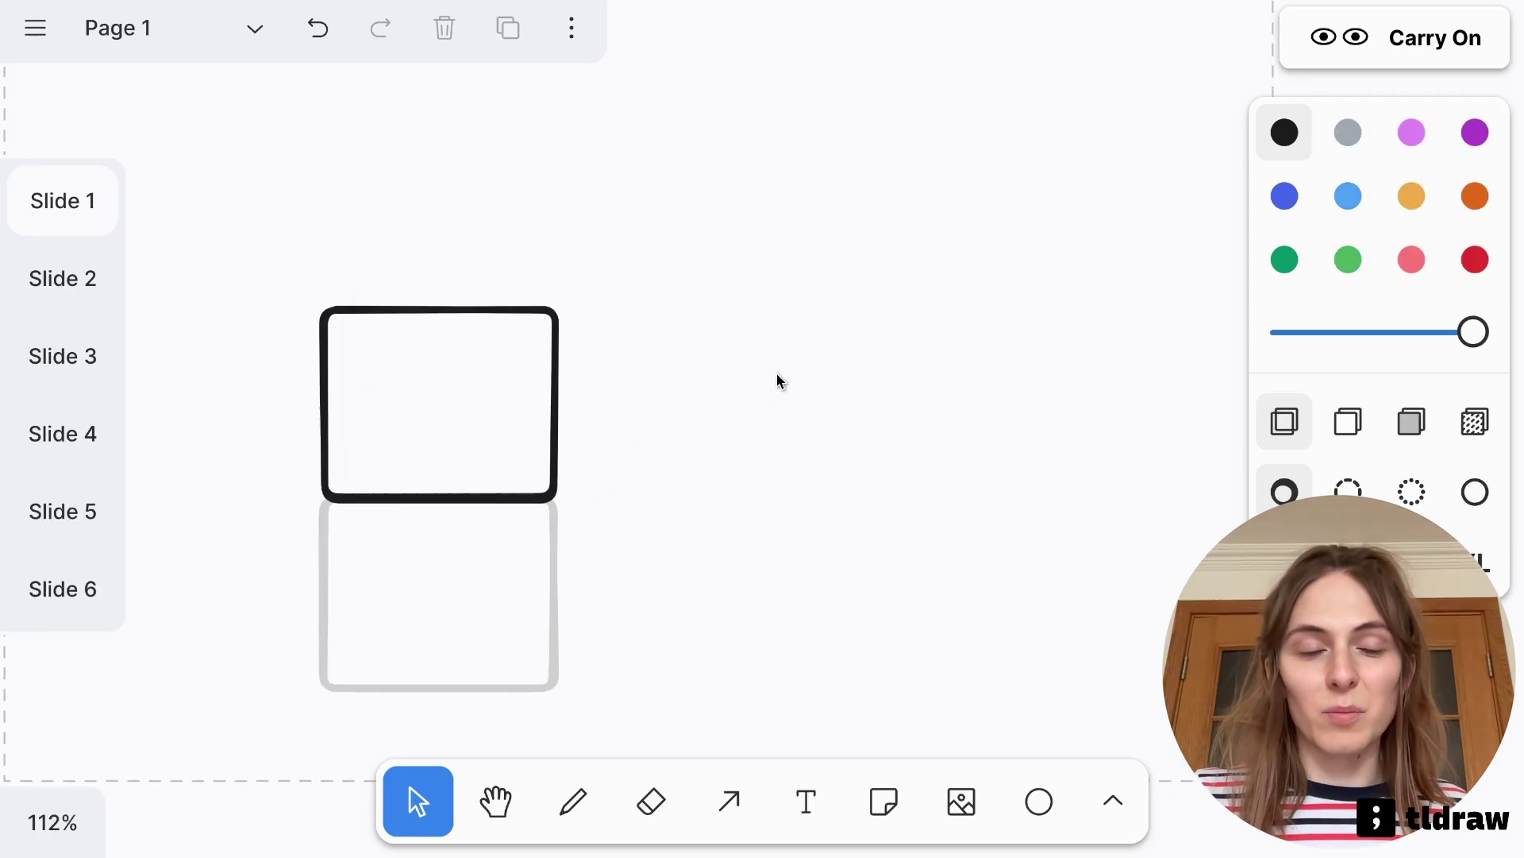
click(1421, 38)
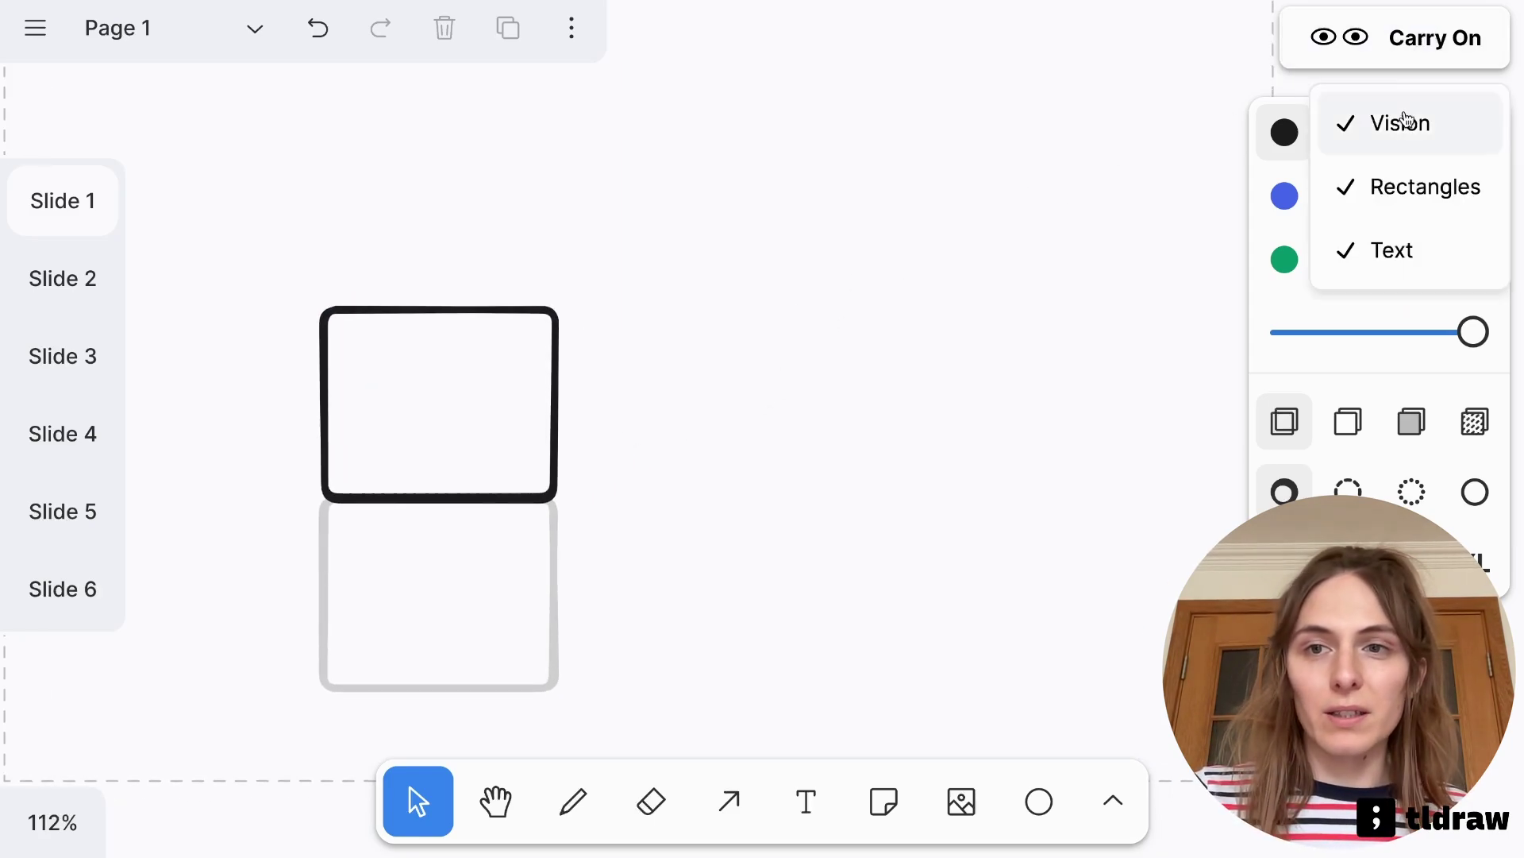
click(1399, 122)
click(894, 284)
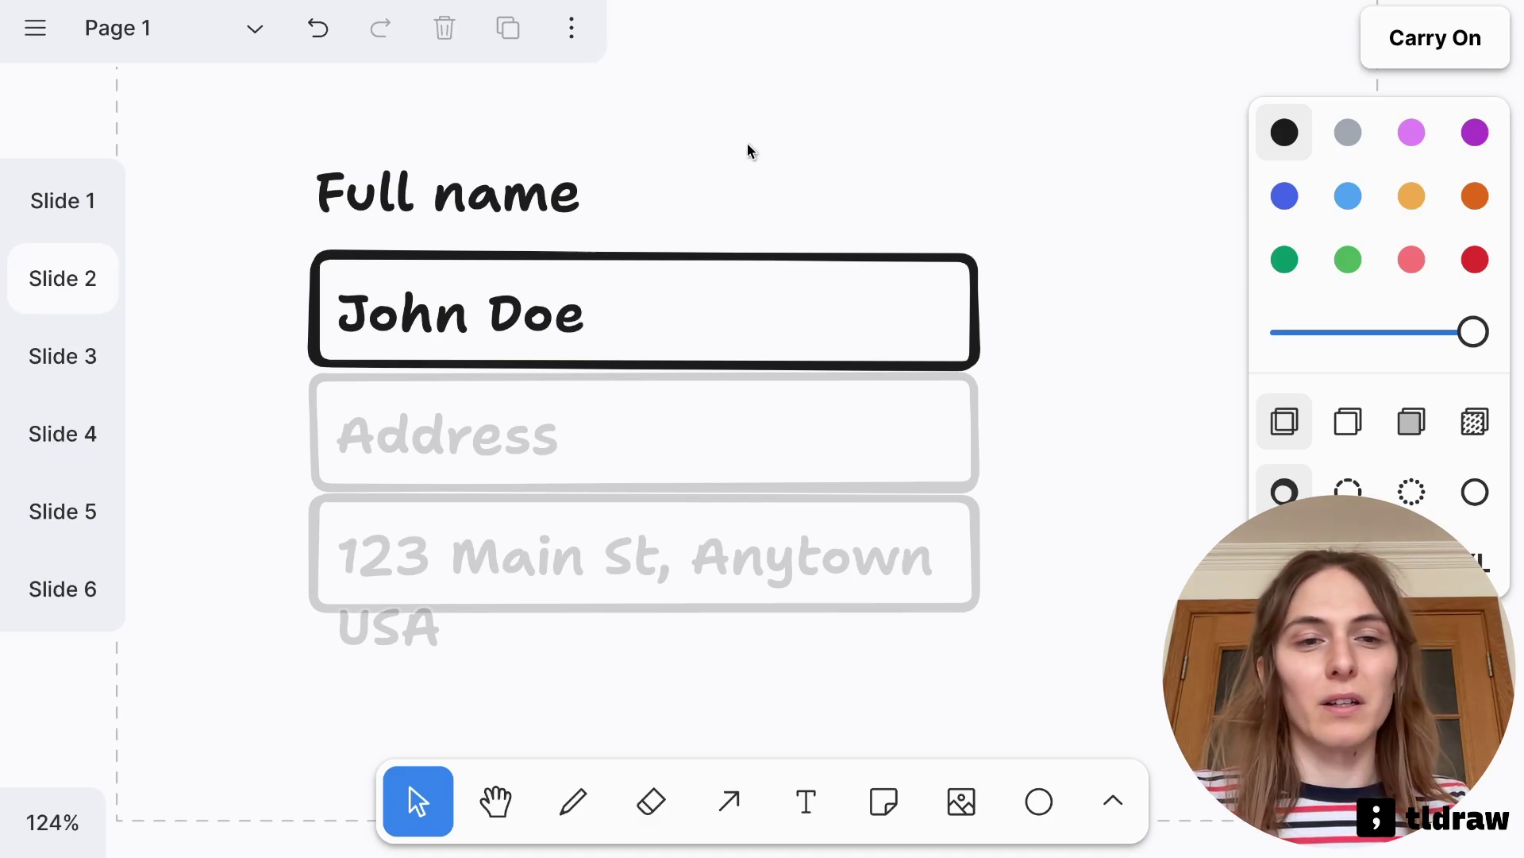
Add a 'Title' label over the Address field
key(t)
click(384, 459)
text(Ti)
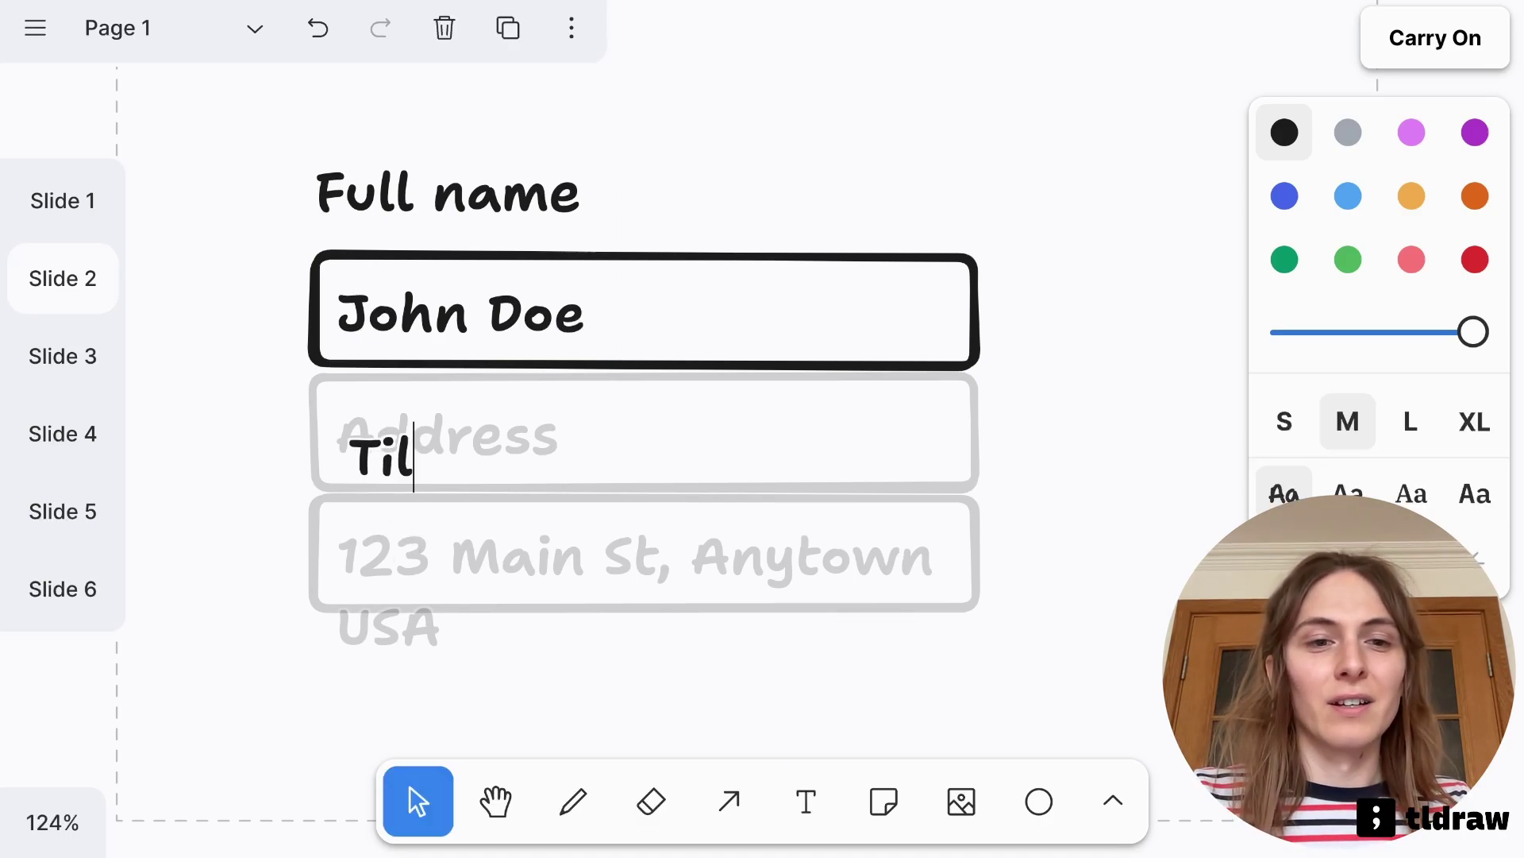
text(tle)
click(542, 641)
scroll(581, 583, down, 1)
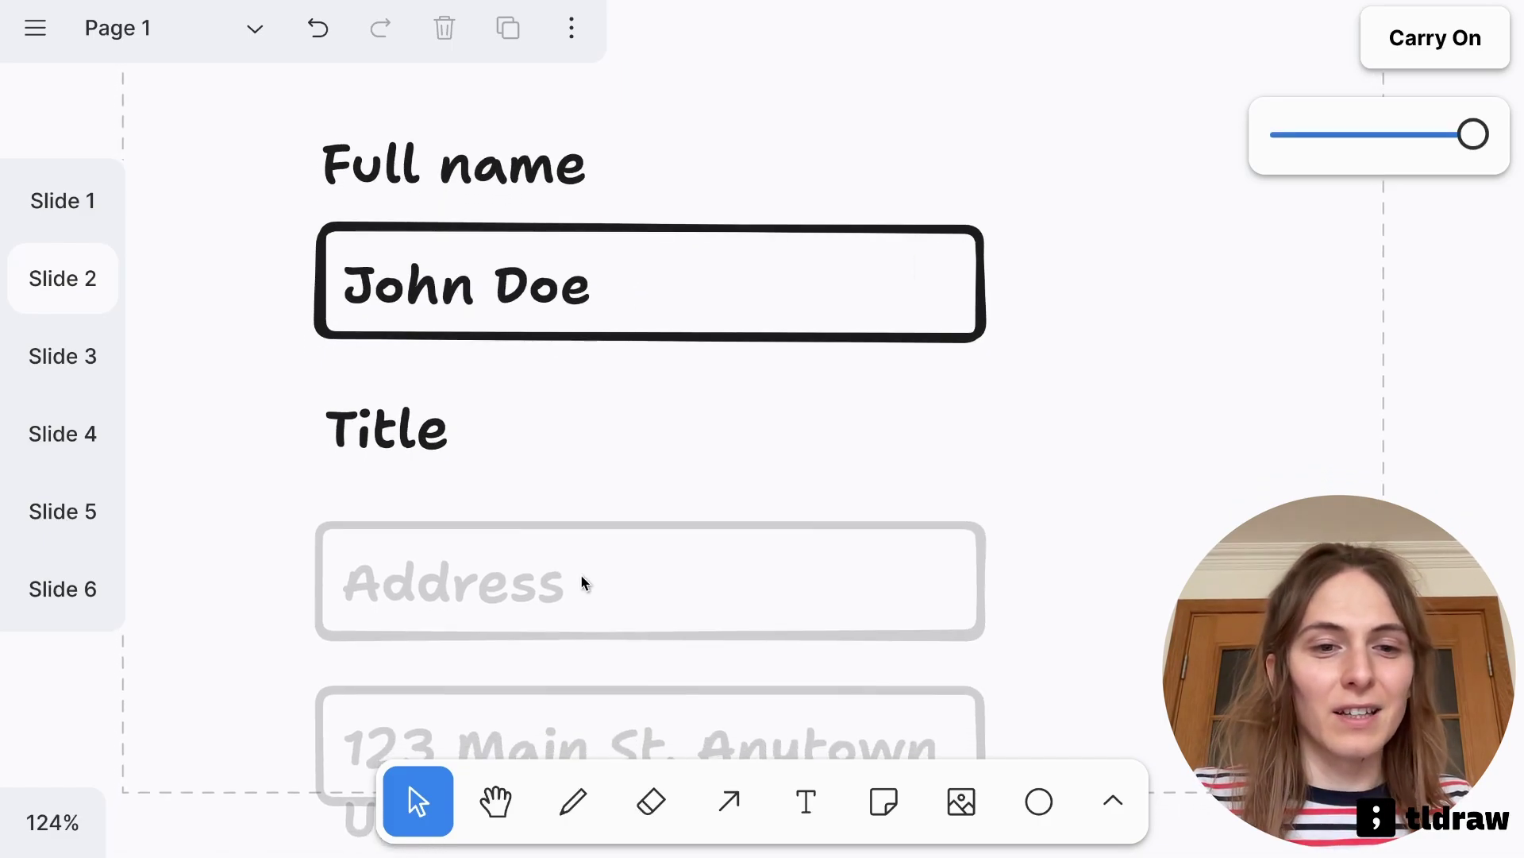
scroll(581, 583, down, 1)
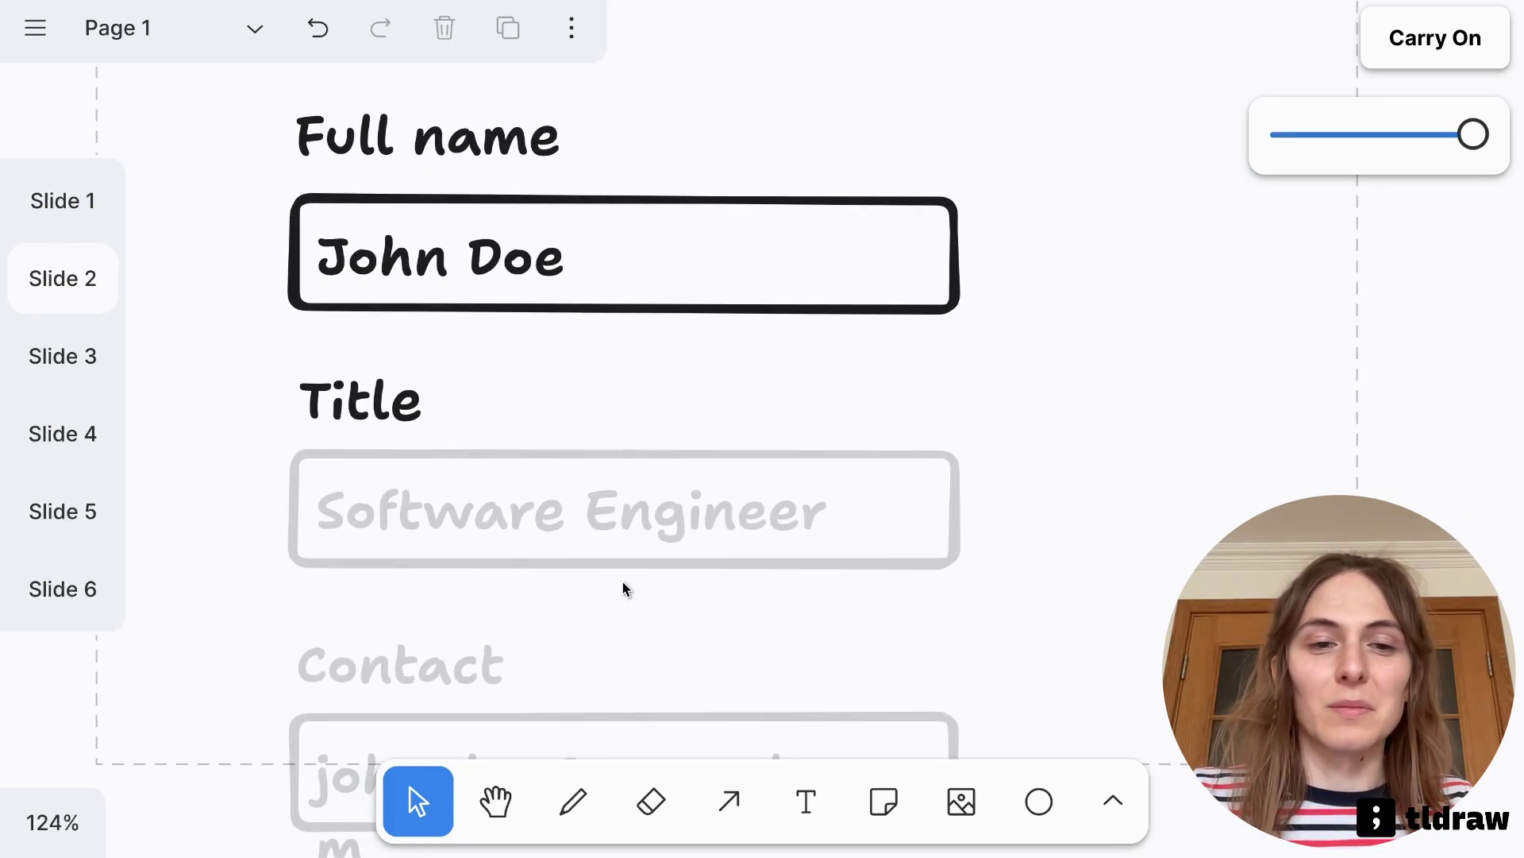
scroll(636, 585, down, 2)
scroll(635, 585, up, 3)
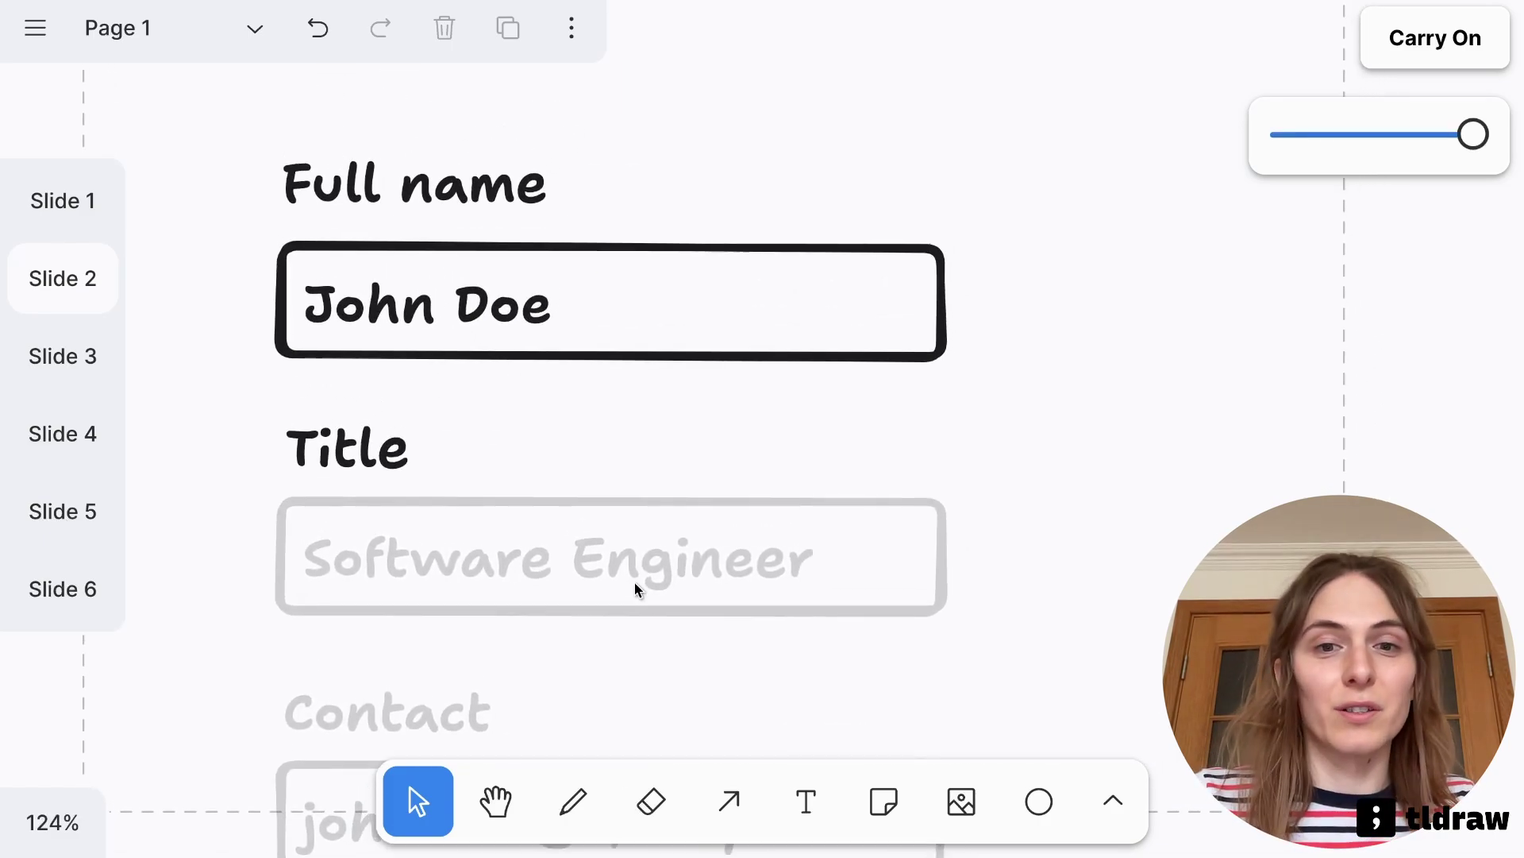
Narrow the John Doe box, accept the suggested fields, and erase the email box
click(948, 307)
drag(948, 306, 1061, 312)
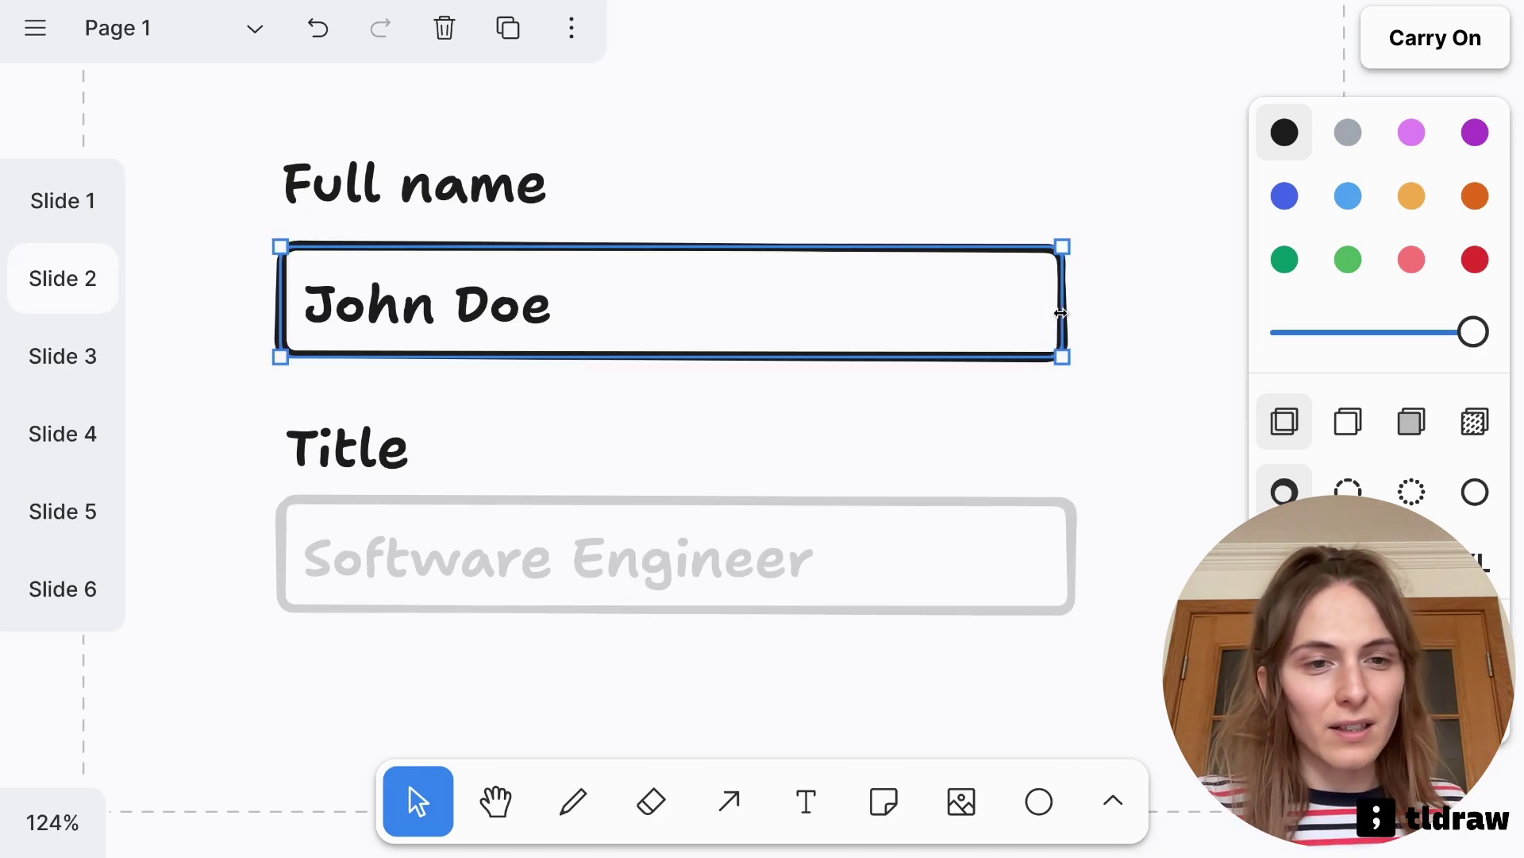
click(980, 413)
scroll(826, 468, down, 3)
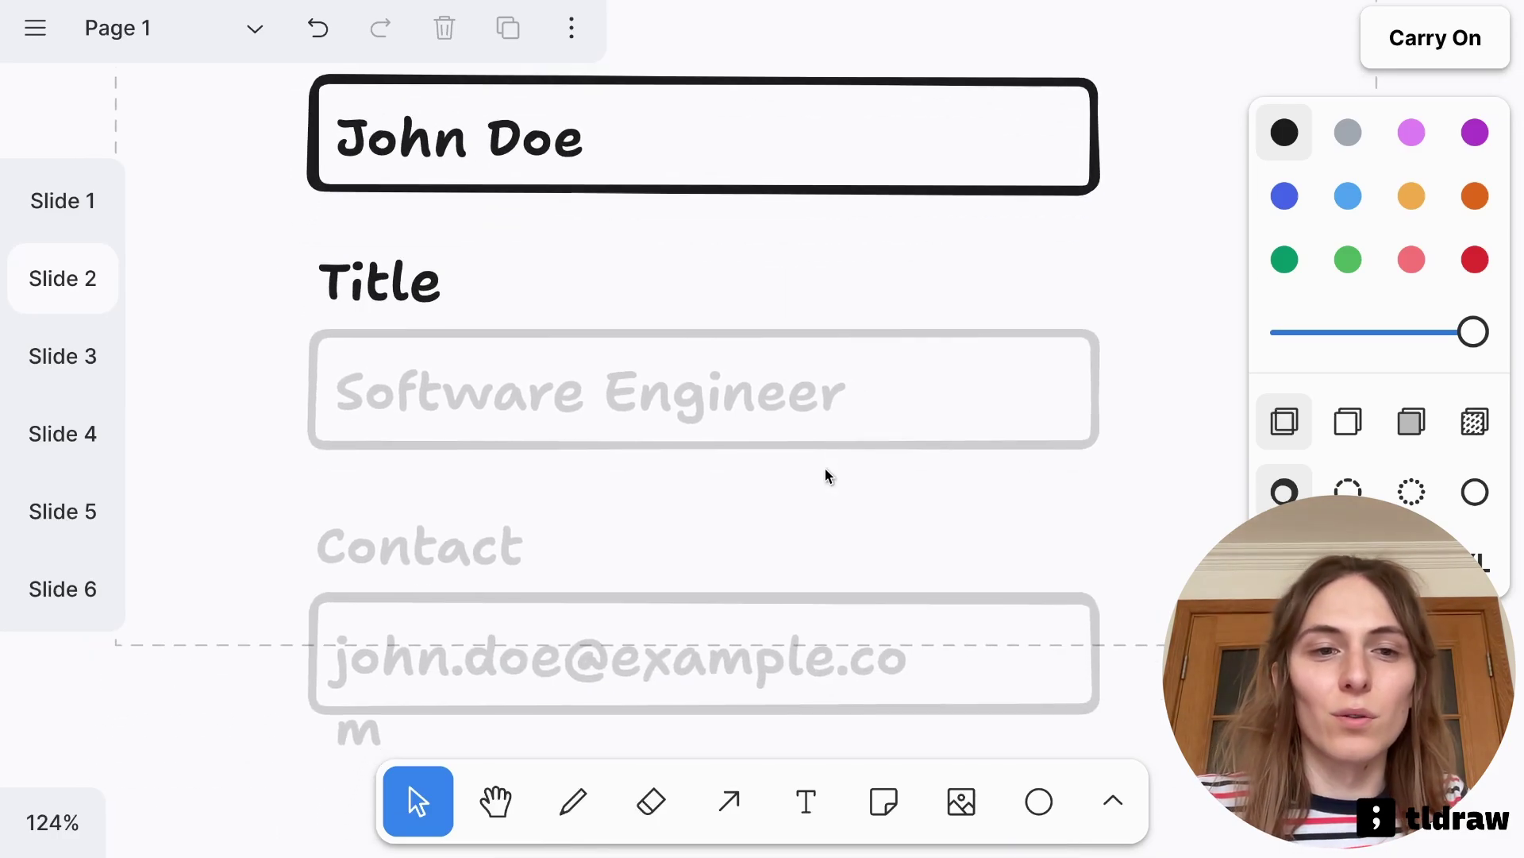
scroll(826, 474, down, 3)
key(e)
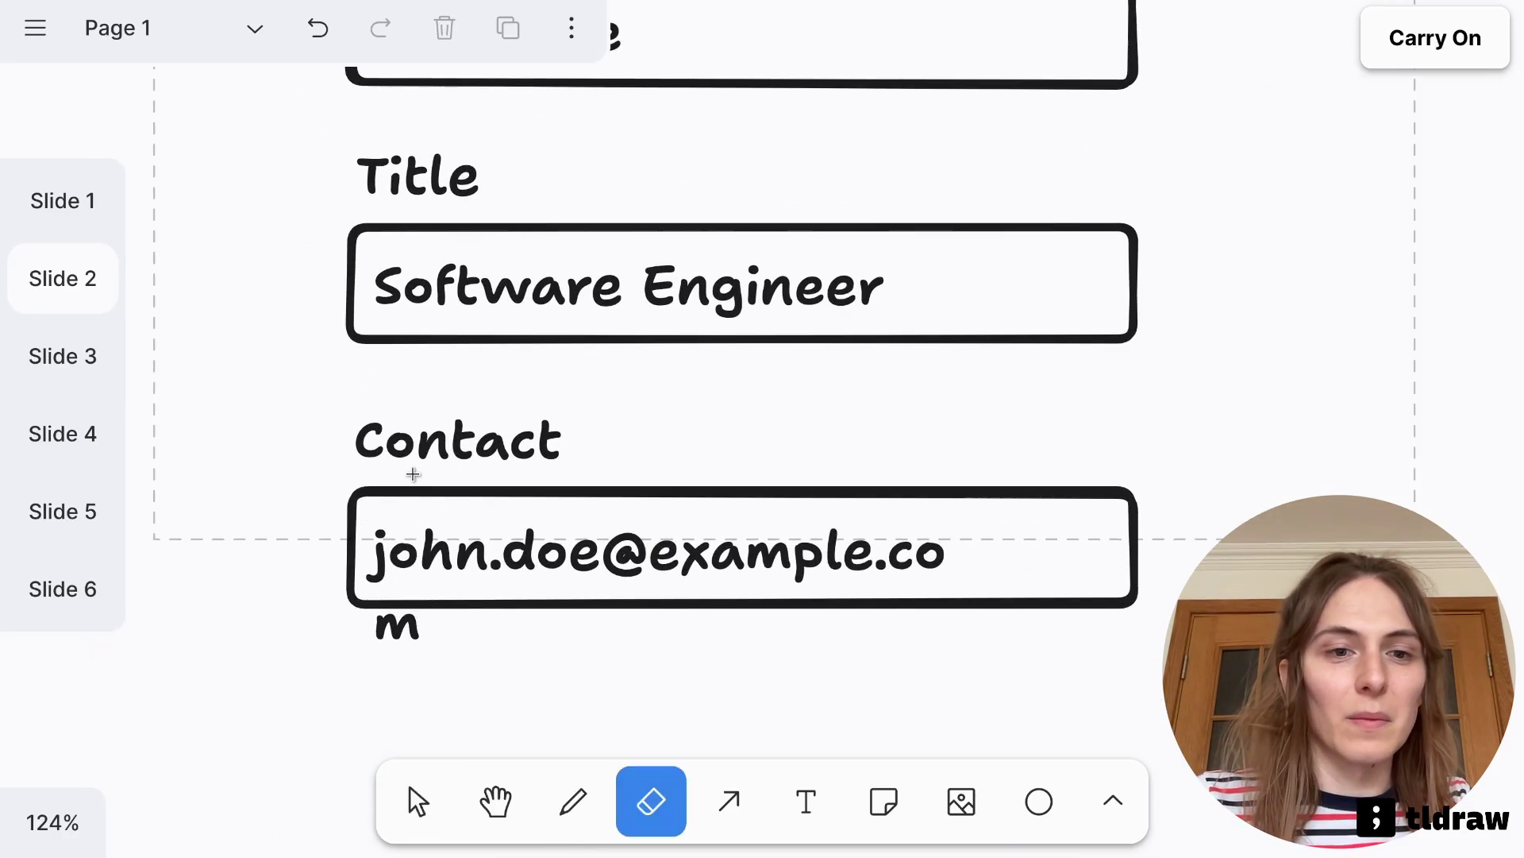
drag(416, 470, 406, 589)
key(v)
scroll(441, 623, up, 2)
Add a 'Bio' heading and extend the Slide 2 frame downward to fit it
key(t)
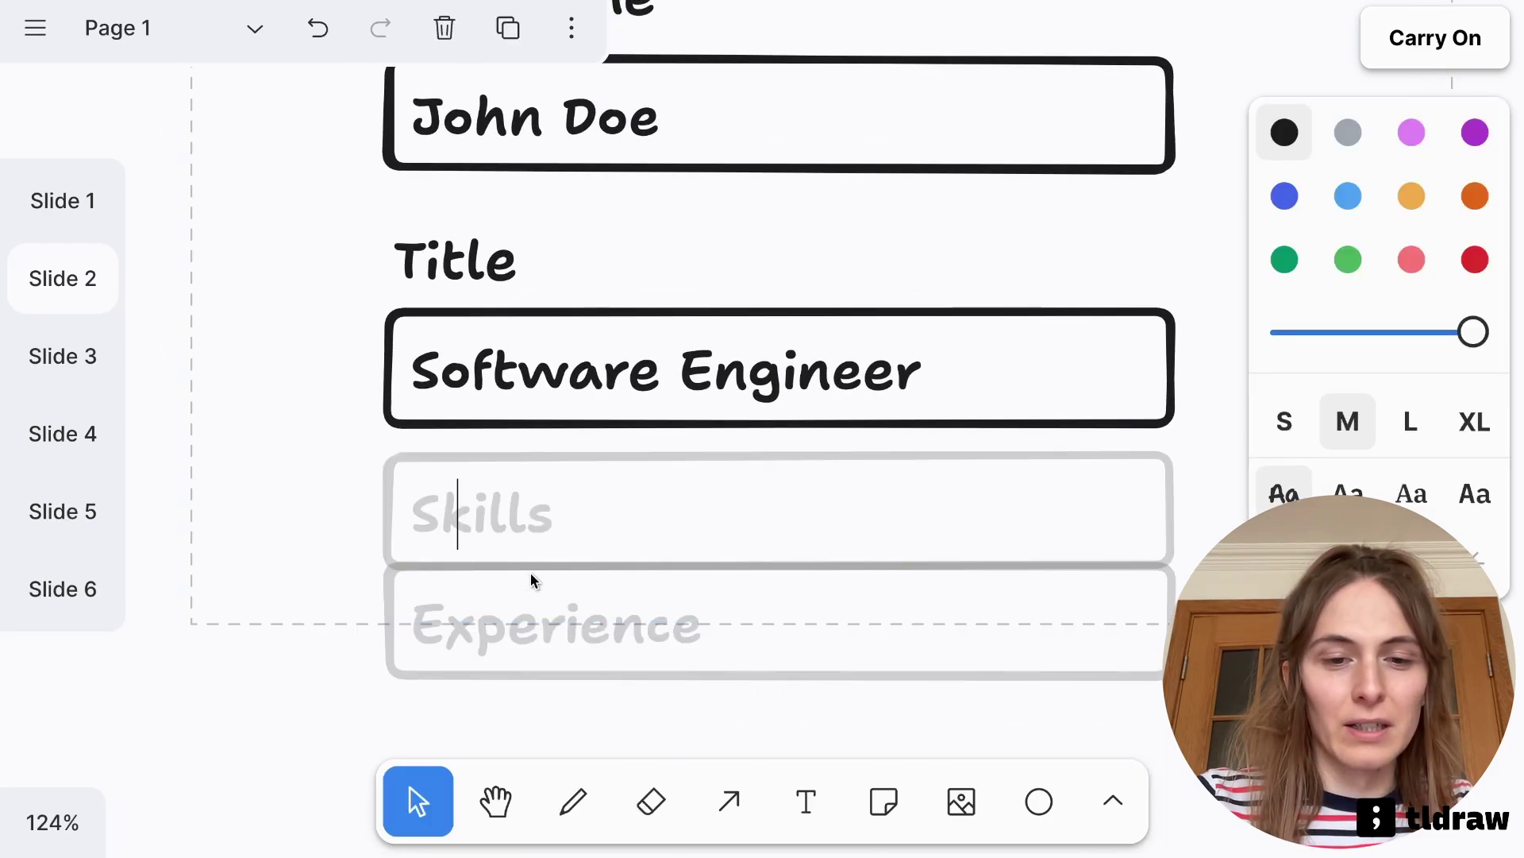
text(Bio)
click(325, 471)
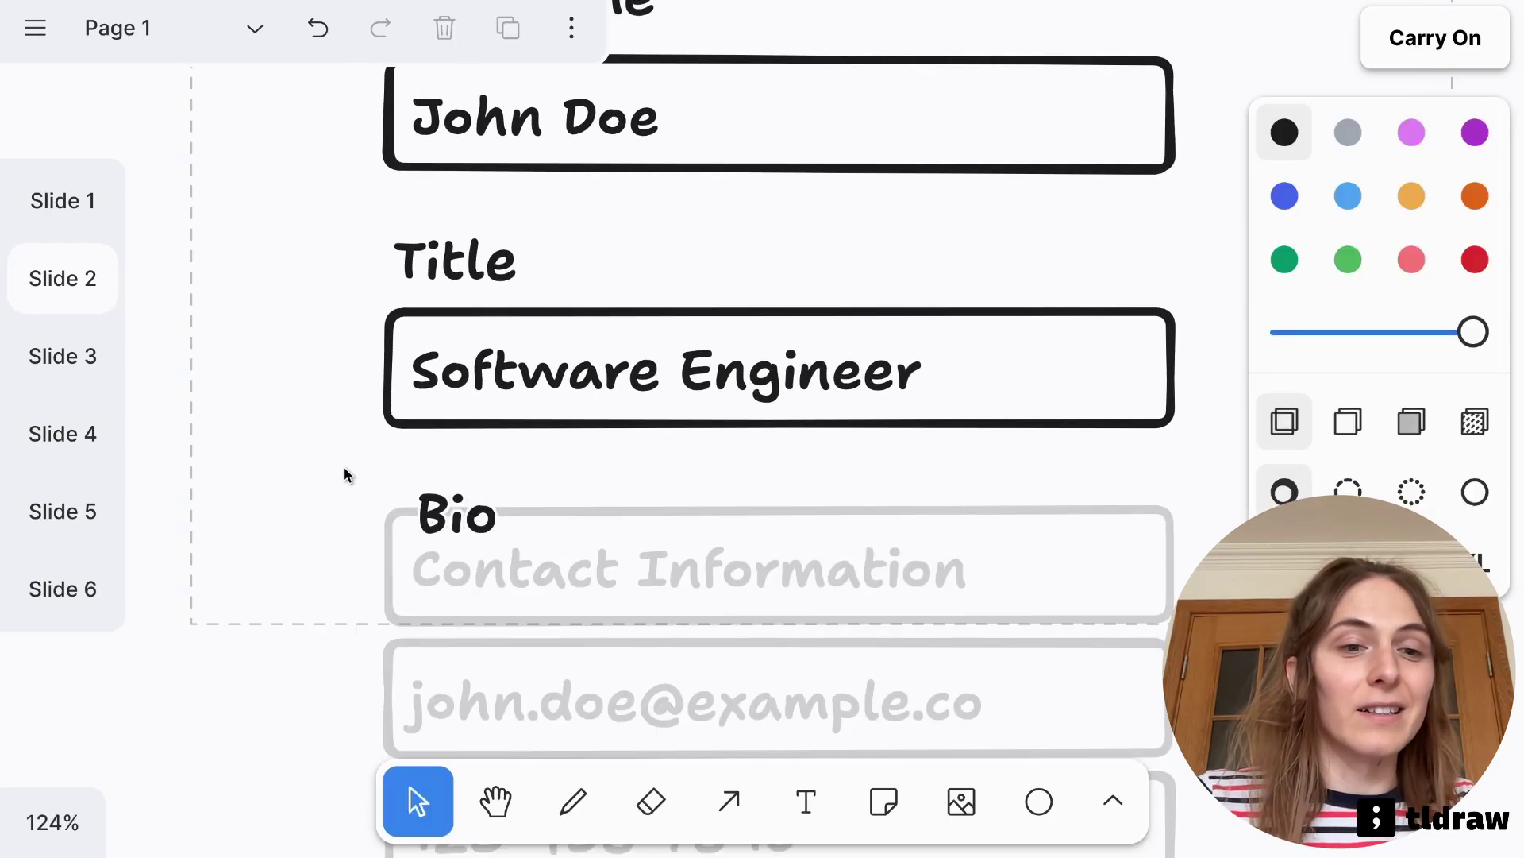
click(306, 622)
drag(311, 623, 313, 783)
scroll(367, 566, down, 2)
scroll(367, 566, down, 2)
click(340, 702)
scroll(341, 702, up, 2)
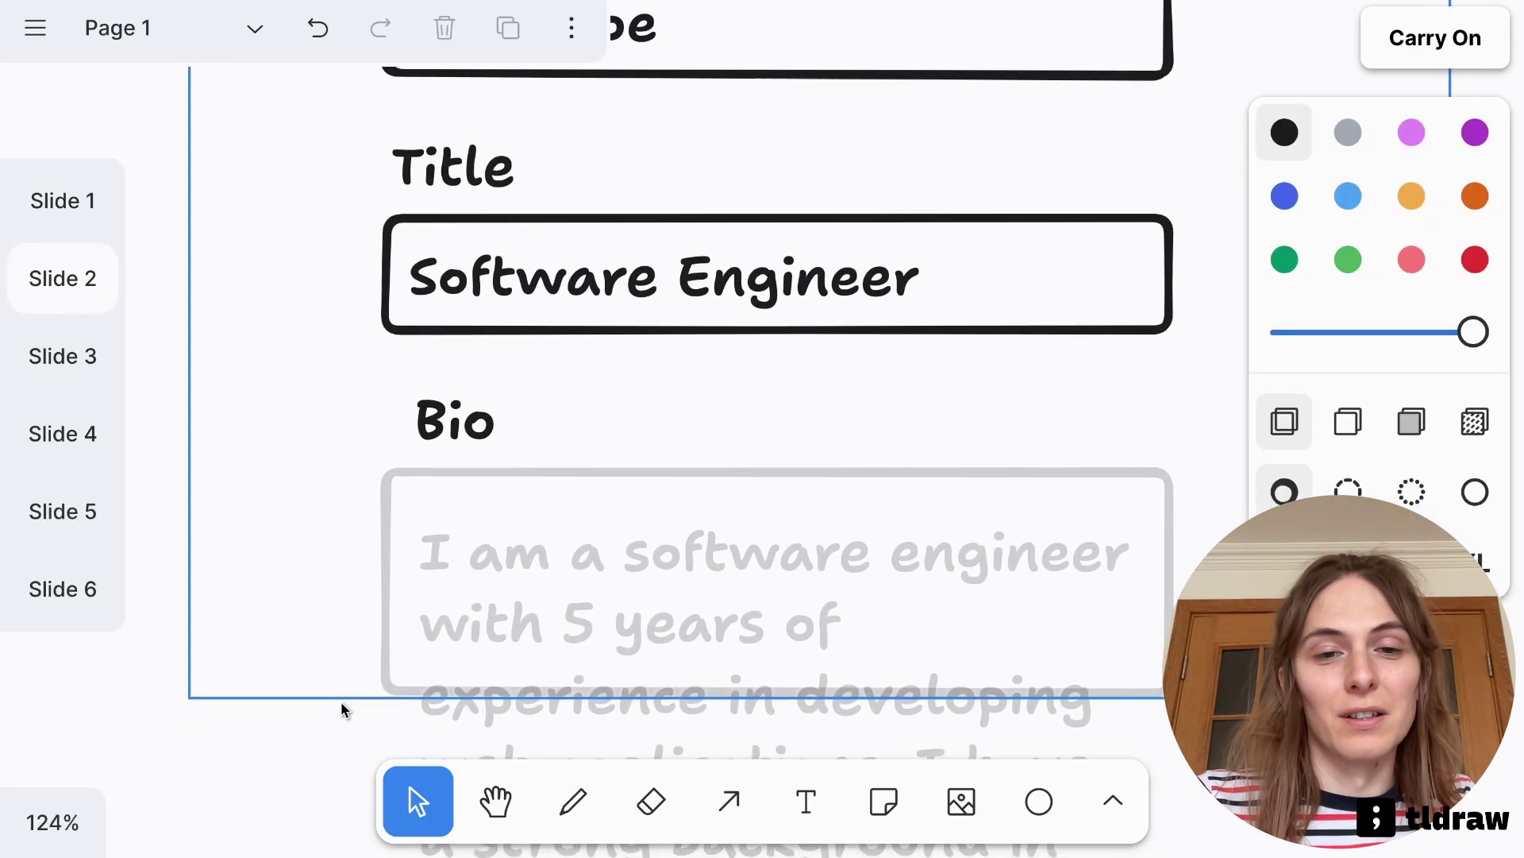
scroll(357, 545, down, 2)
scroll(373, 570, up, 2)
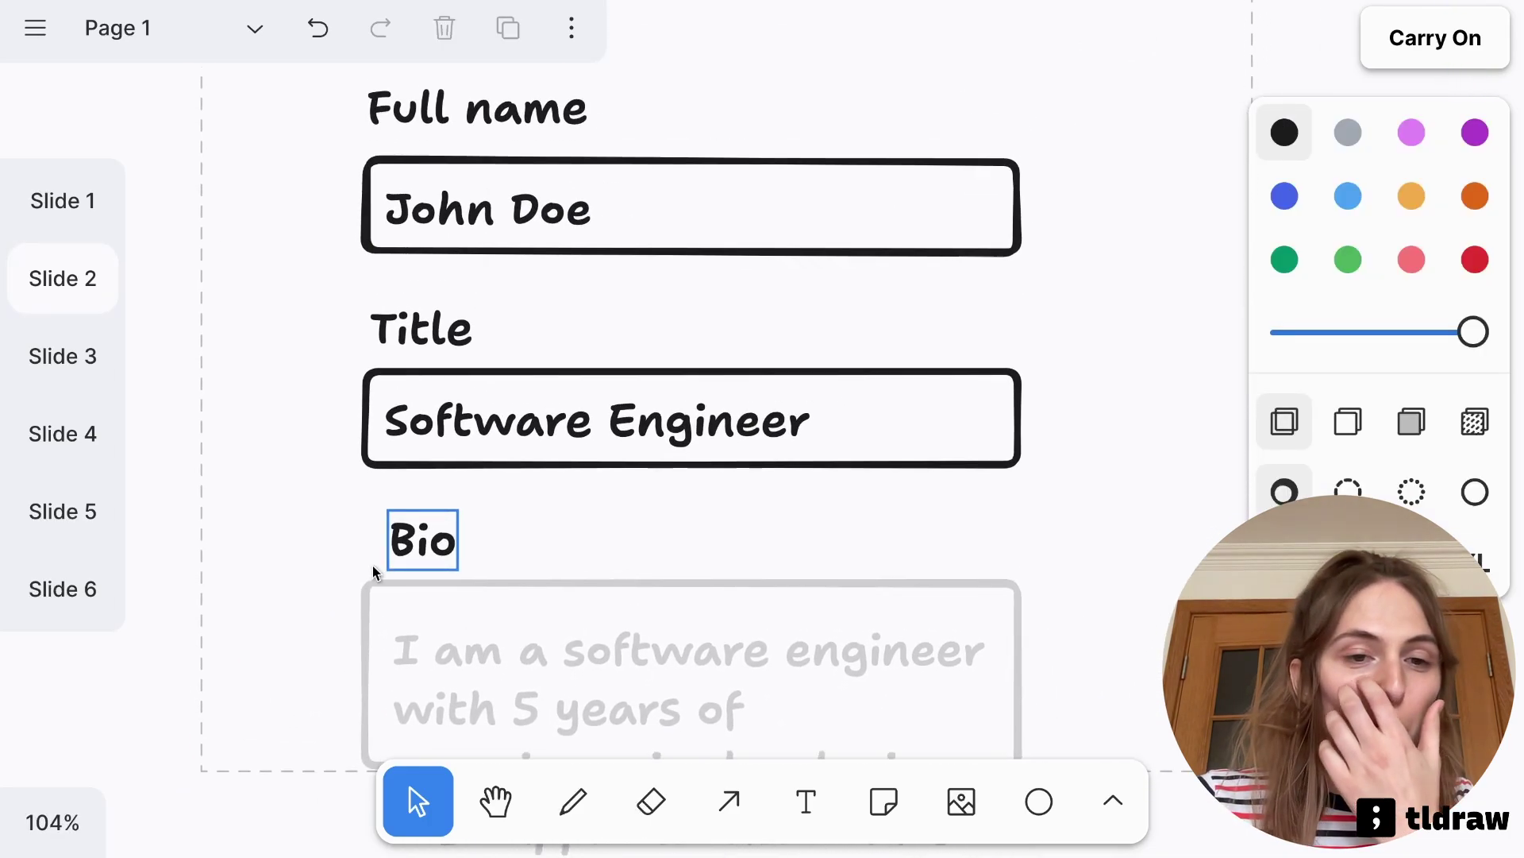
scroll(335, 570, down, 1)
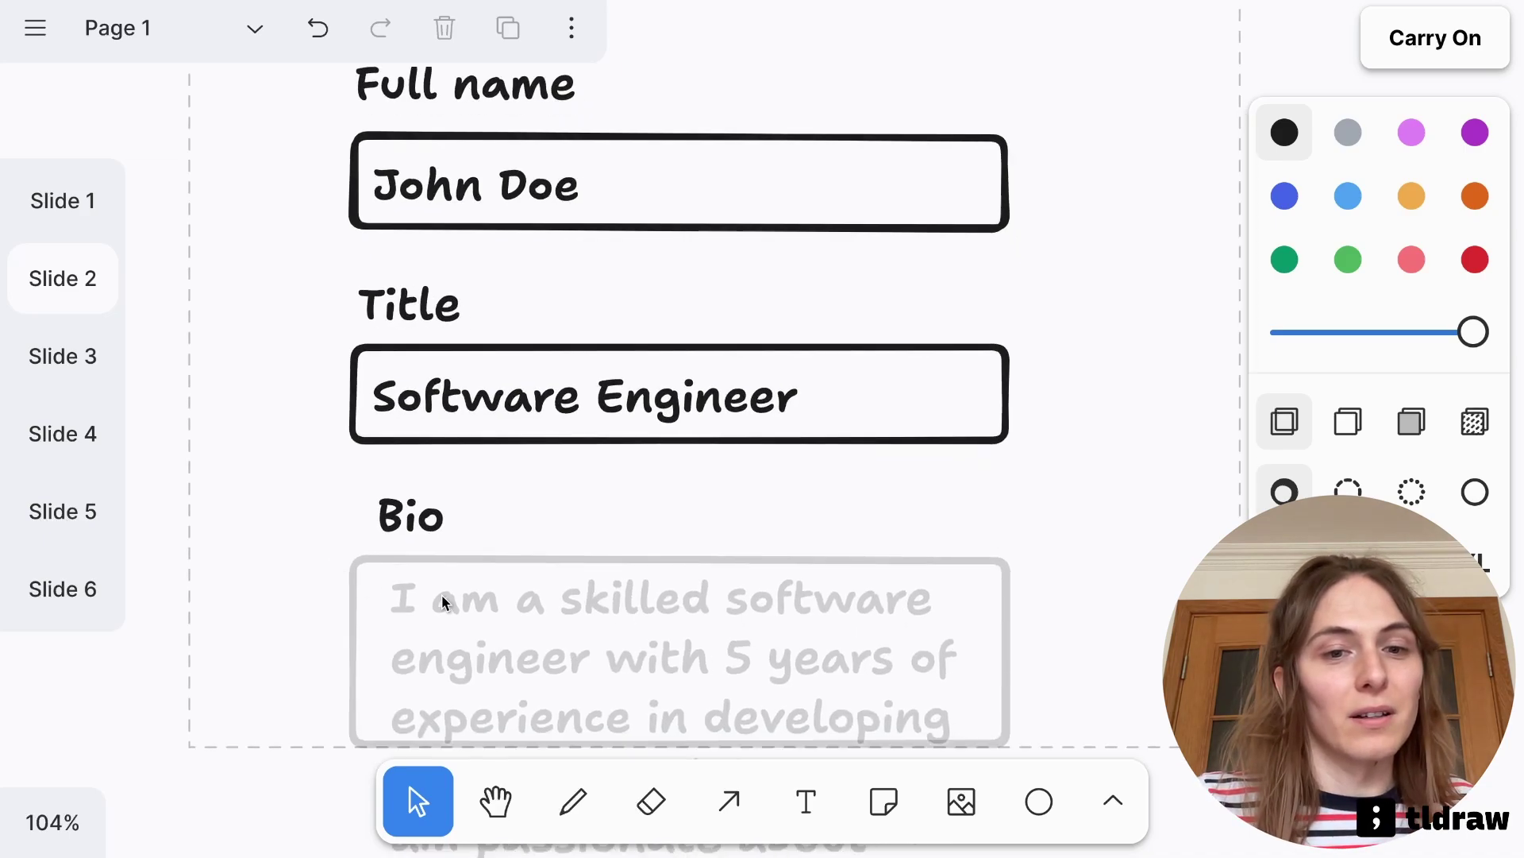
Replace the 'John Doe' placeholder with a real person's full name
click(501, 210)
double_click(501, 210)
key(Escape)
key(Escape)
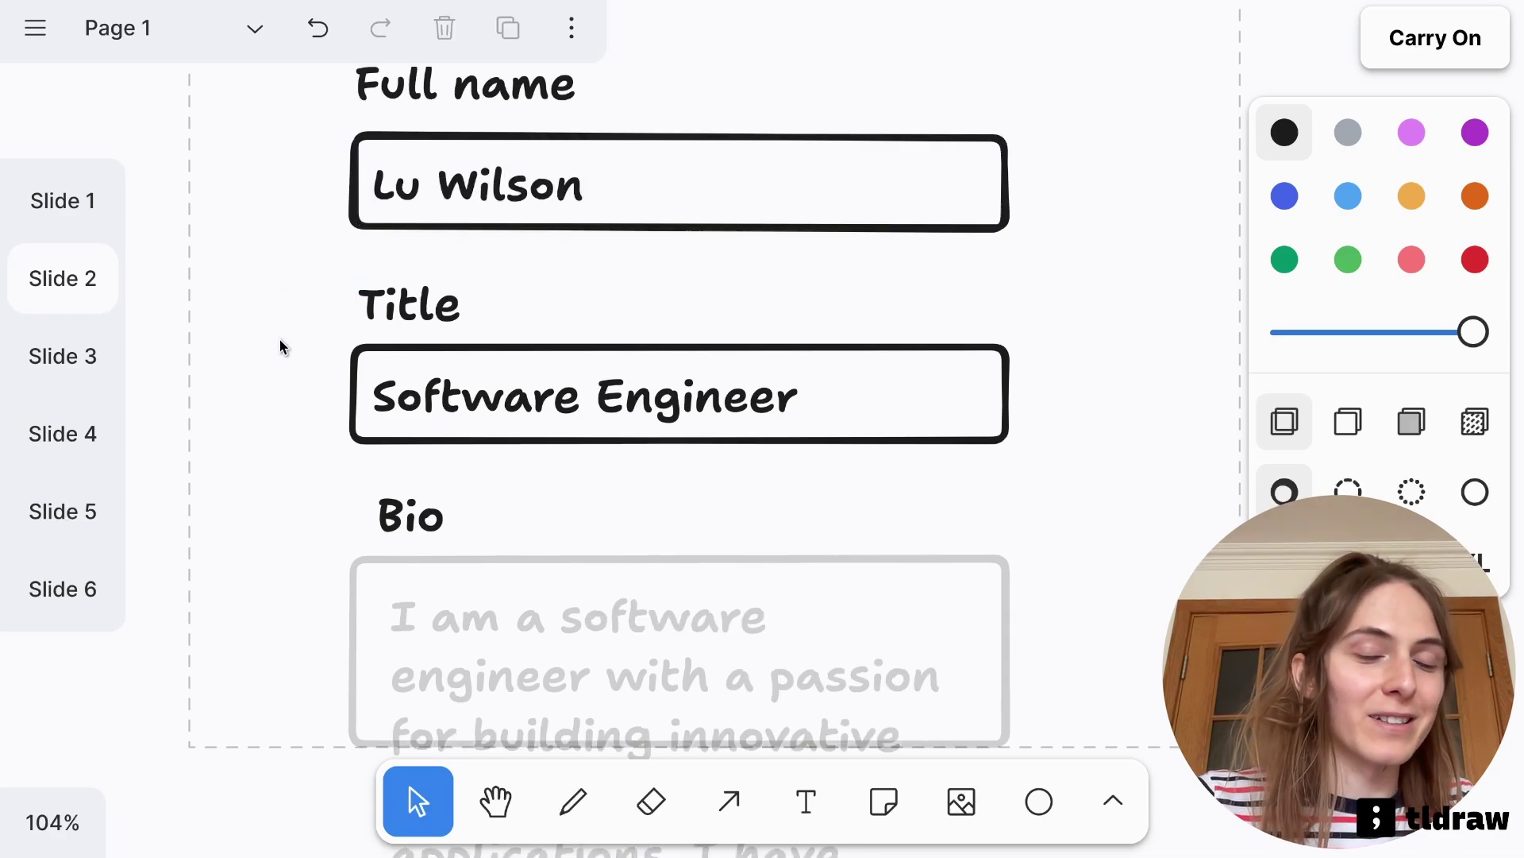
scroll(279, 339, down, 1)
click(404, 457)
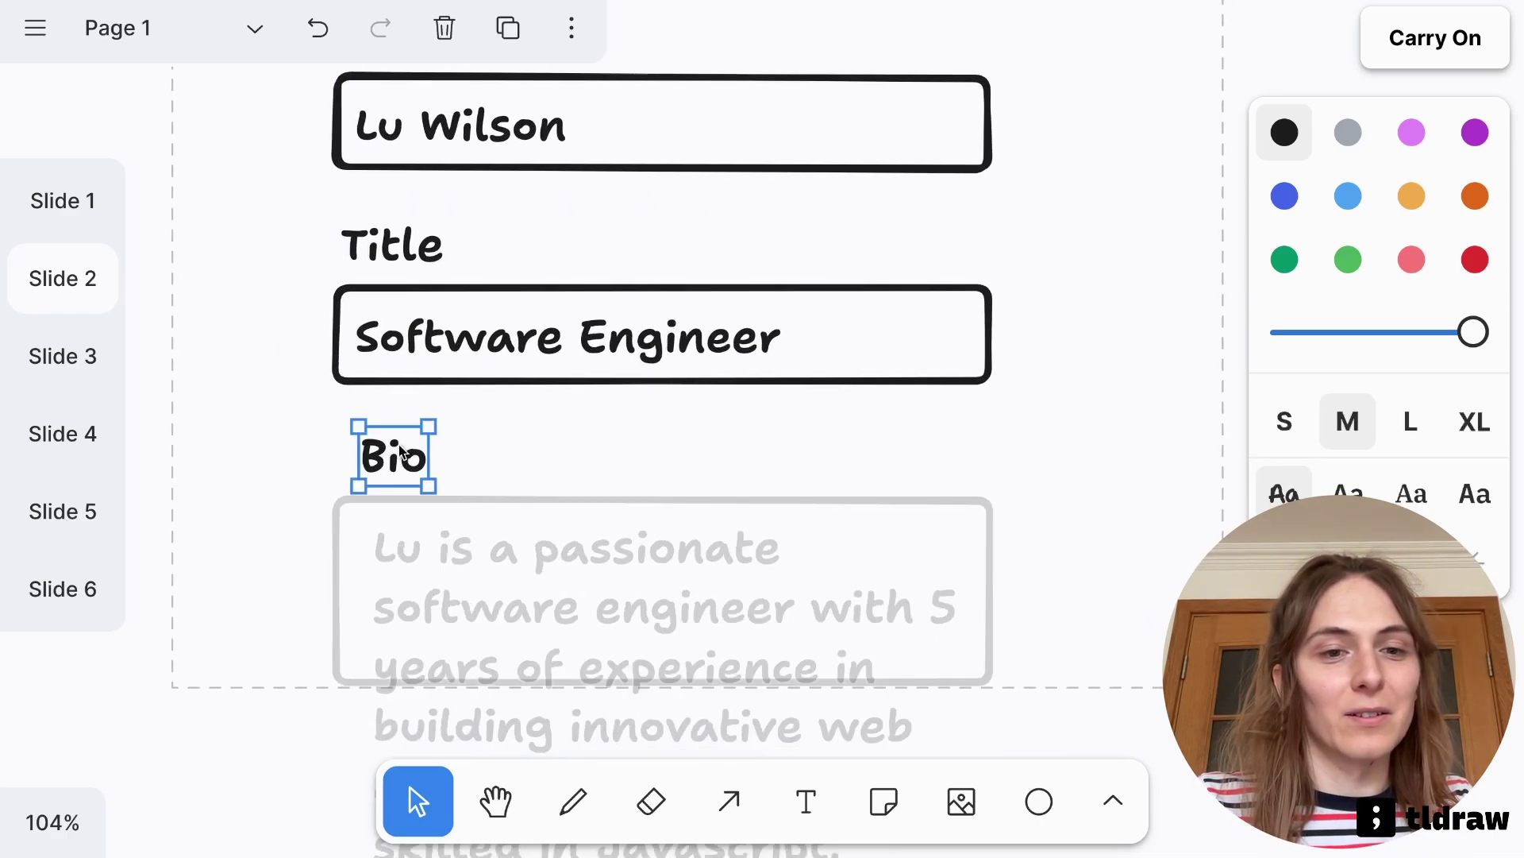
double_click(406, 458)
key(Right)
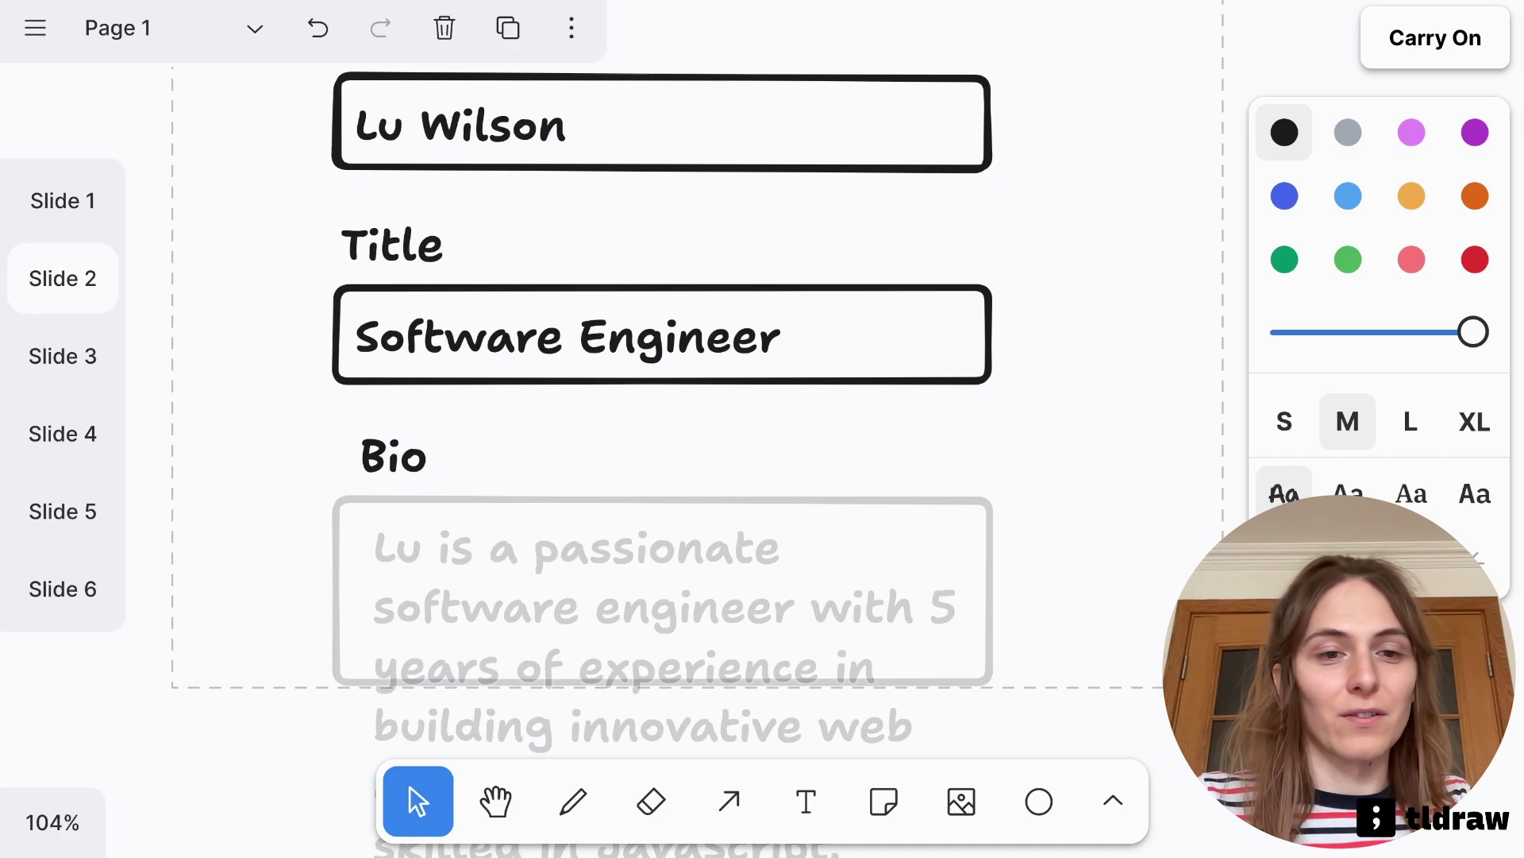
click(302, 497)
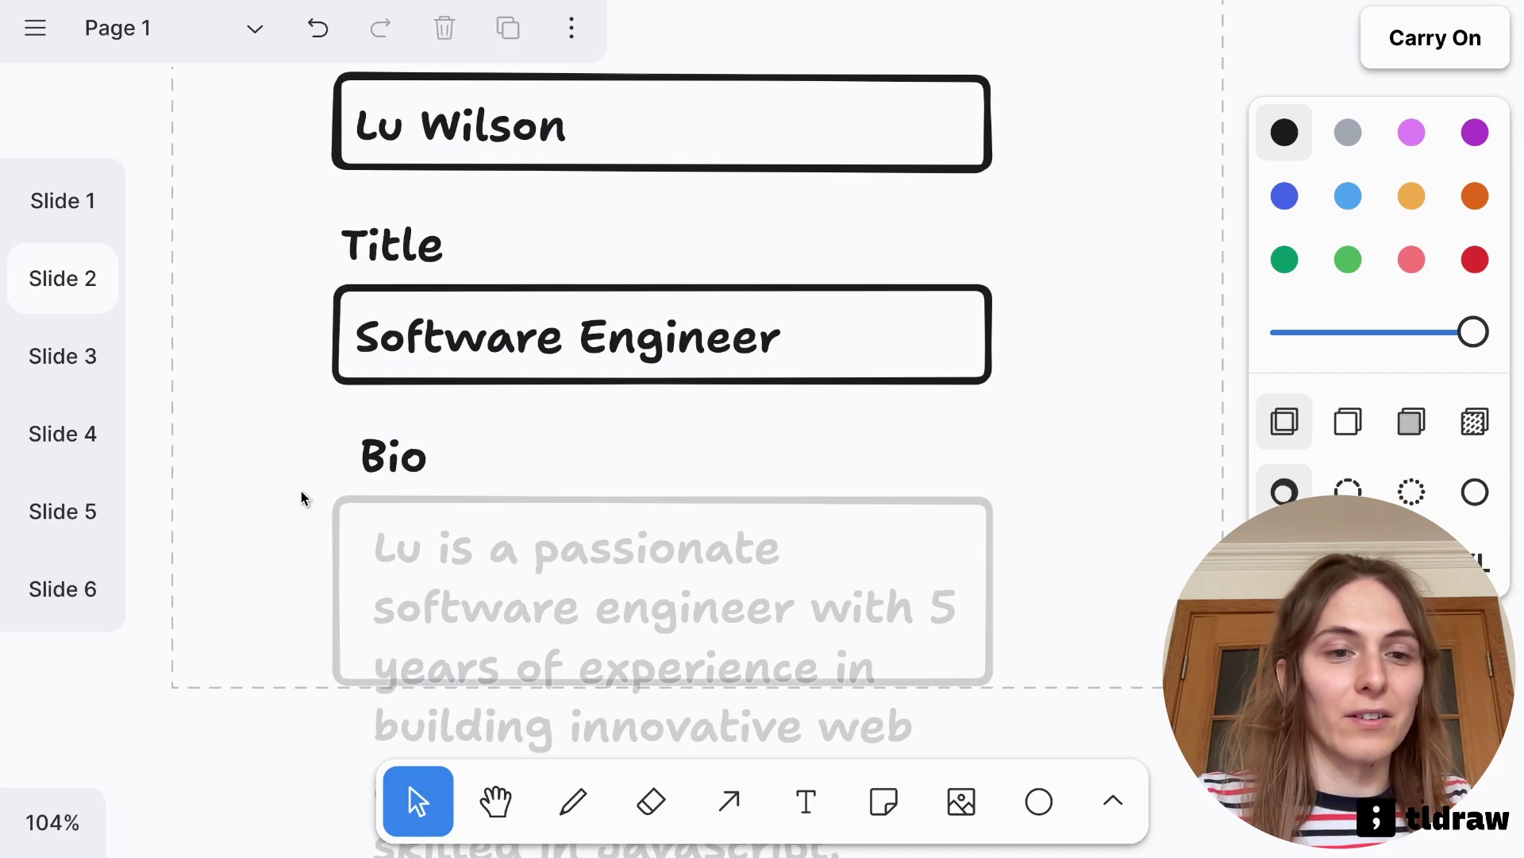
Rename the Title heading to 'Skills' and change 'Software Engineer' to 'Ai prompting'
click(422, 340)
click(382, 256)
click(382, 256)
key(BackSpace)
text(Skills)
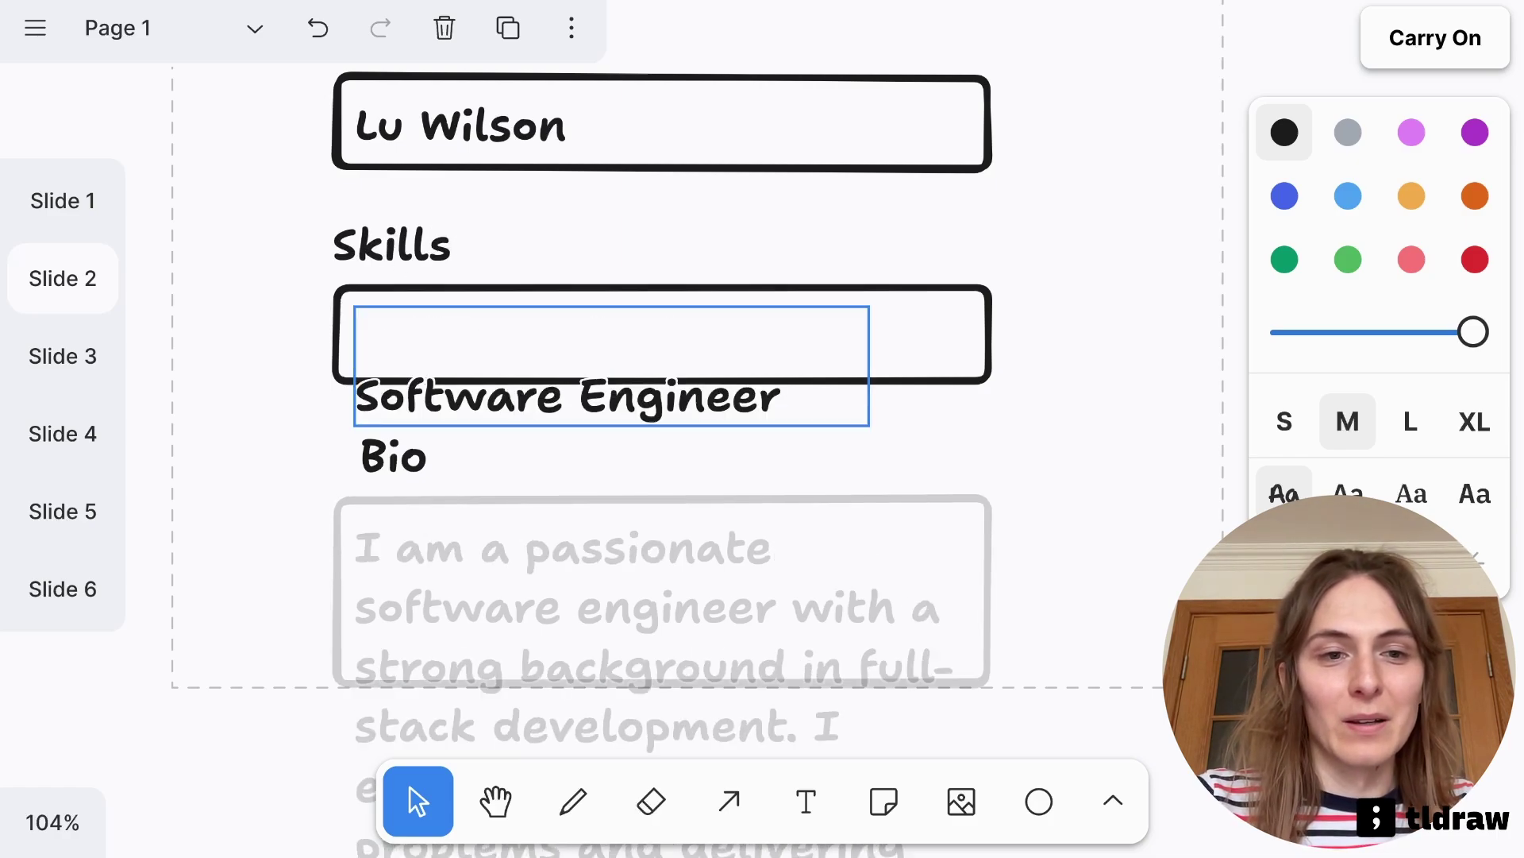
double_click(567, 323)
text(Ai prompting)
click(292, 407)
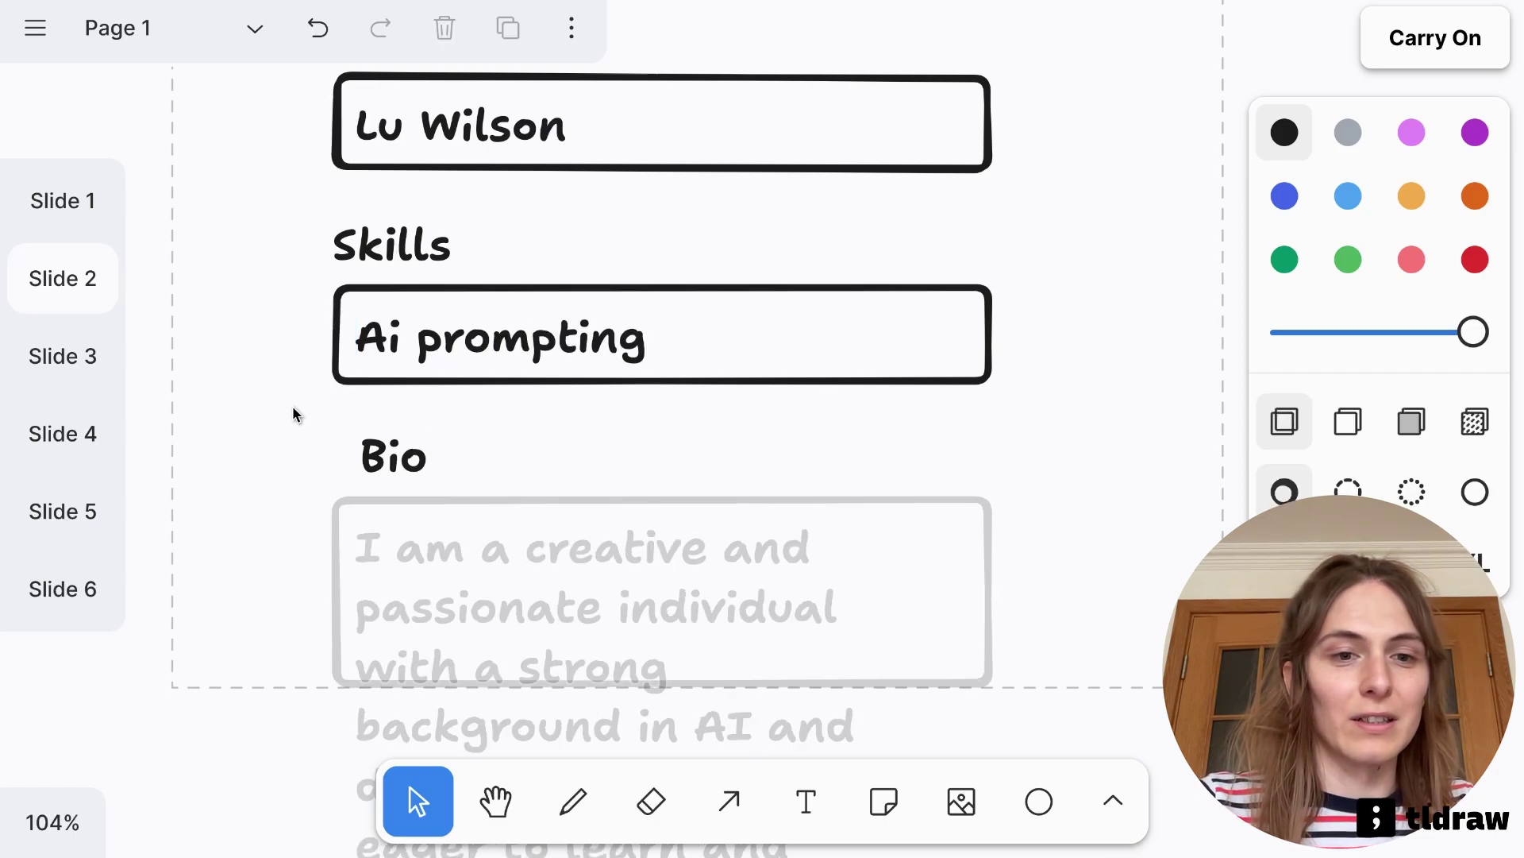
Prefix the Bio heading with 'Third person' and align it with the form boxes
click(377, 475)
double_click(377, 475)
key(Left)
text(Third person)
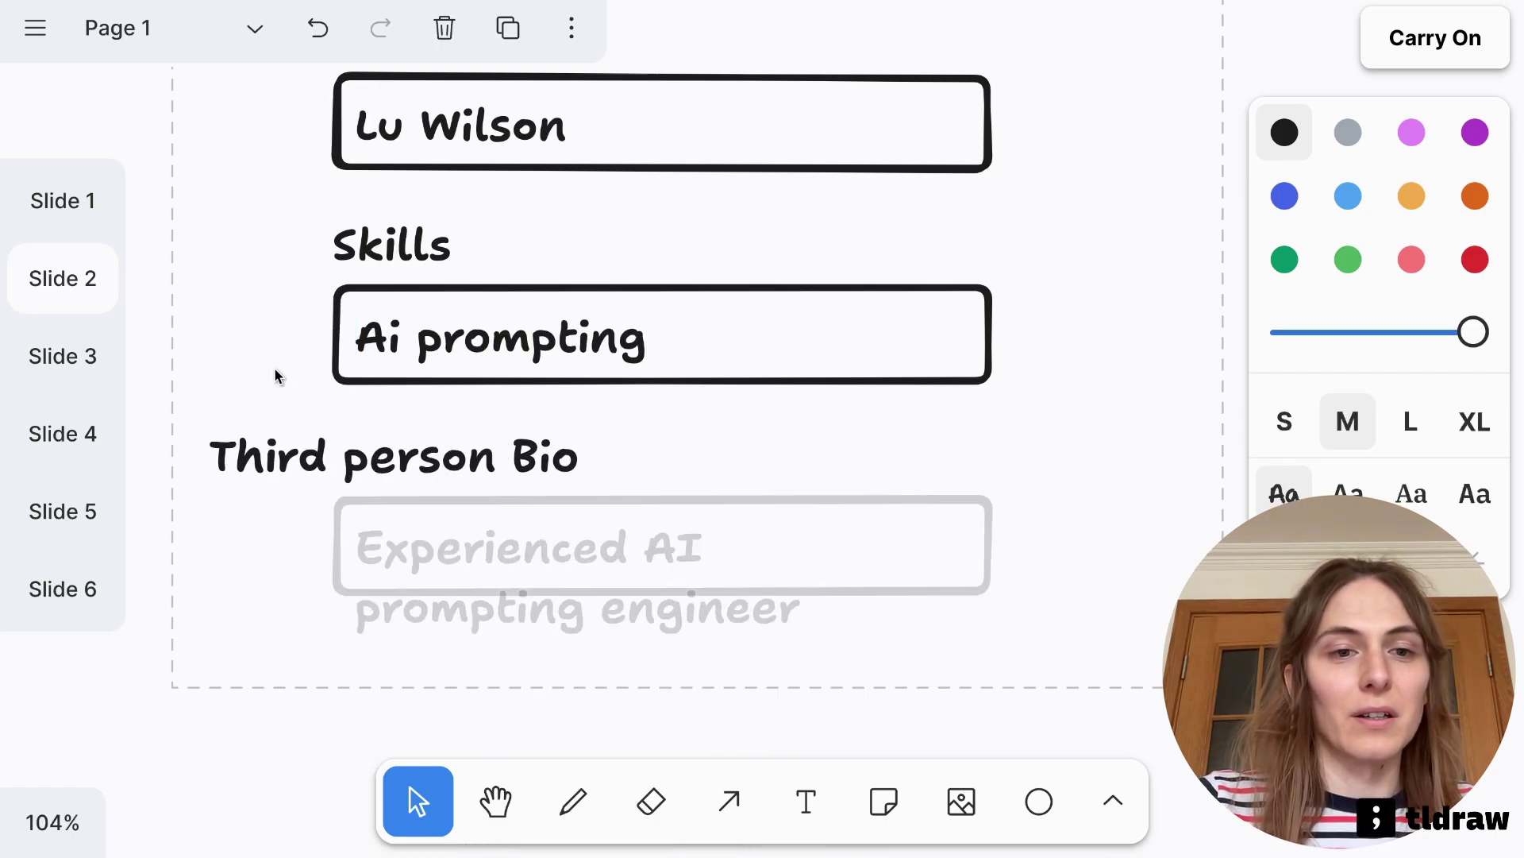
click(274, 367)
drag(340, 476, 471, 475)
click(250, 418)
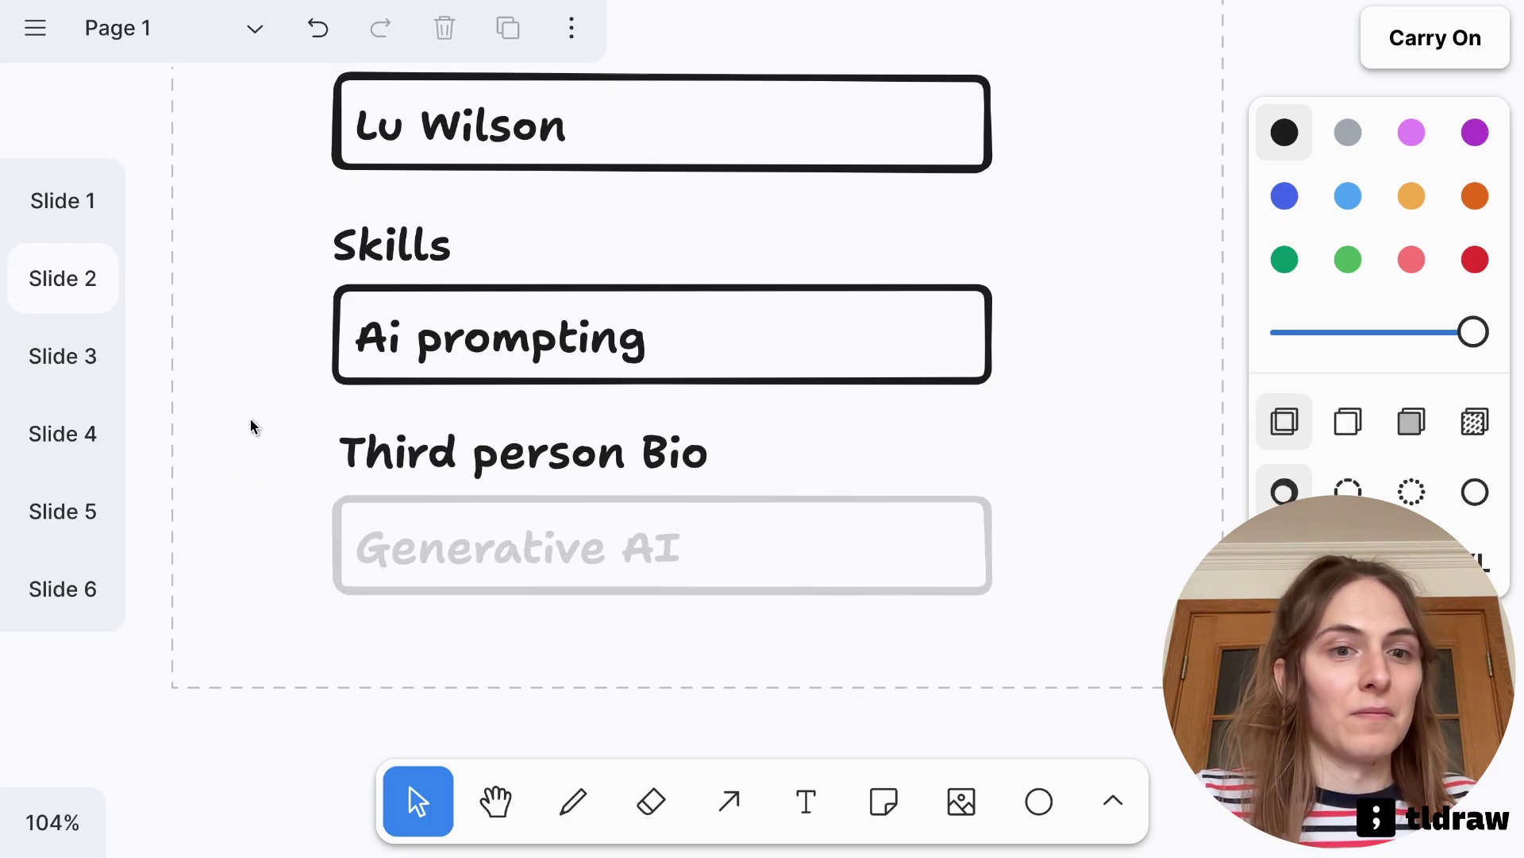
scroll(325, 409, down, 2)
scroll(328, 449, right, 2)
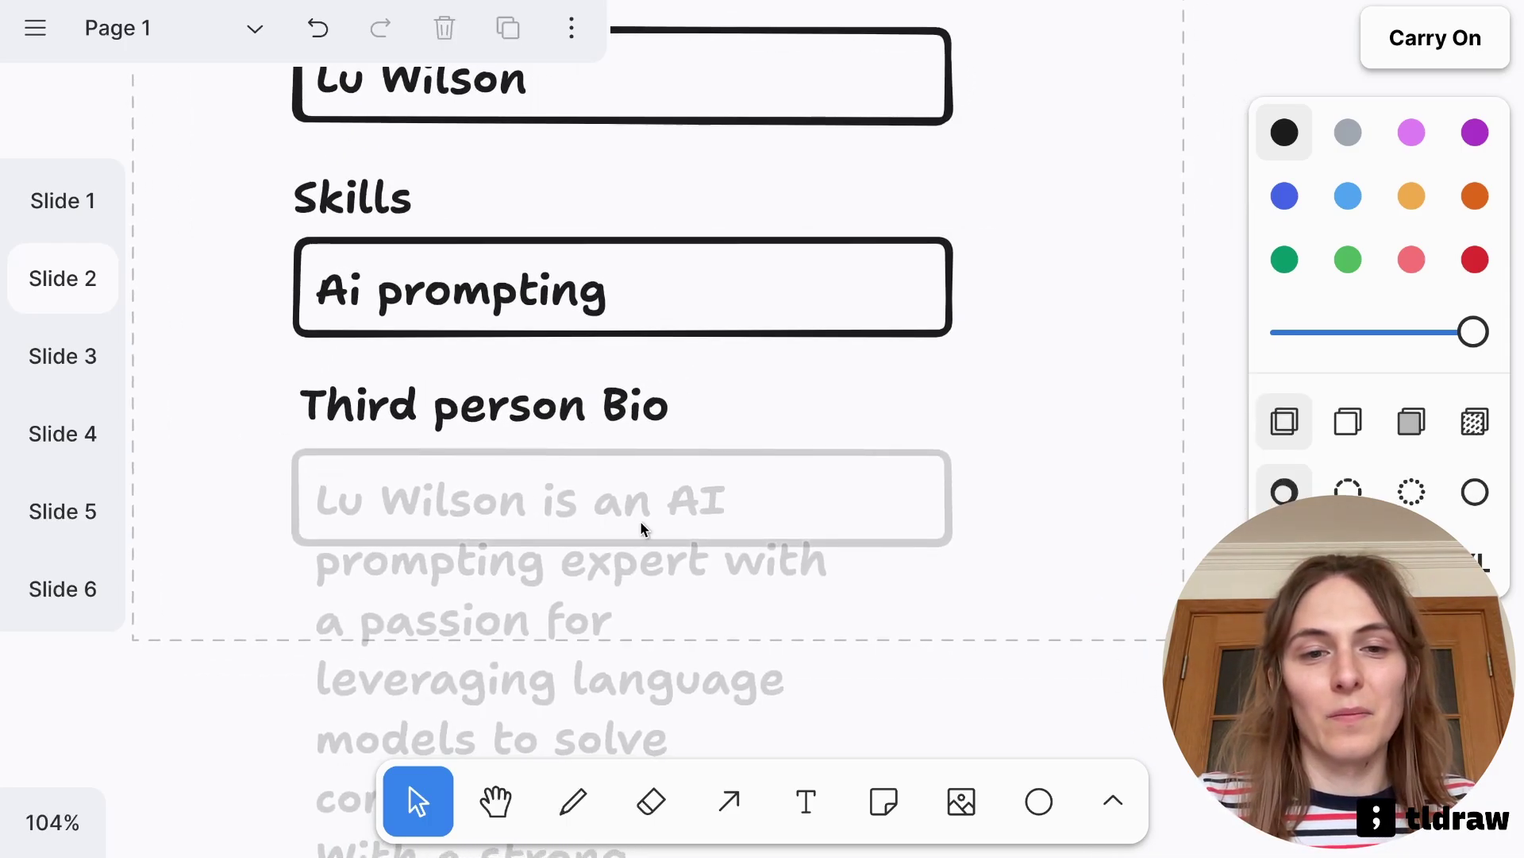
scroll(705, 540, down, 5)
scroll(705, 540, left, 1)
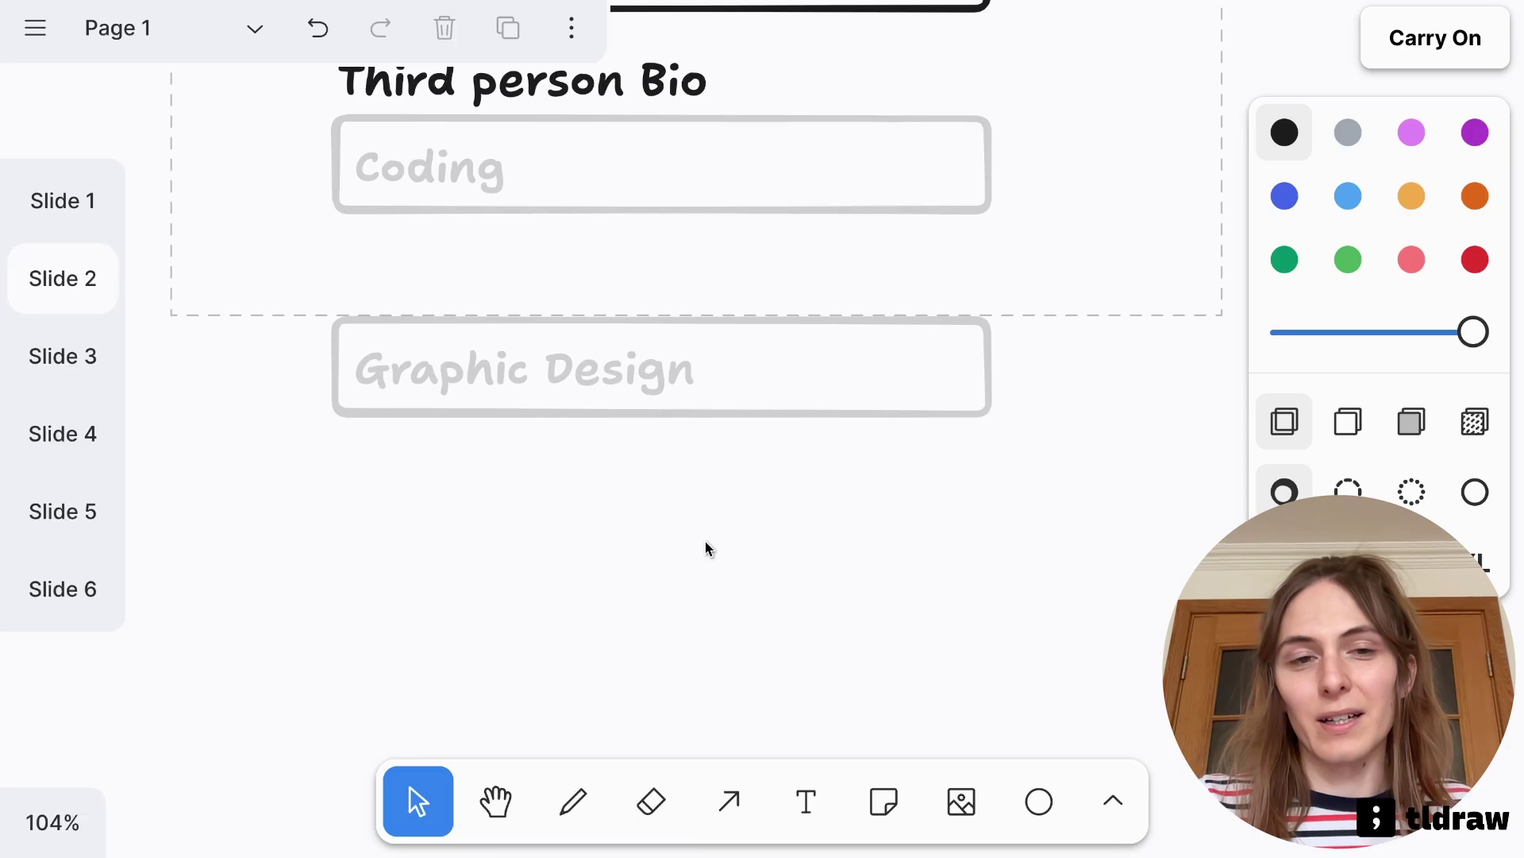
scroll(705, 541, up, 8)
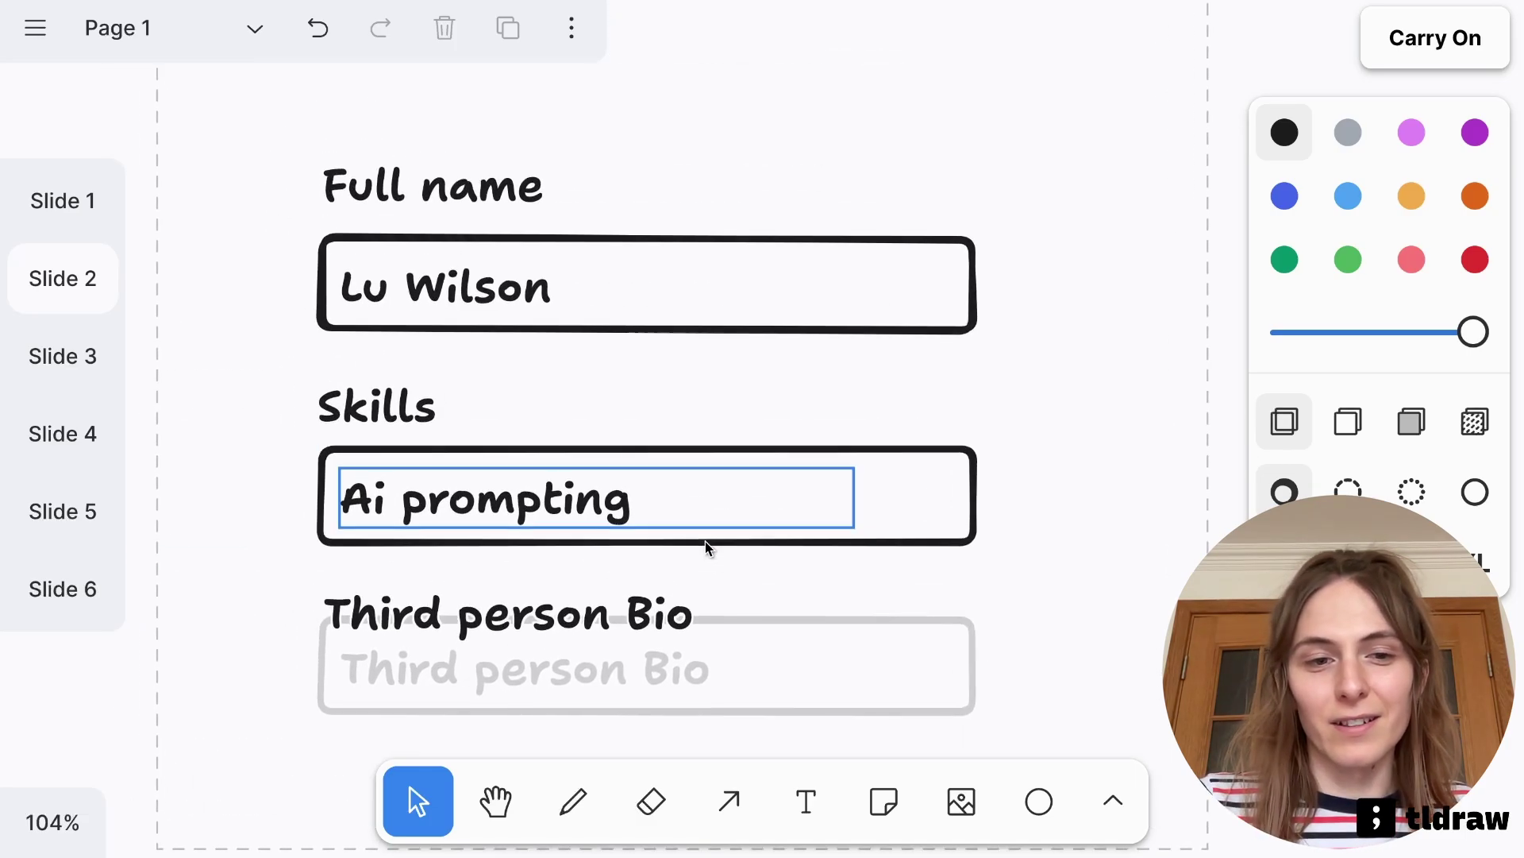
On Slide 3, accept the suggested slot 2 and place it right of slot 1
key(Right)
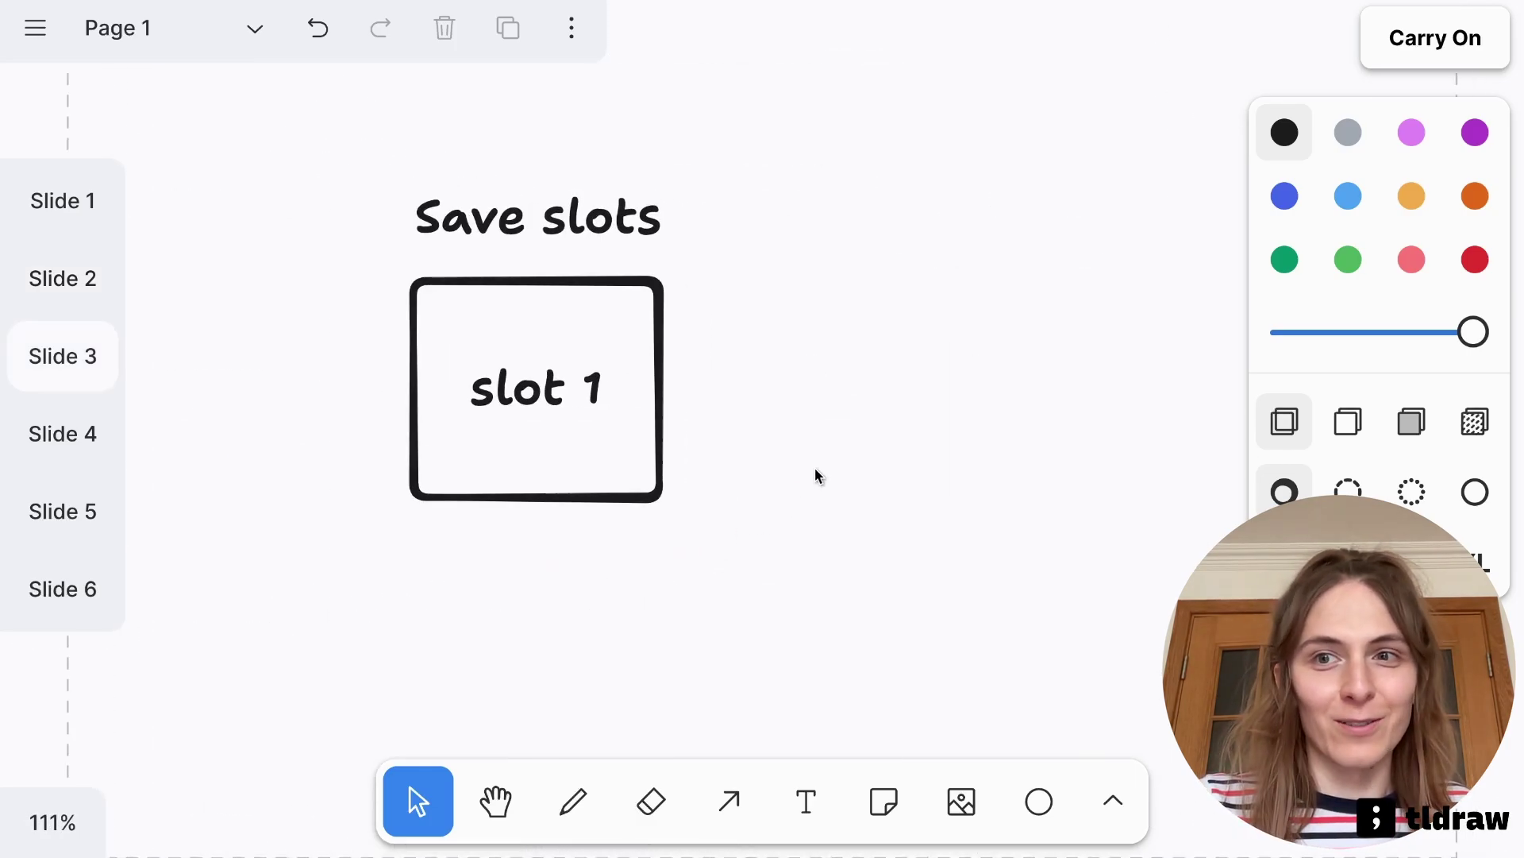
scroll(916, 395, down, 1)
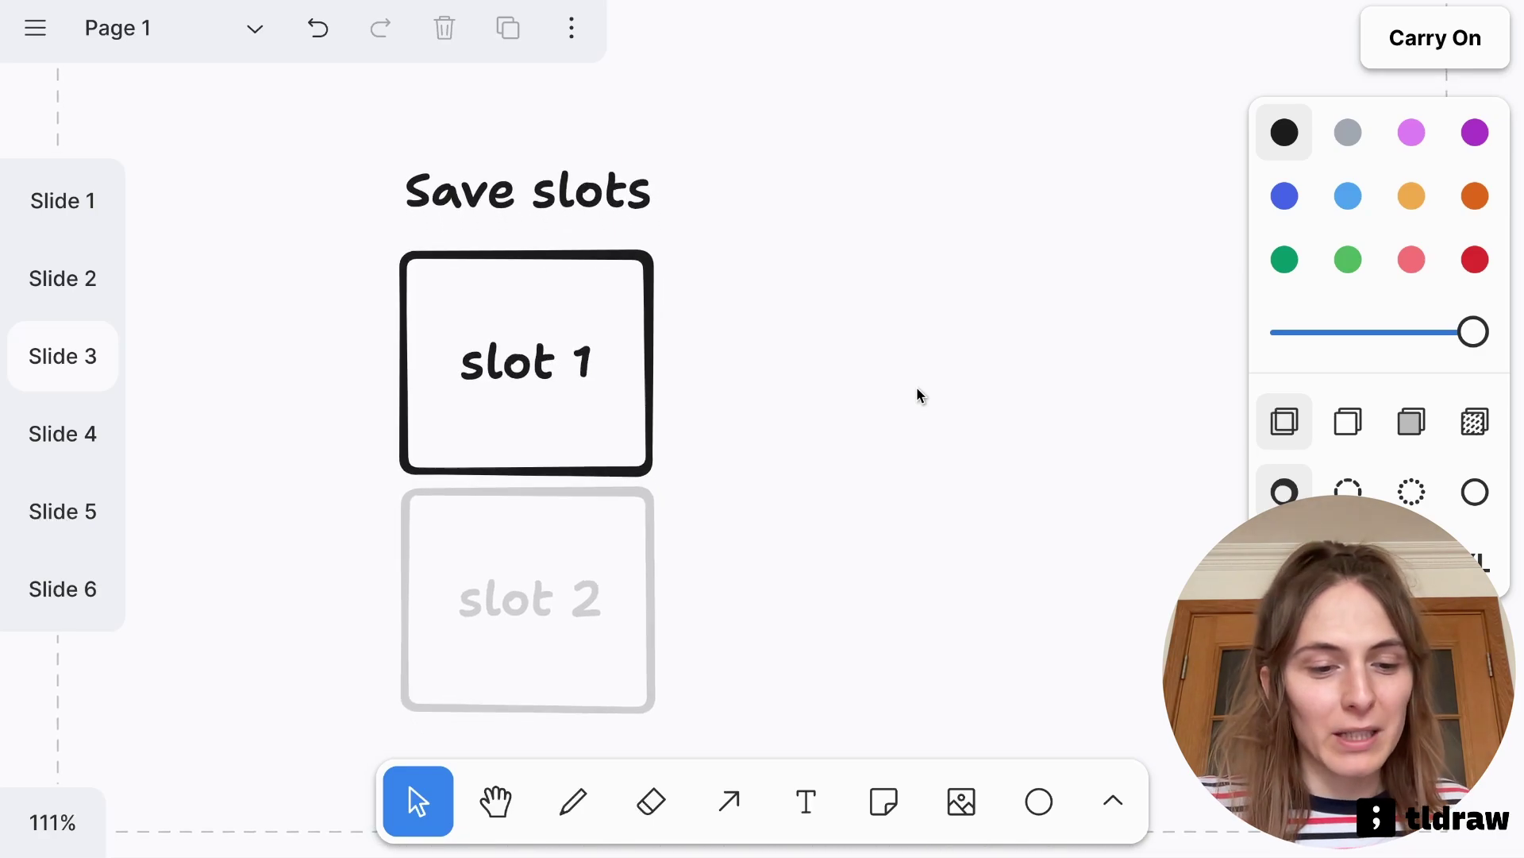
scroll(908, 433, down, 1)
scroll(907, 432, up, 1)
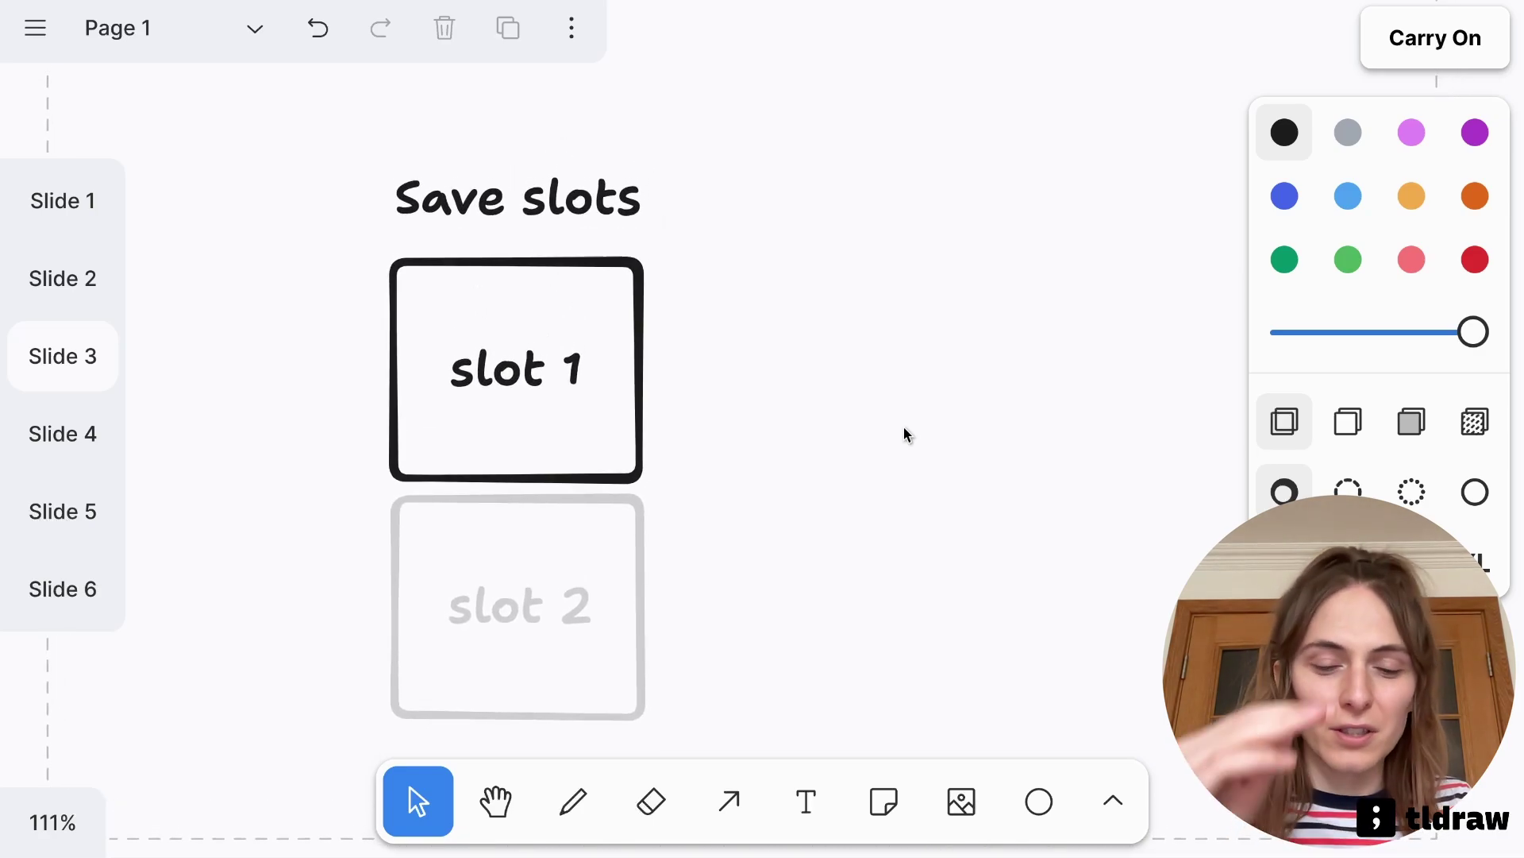
key(Tab)
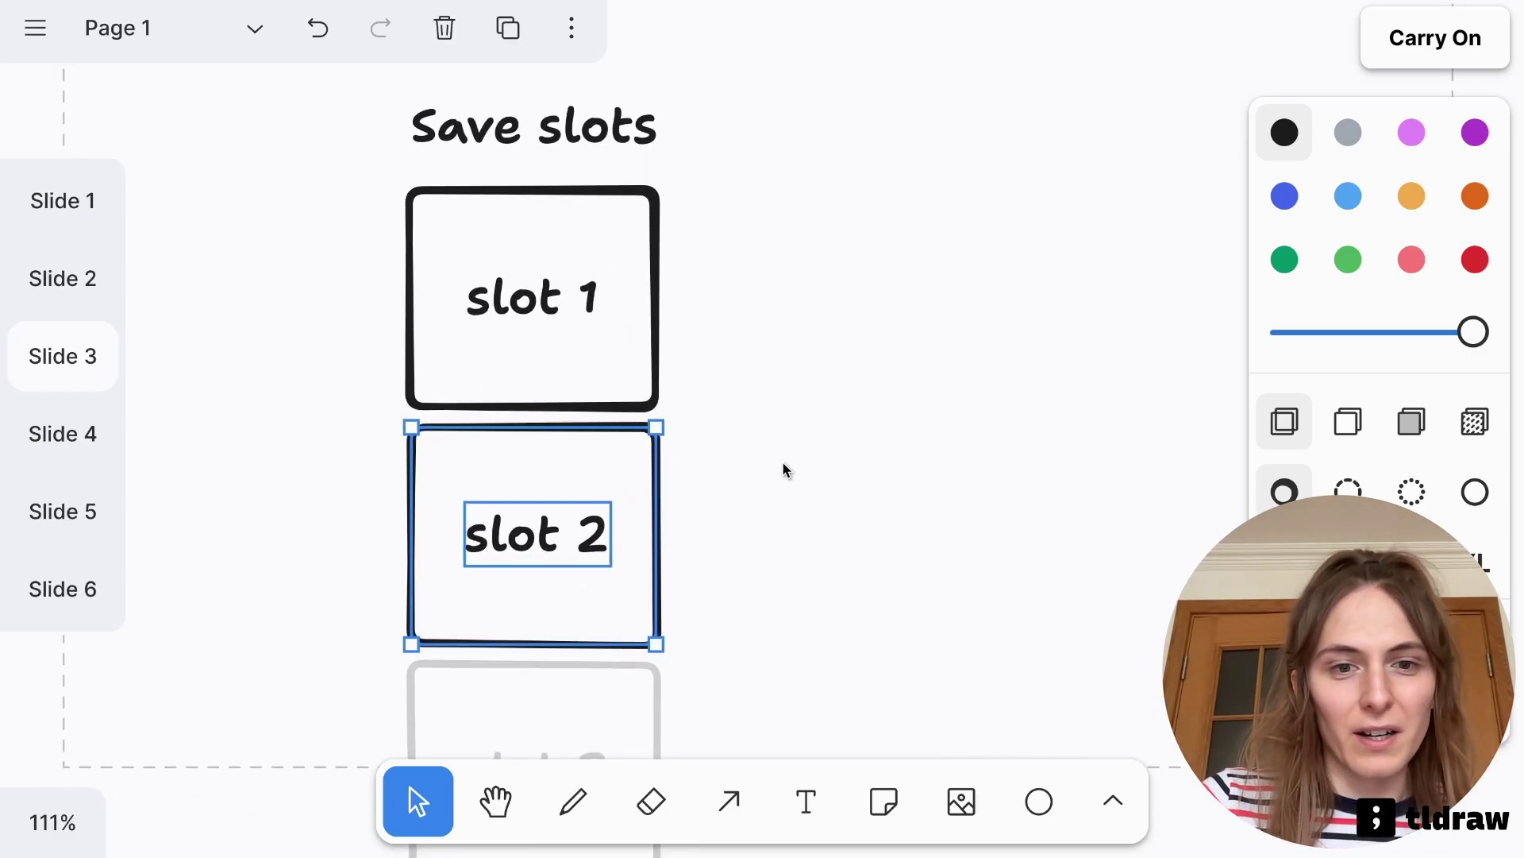
drag(567, 547, 844, 309)
click(766, 543)
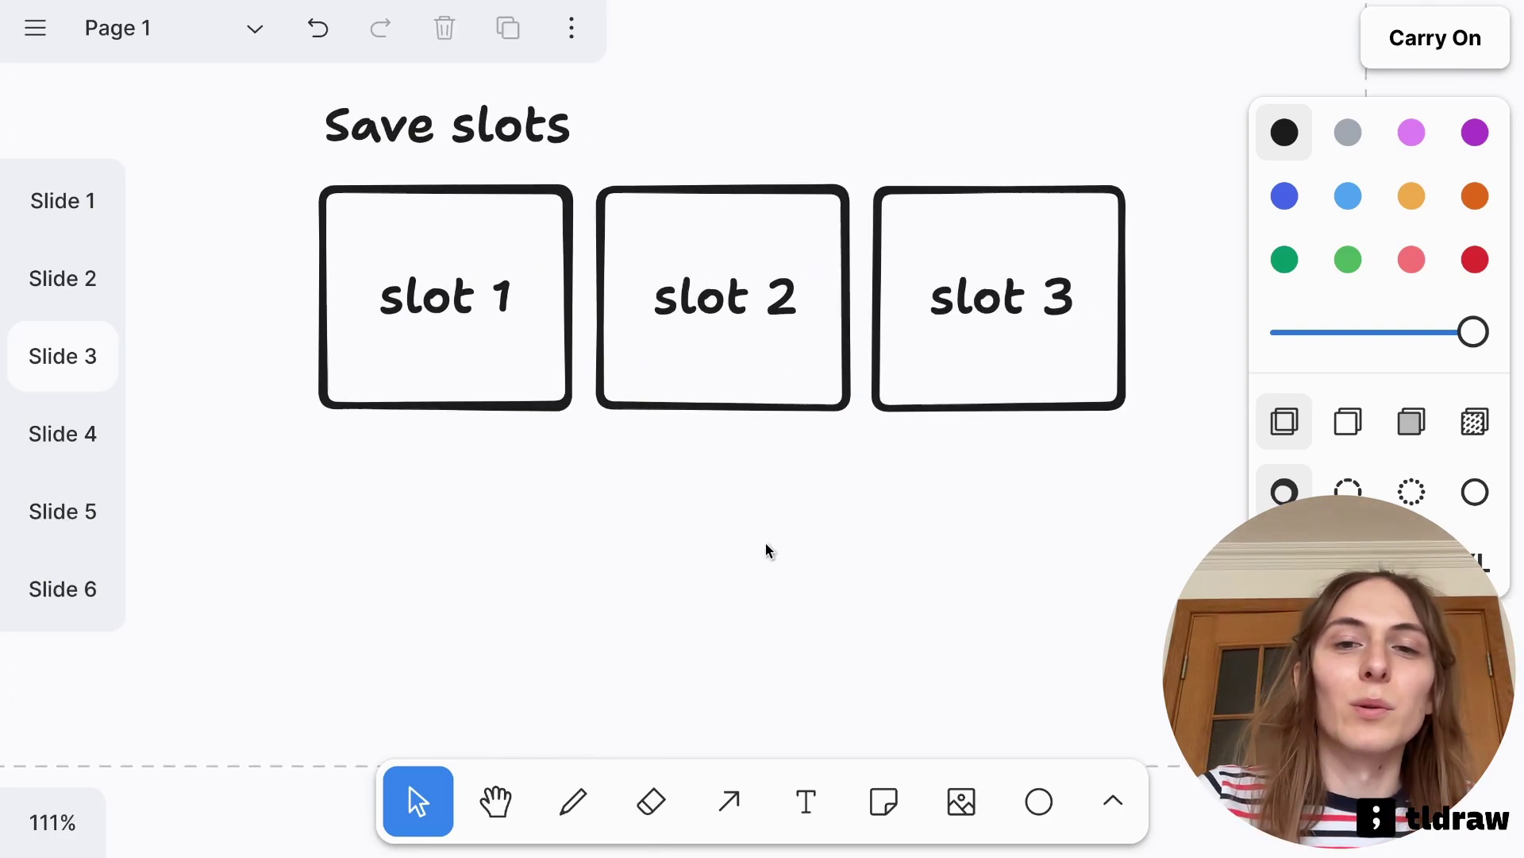
Move slot 4 below slot 1 so slots 5–6 are suggested for the second row
click(1096, 365)
drag(1106, 409, 275, 647)
click(597, 627)
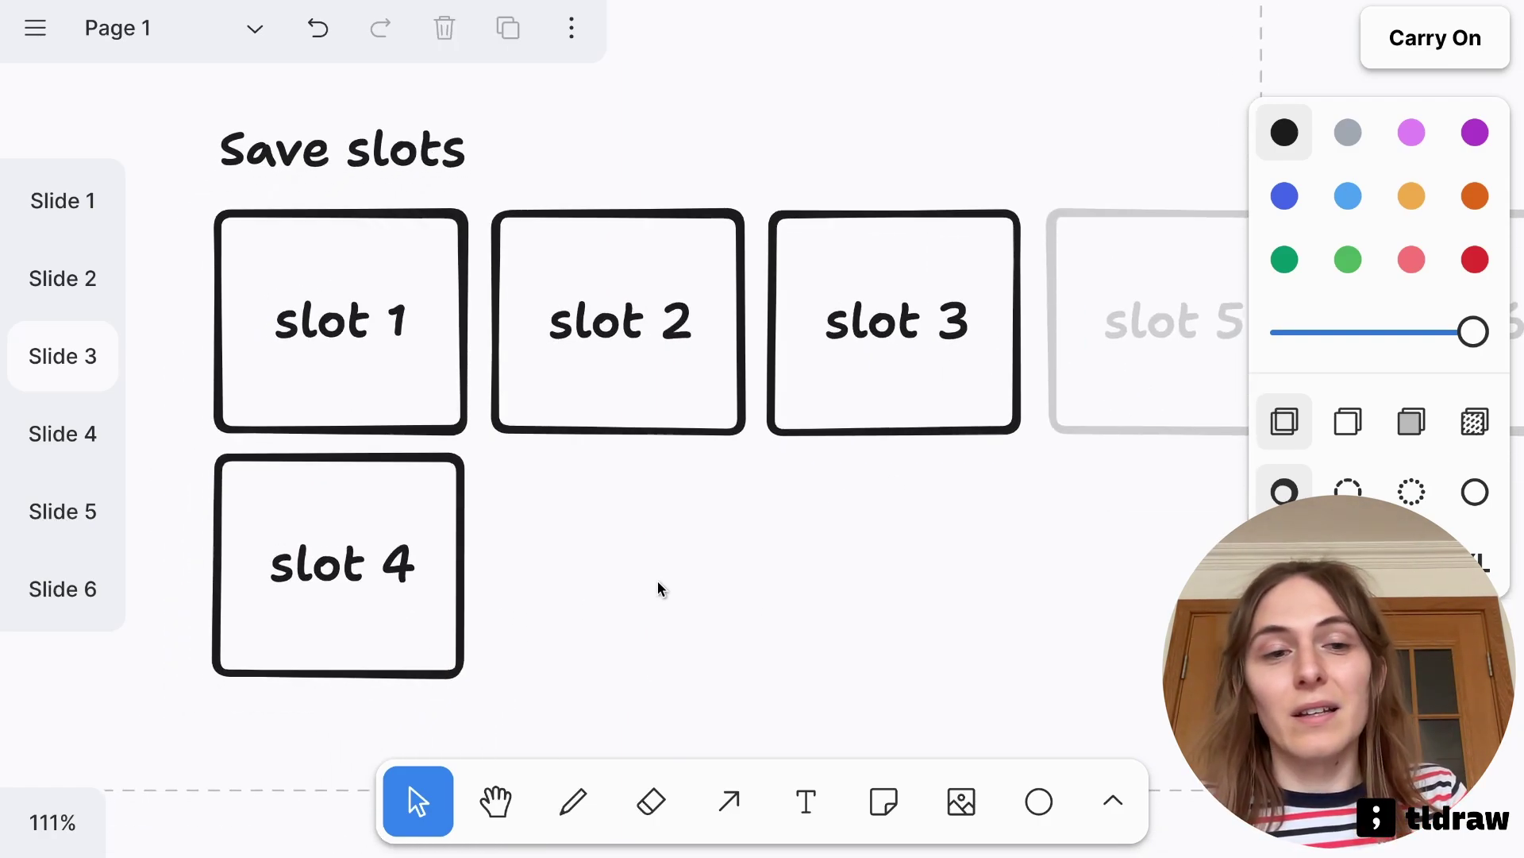
mouse_move(405, 565)
mouse_down()
mouse_move(428, 577)
mouse_move(401, 566)
mouse_up()
click(661, 561)
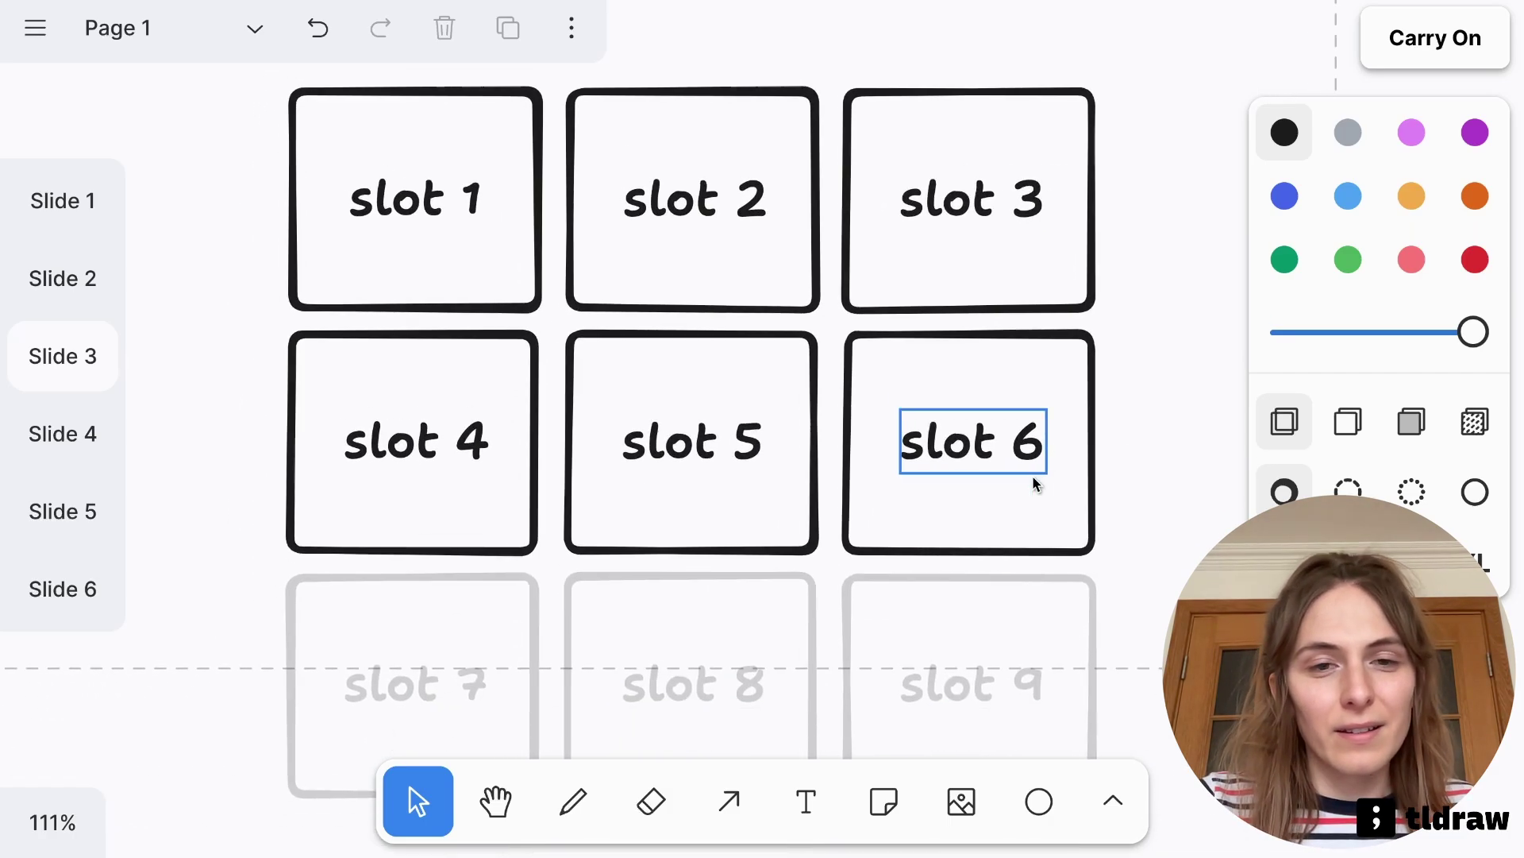
On Slide 4, get hex-code suggestions, then rename Green to Yellow so its hex shows #FFFF00
key(Right)
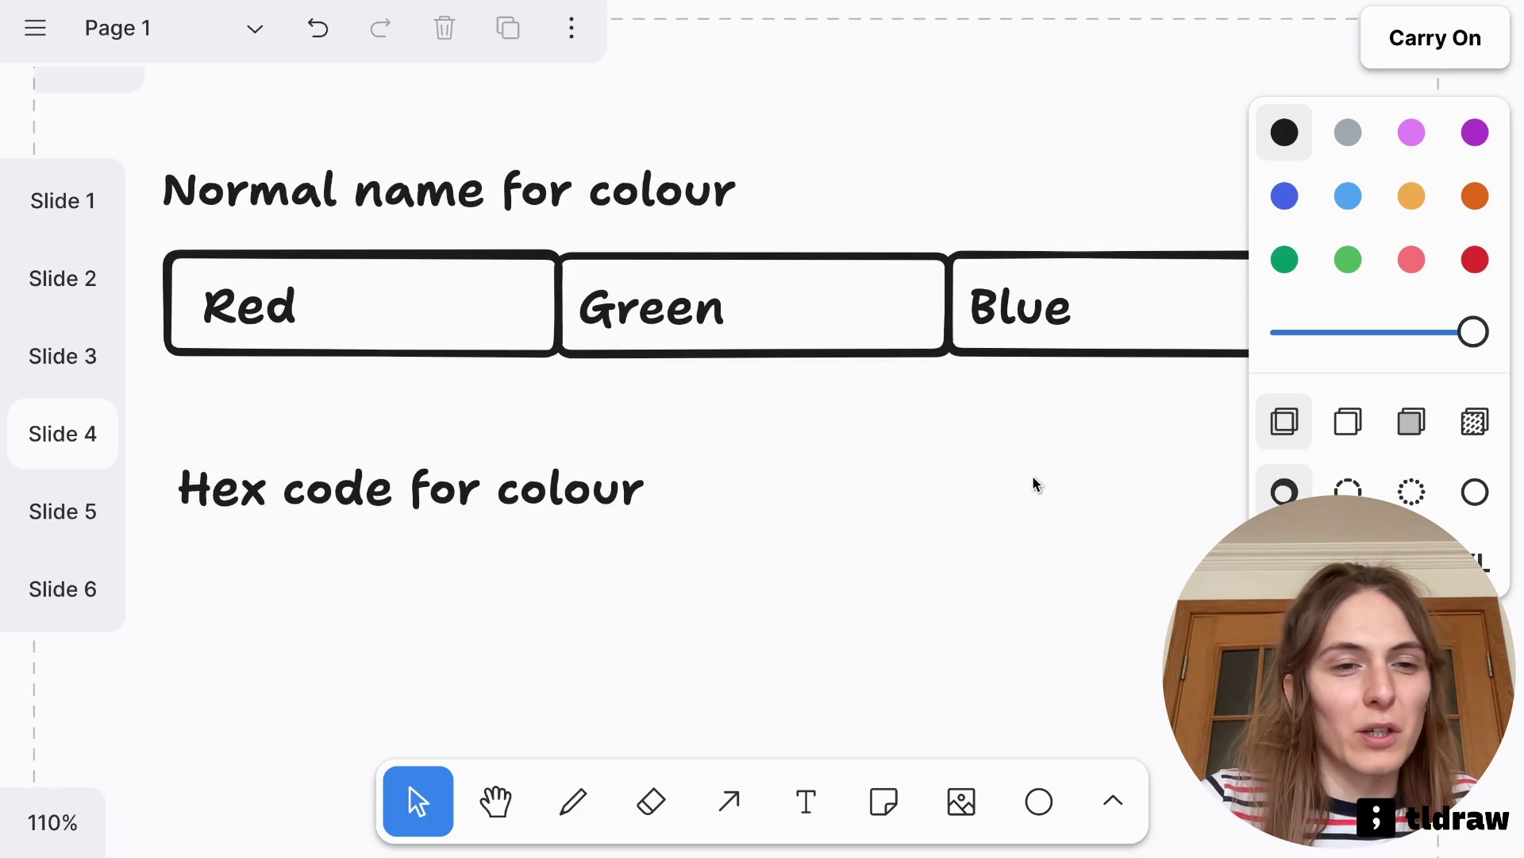
key(Right)
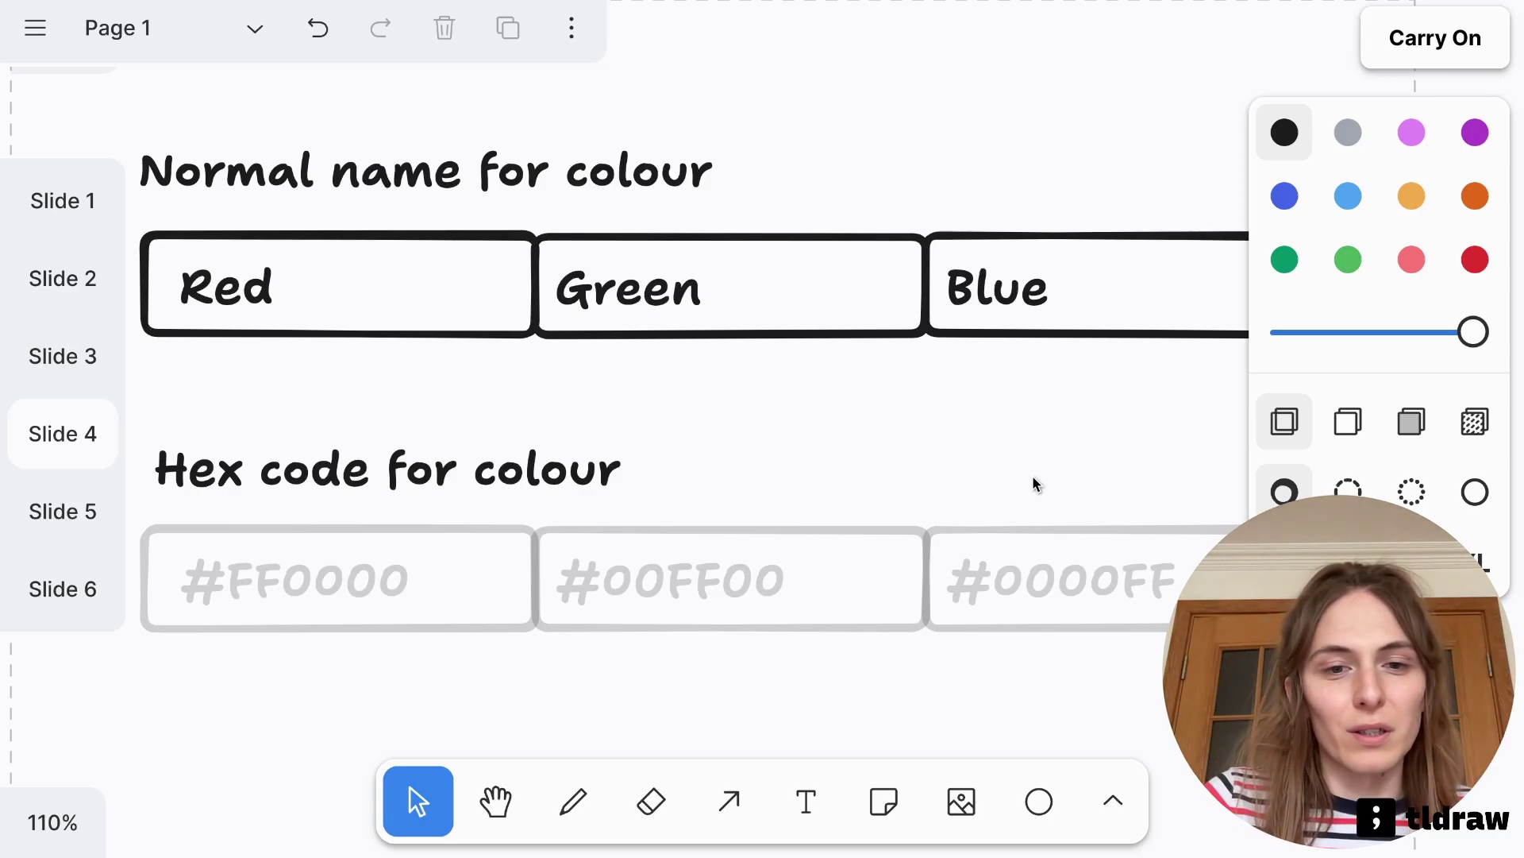
double_click(684, 311)
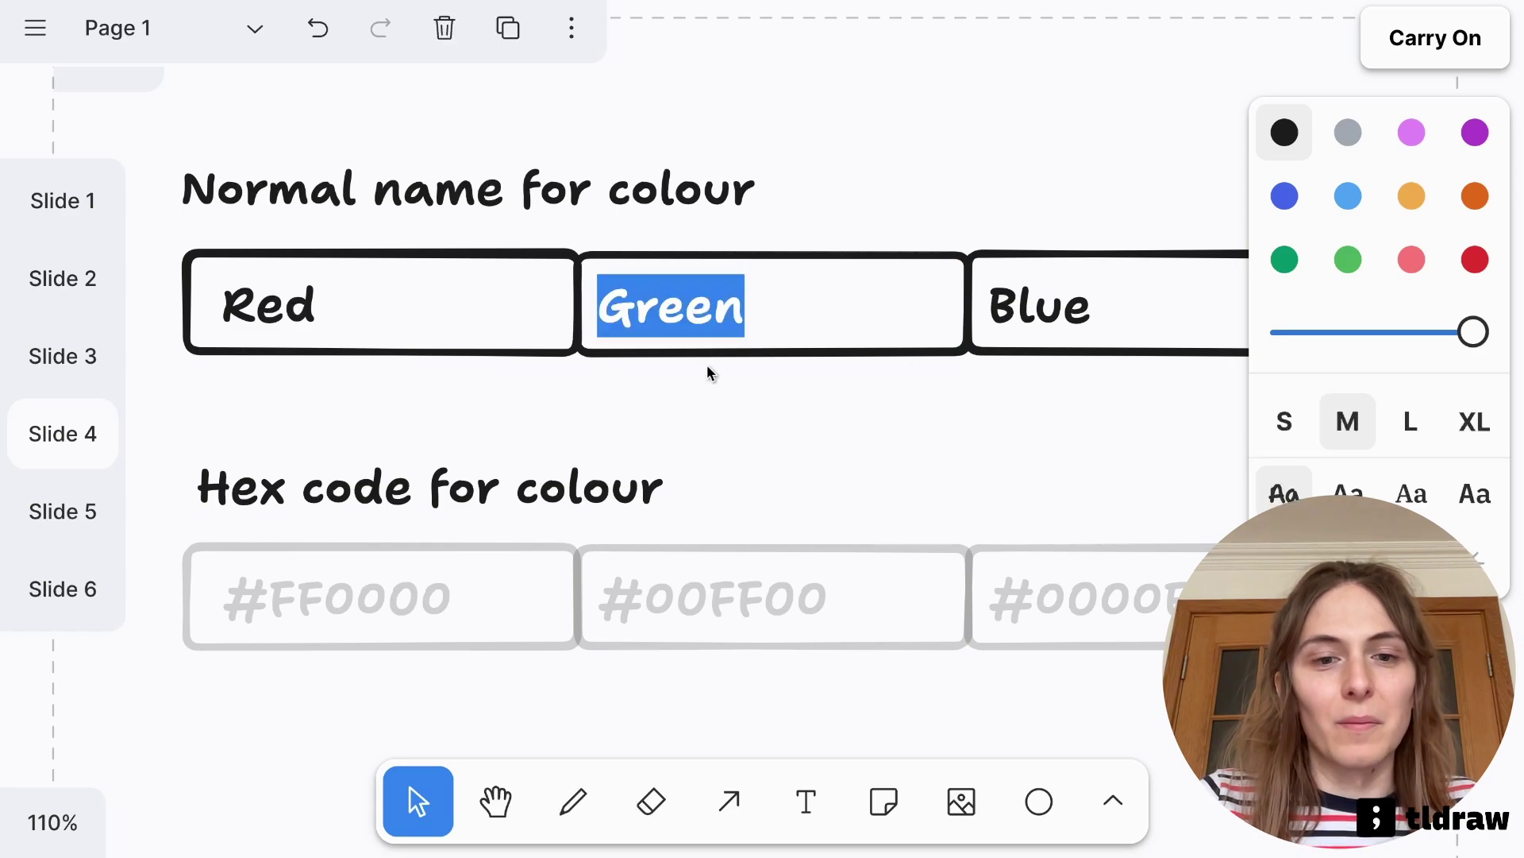
text(Yellow)
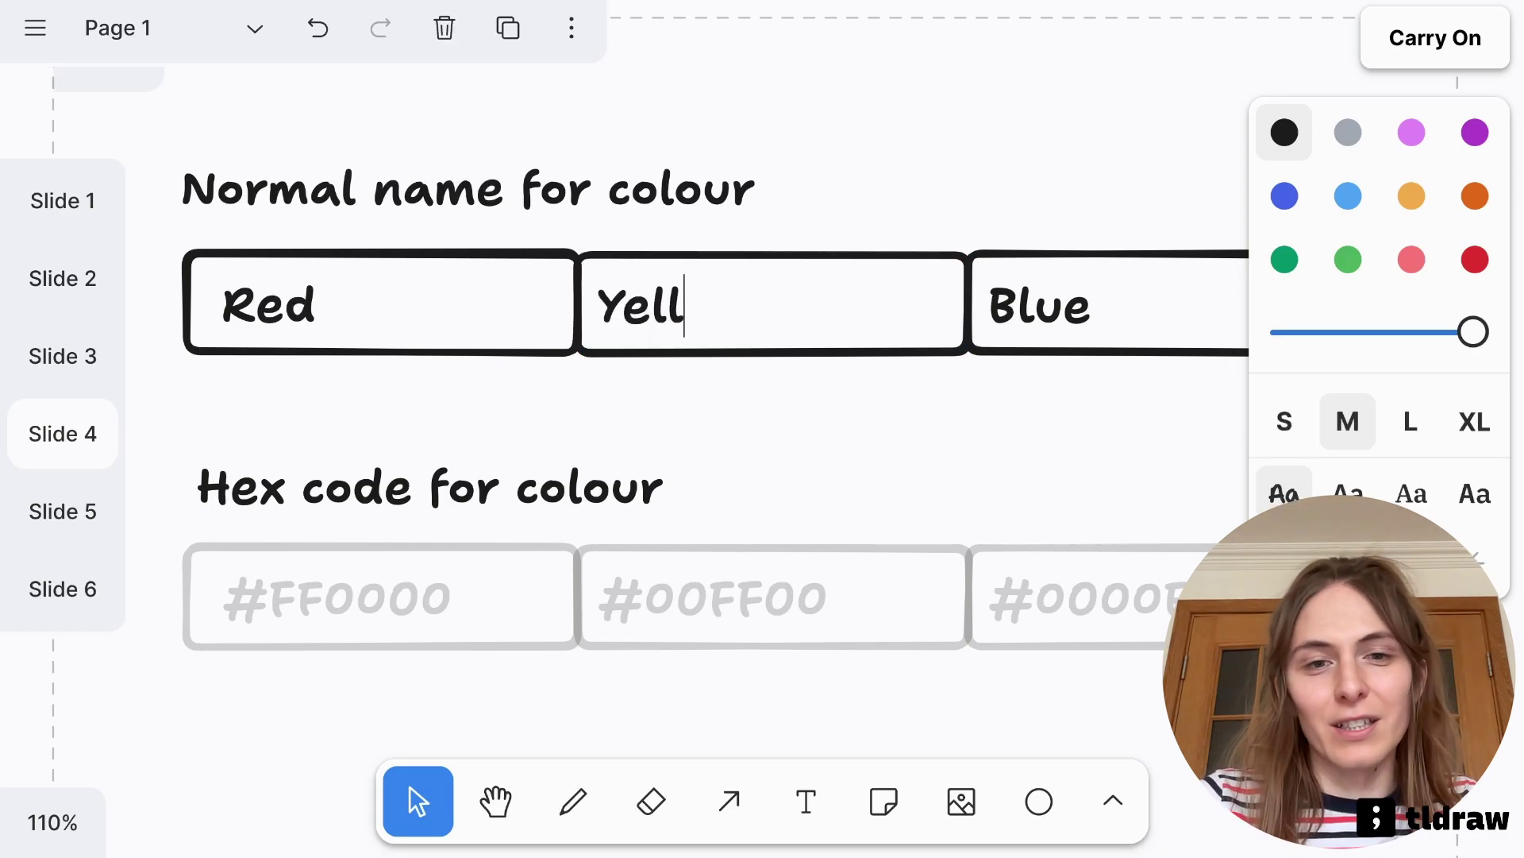
click(911, 416)
double_click(722, 330)
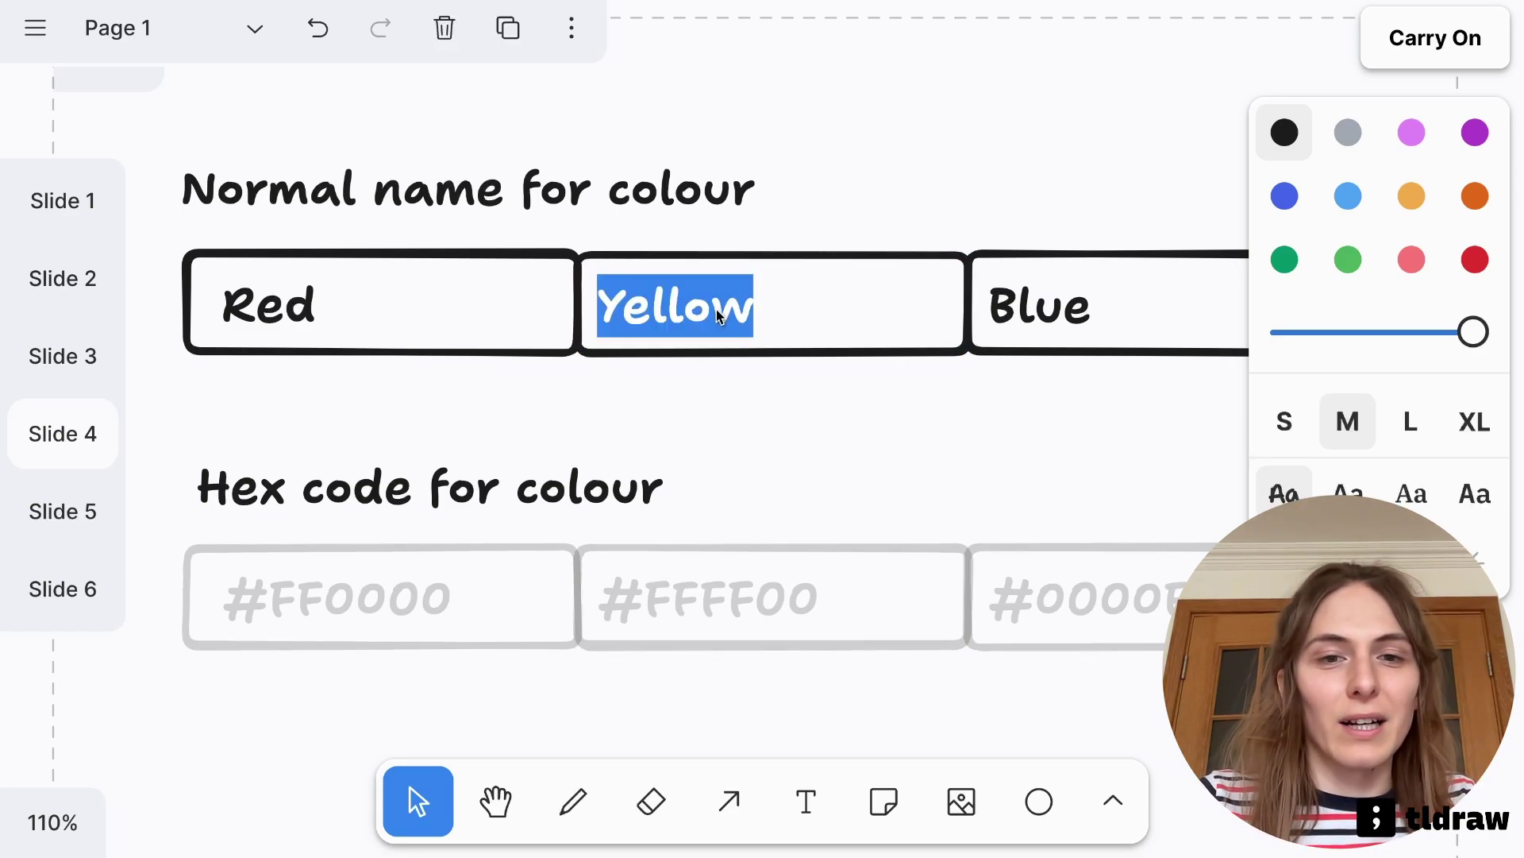
click(773, 445)
Retitle the Hex code for colour heading to 'Fancy name for colour'
double_click(330, 496)
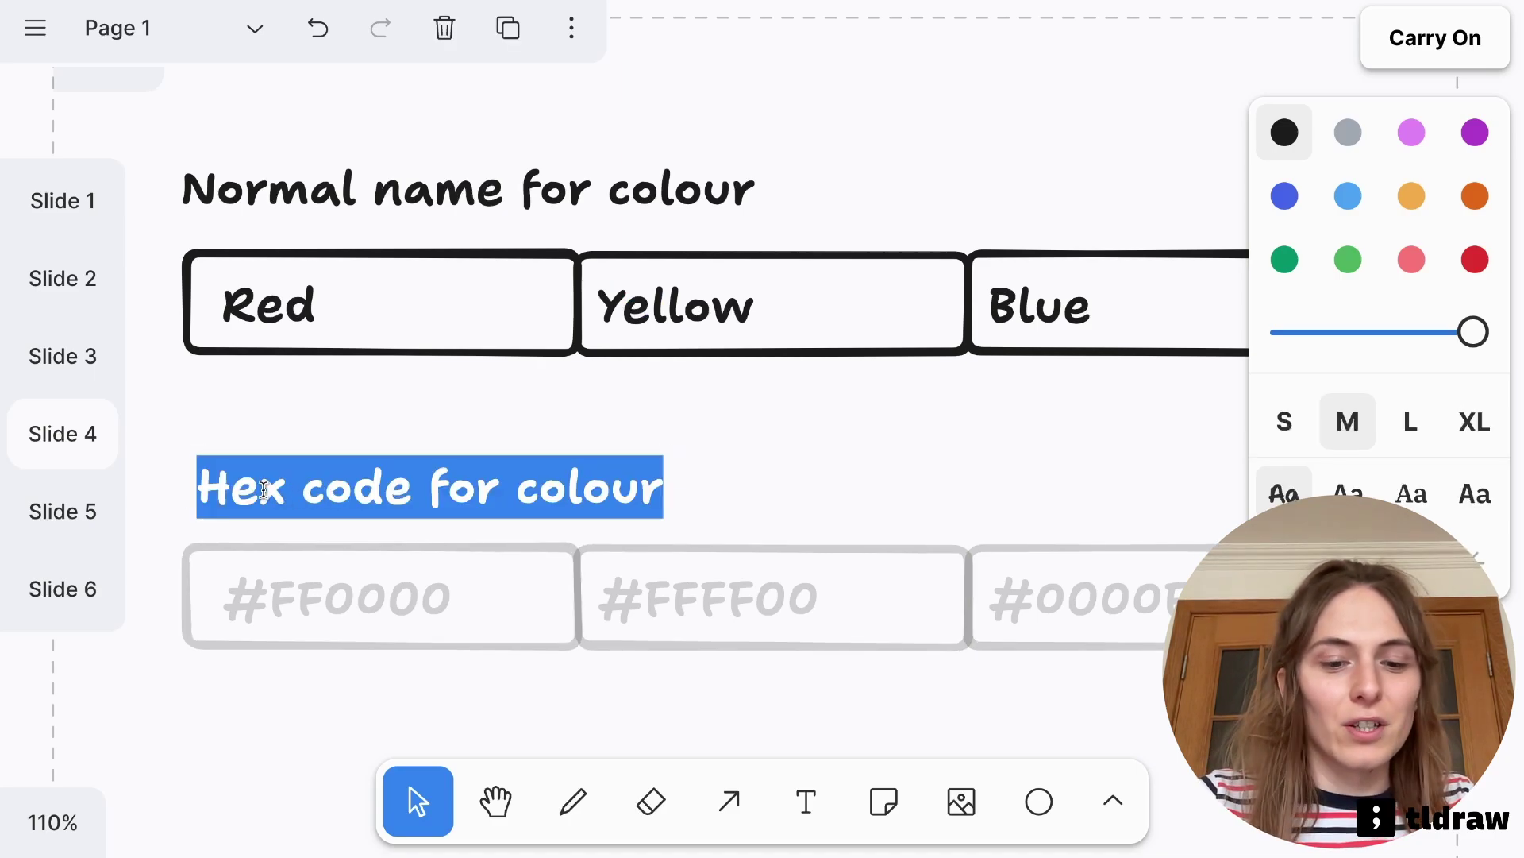
text(Fance n)
key(BackSpace)
key(BackSpace)
key(BackSpace)
text(y na)
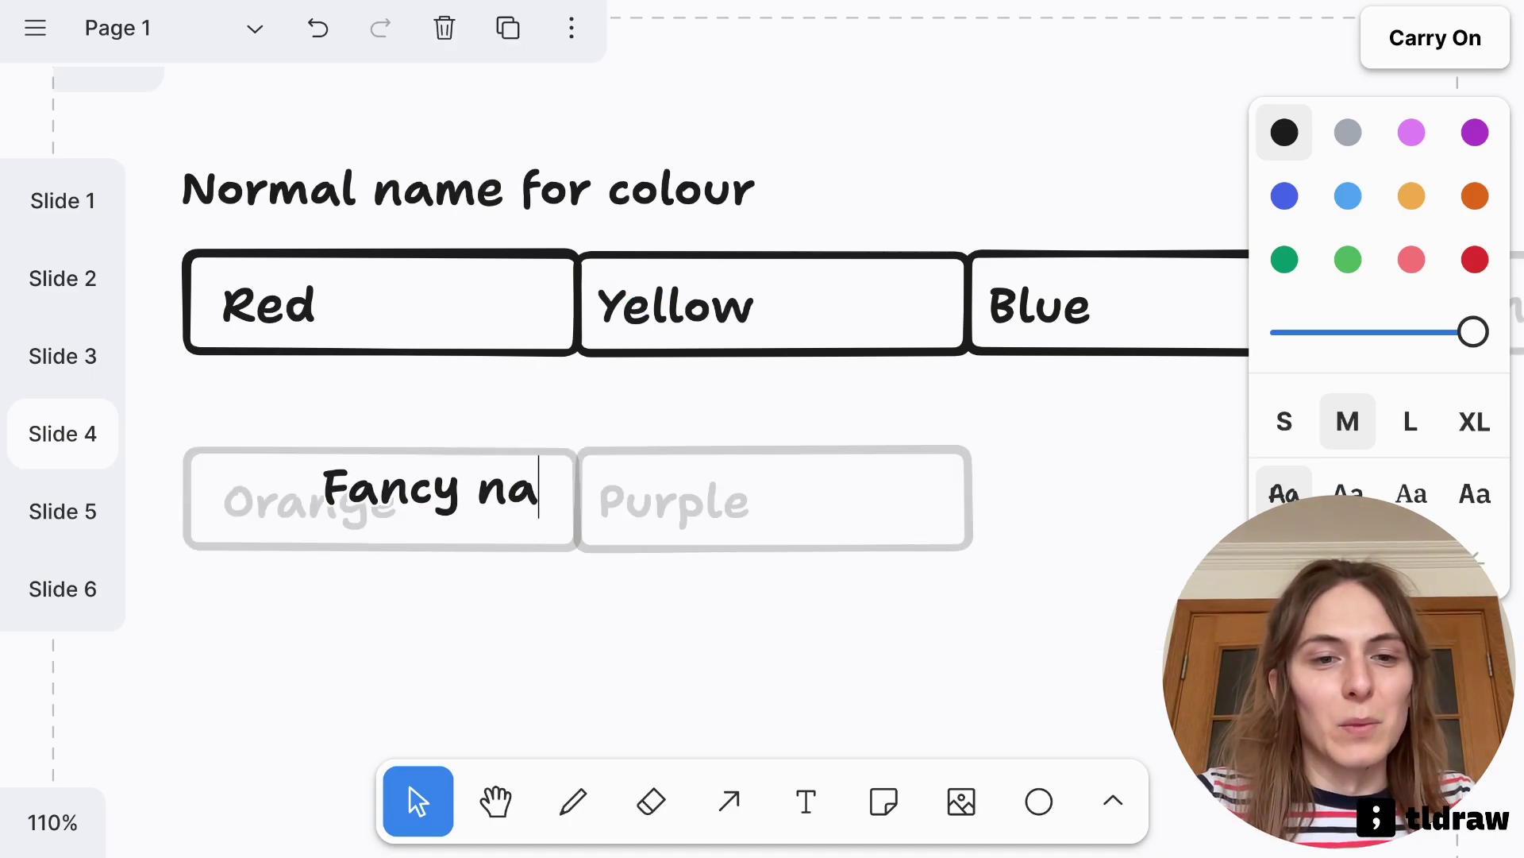
text(me for colour)
click(550, 411)
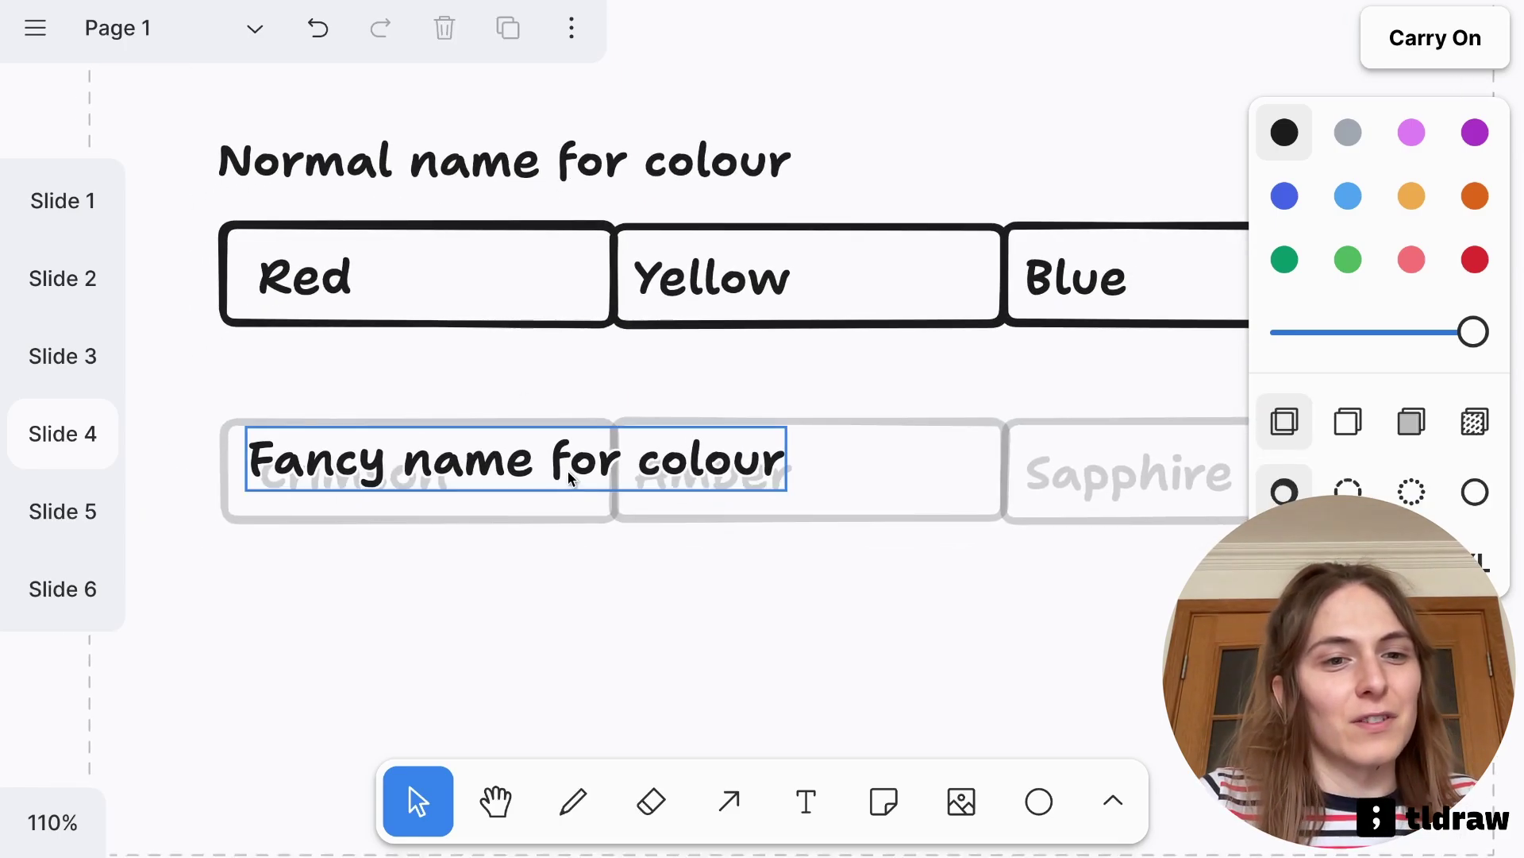
click(569, 470)
click(864, 438)
Change the Yellow label back to Green
click(681, 299)
key(Return)
text(Green)
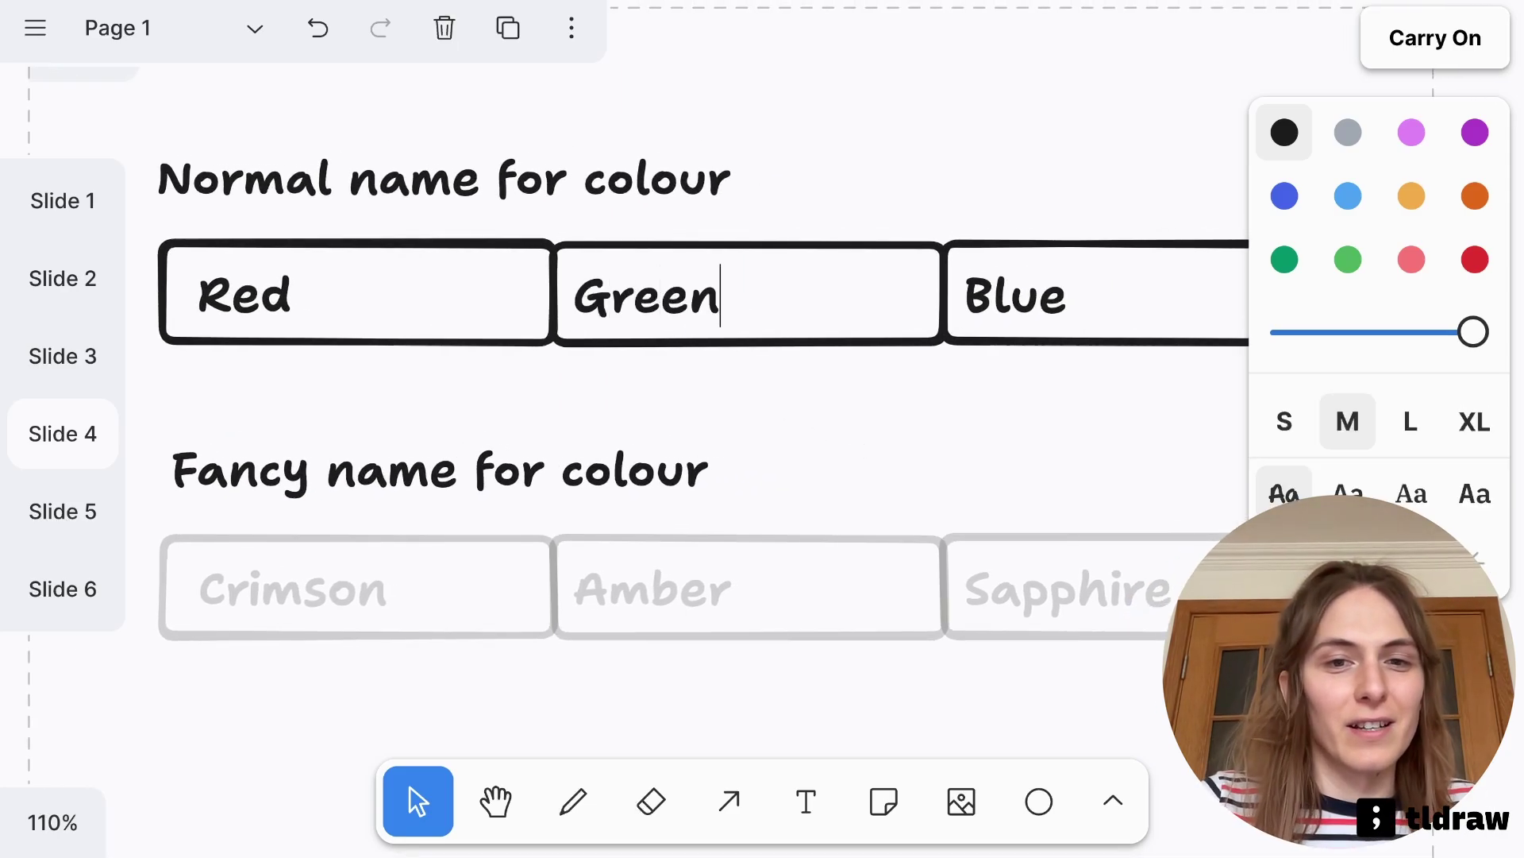
click(814, 419)
Retitle the heading 'Initial for colour', shift it left, and advance to Slide 5
click(543, 465)
key(Return)
text(Initial for colour)
click(831, 436)
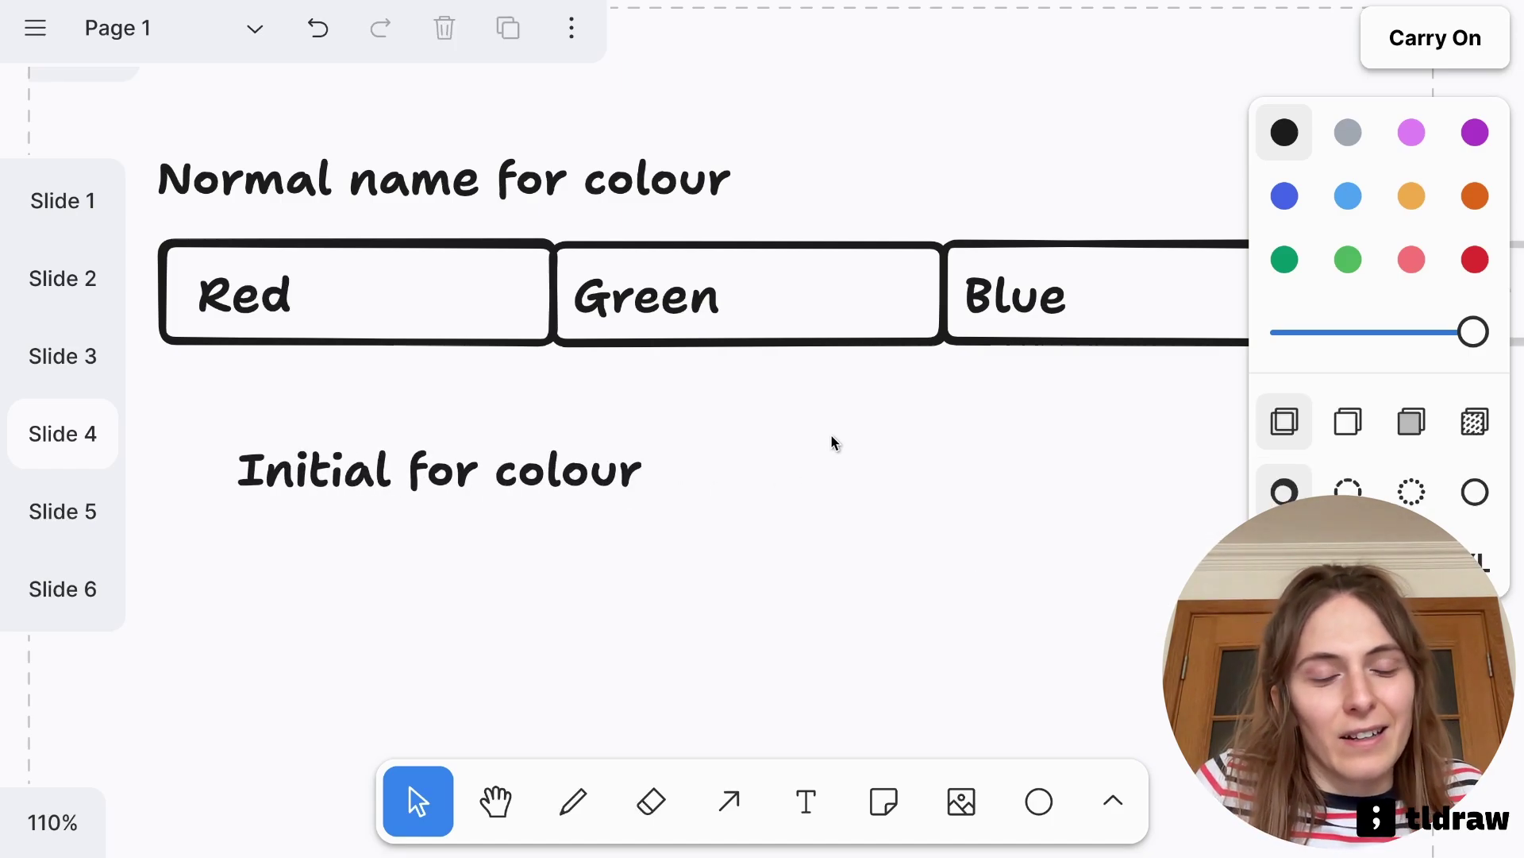
click(556, 473)
drag(555, 473, 492, 474)
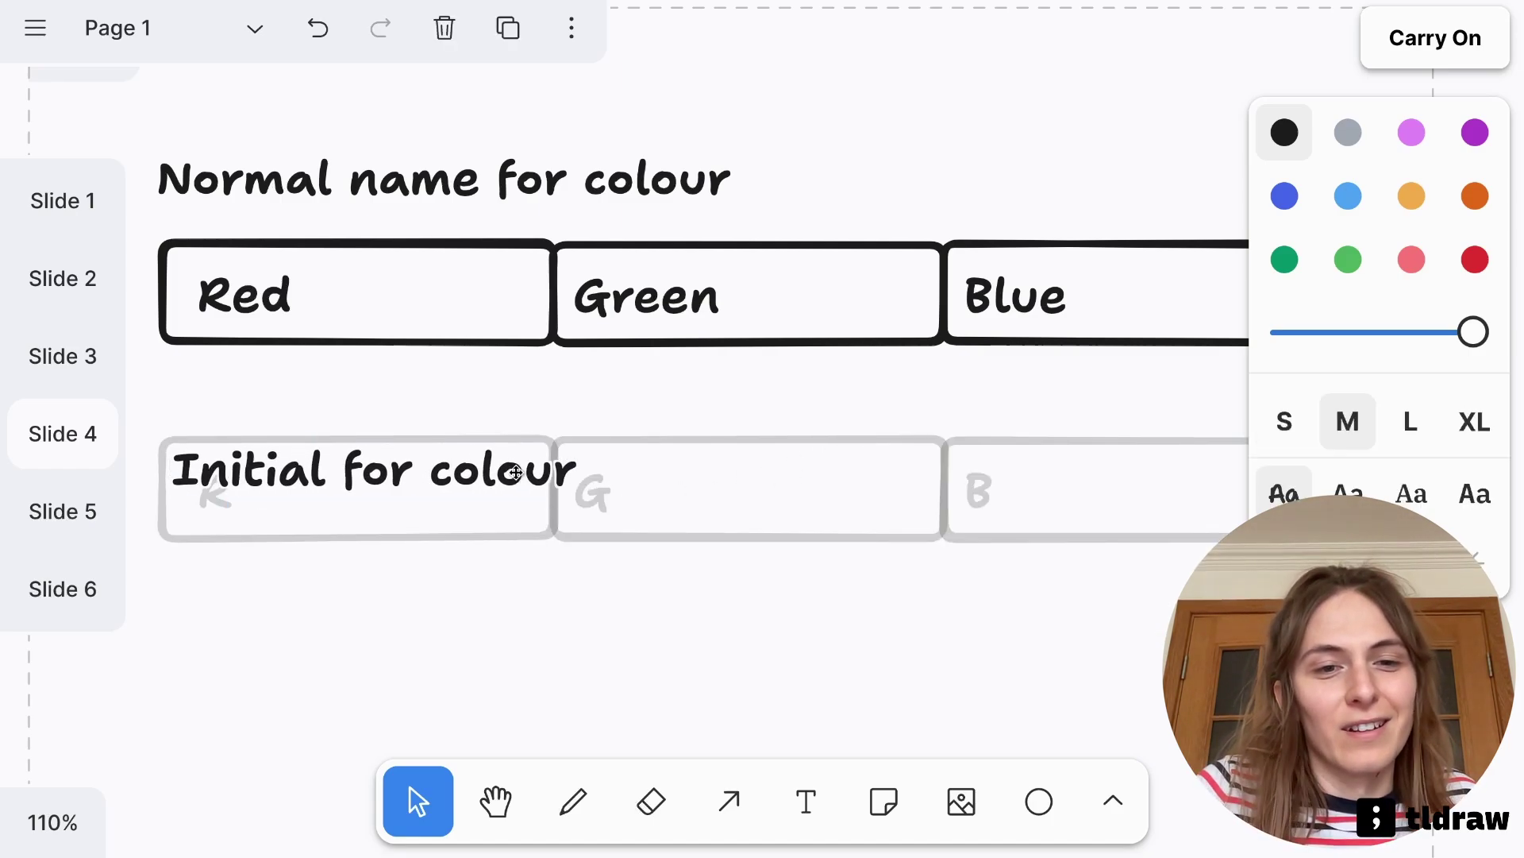
click(699, 411)
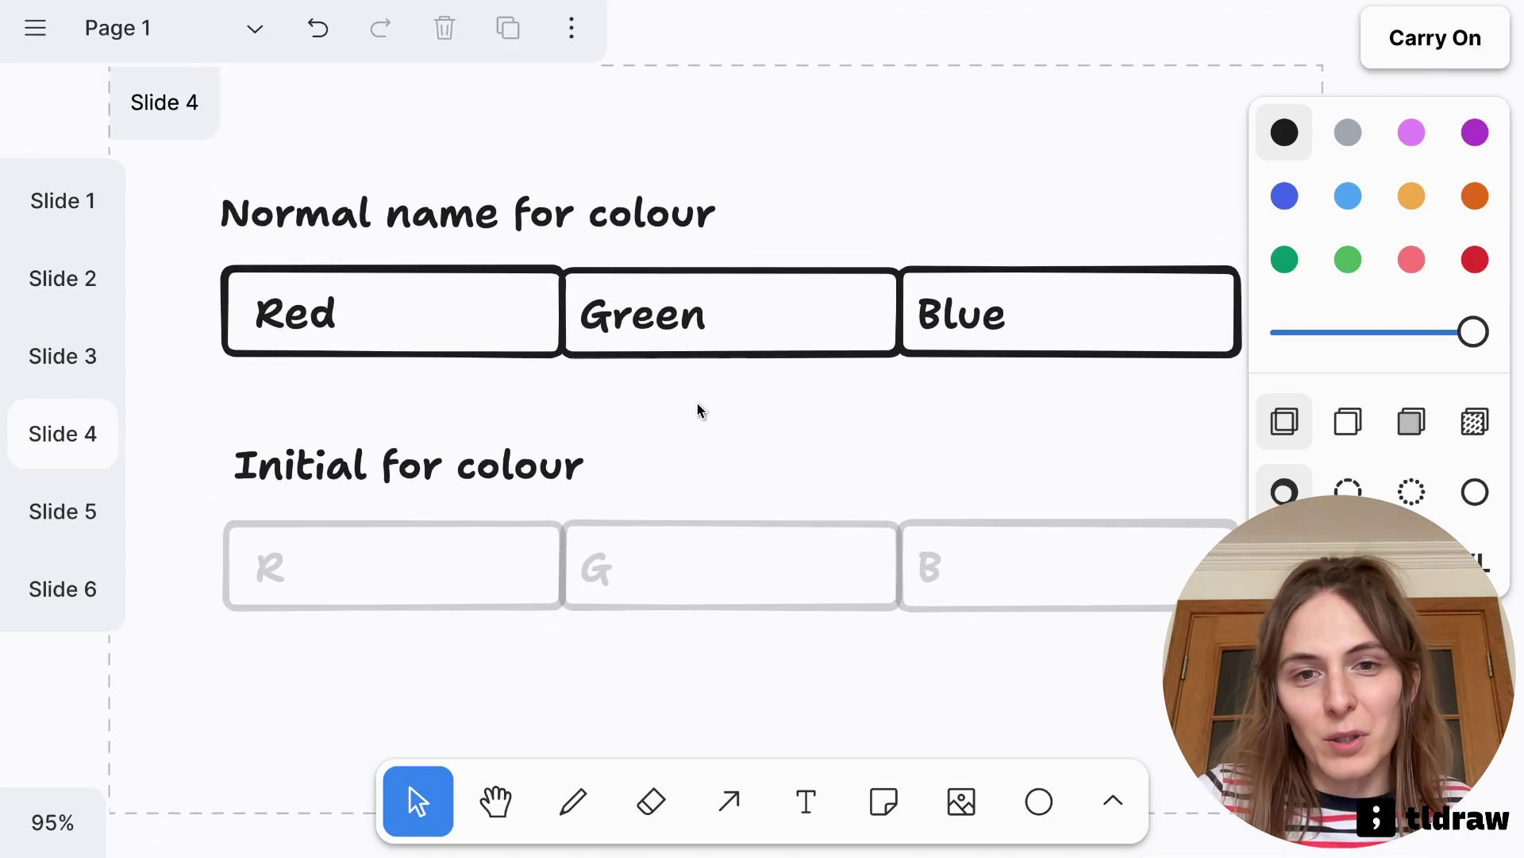
key(Right)
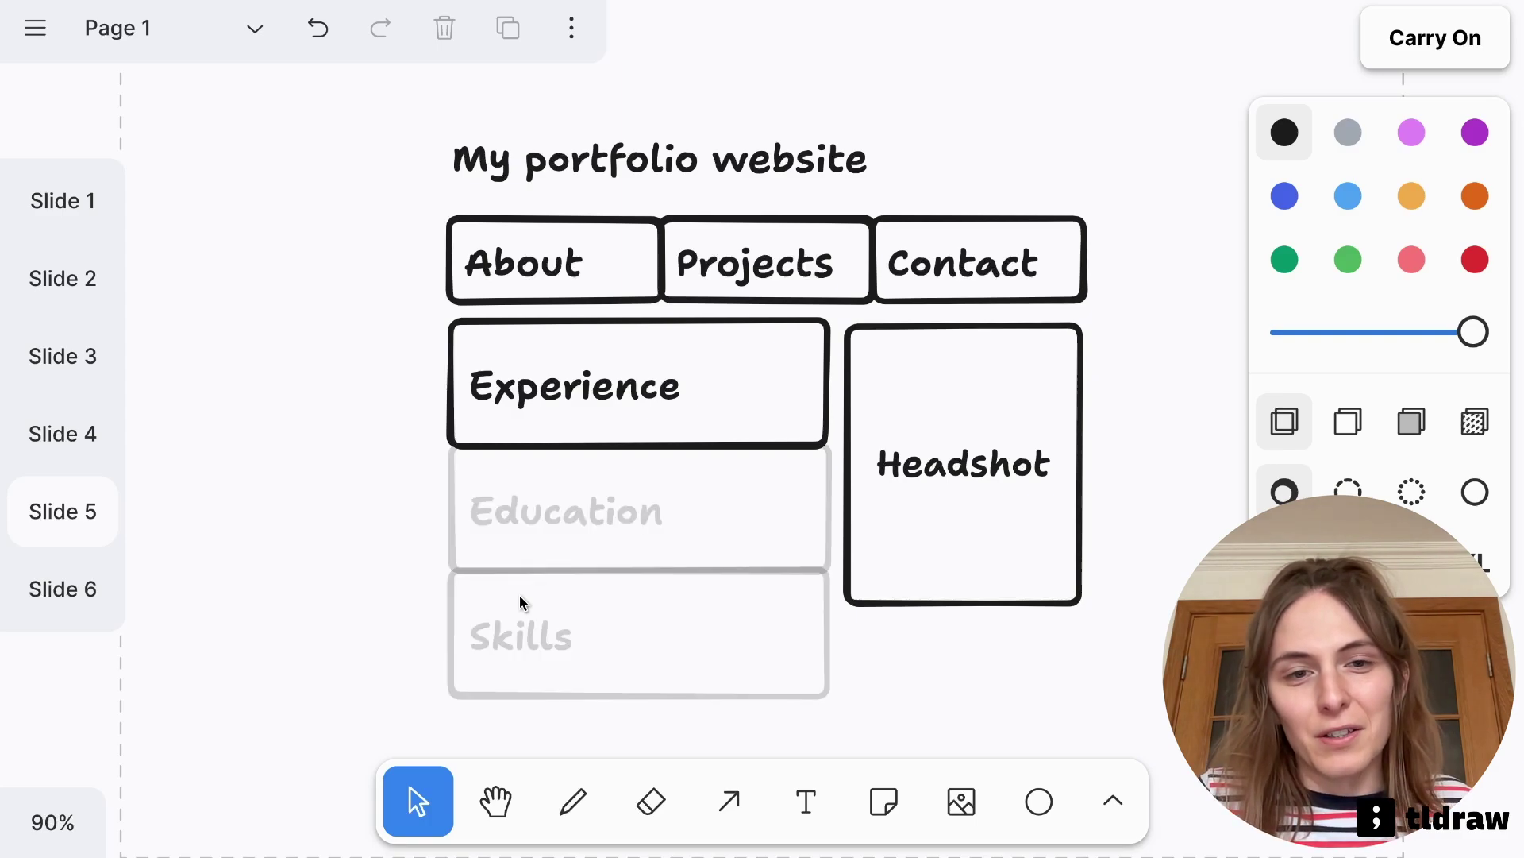
Make the Experience box taller to get fresh suggestions inside it
click(664, 444)
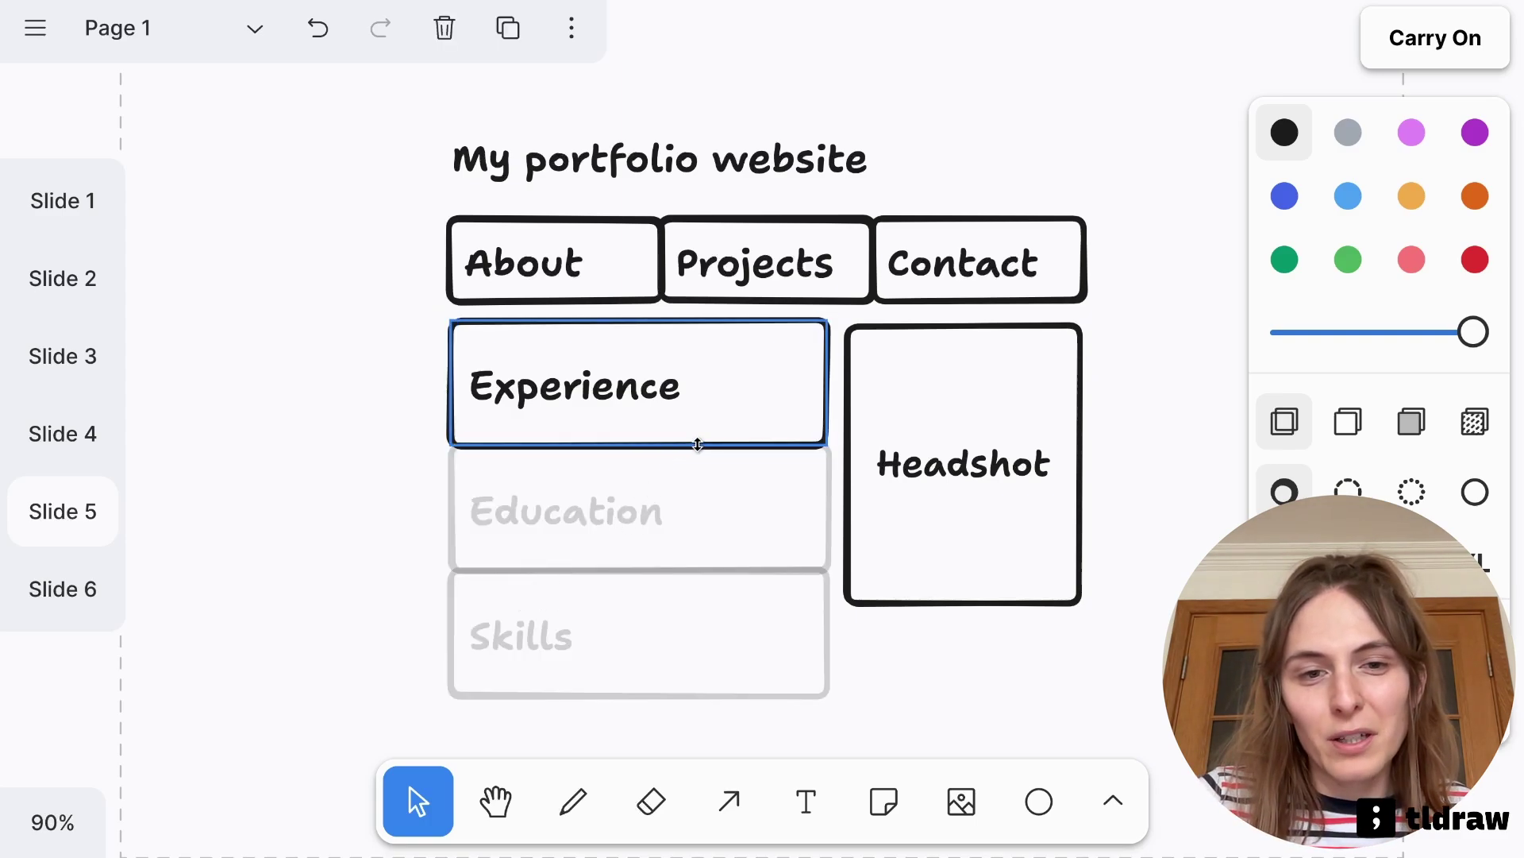
drag(698, 444, 684, 690)
click(324, 520)
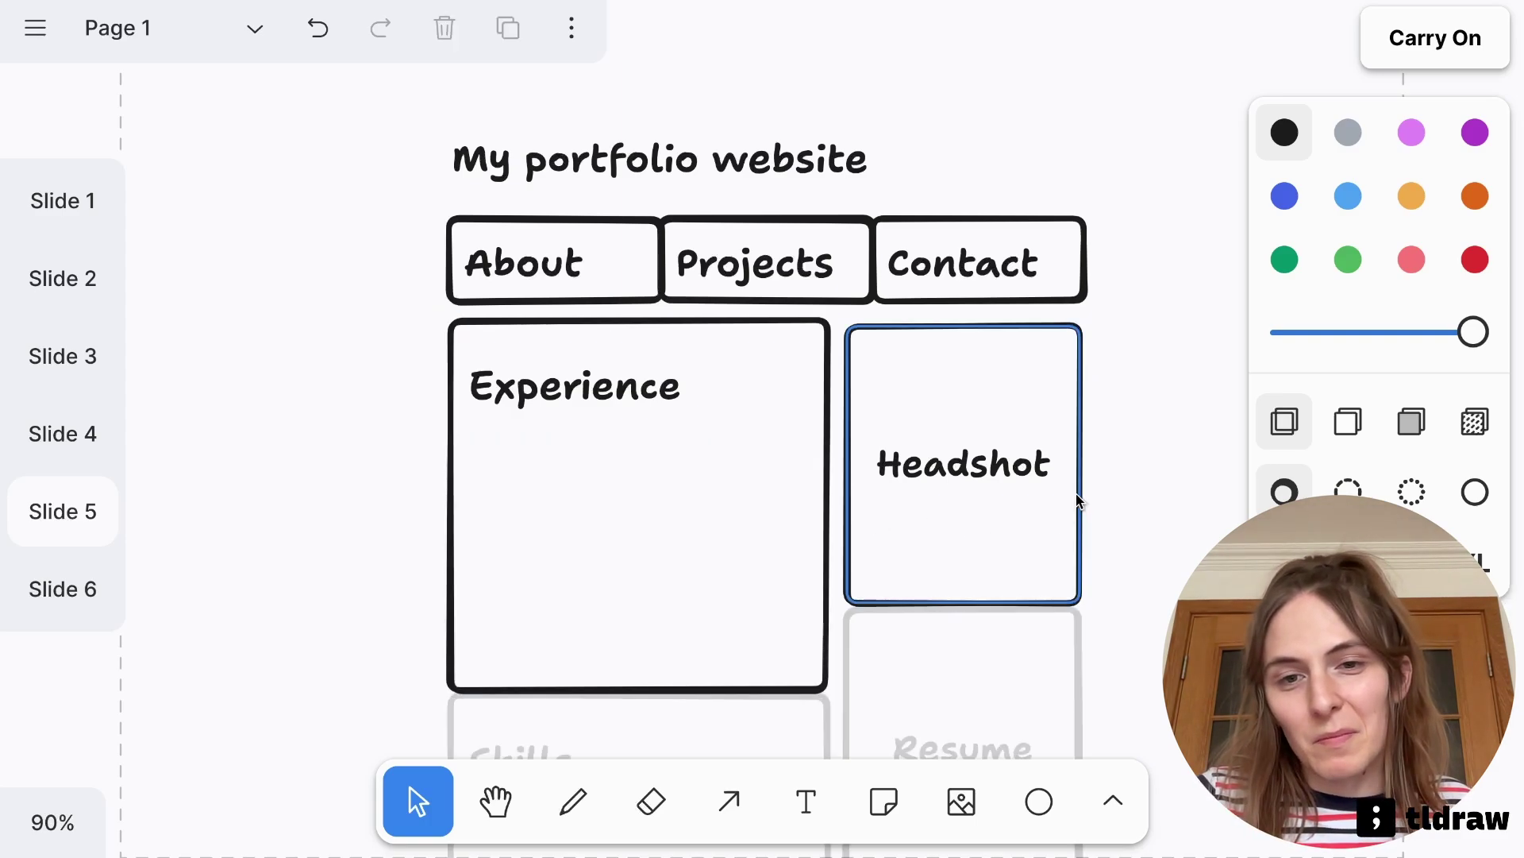
click(825, 687)
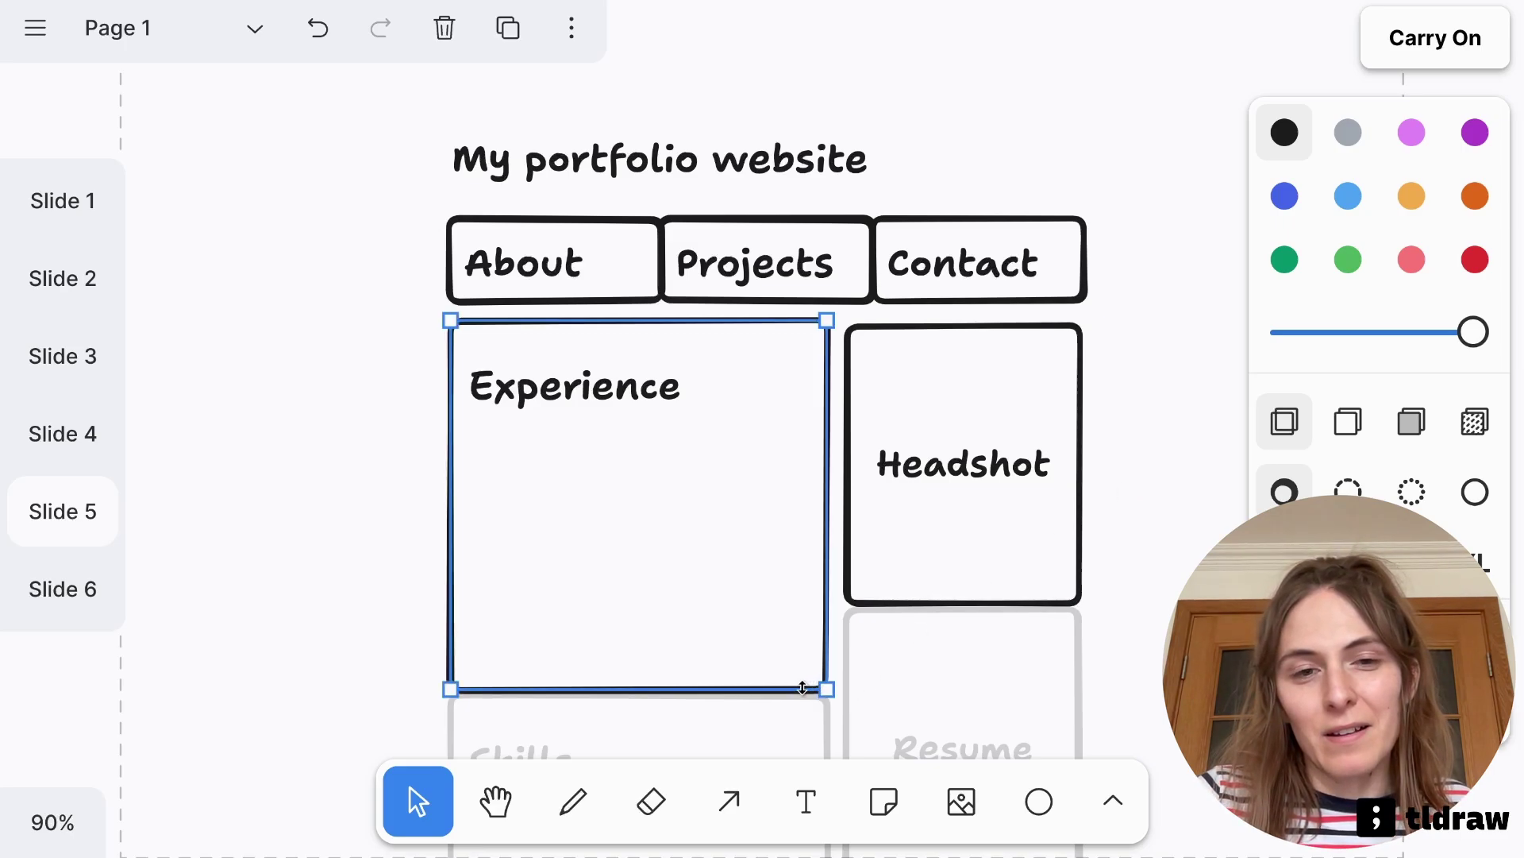
scroll(871, 517, down, 5)
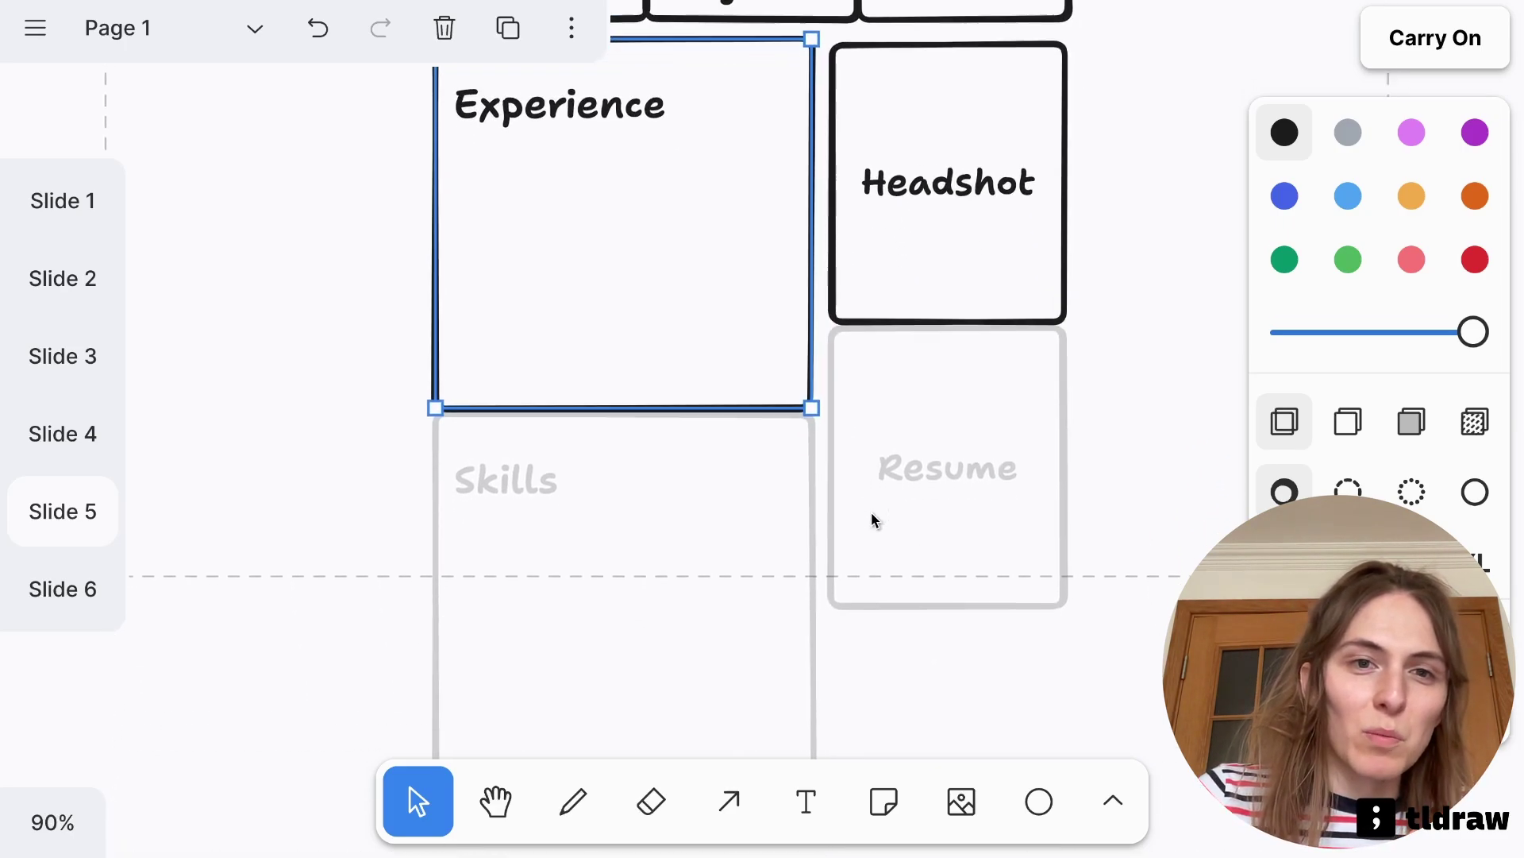
scroll(872, 517, up, 3)
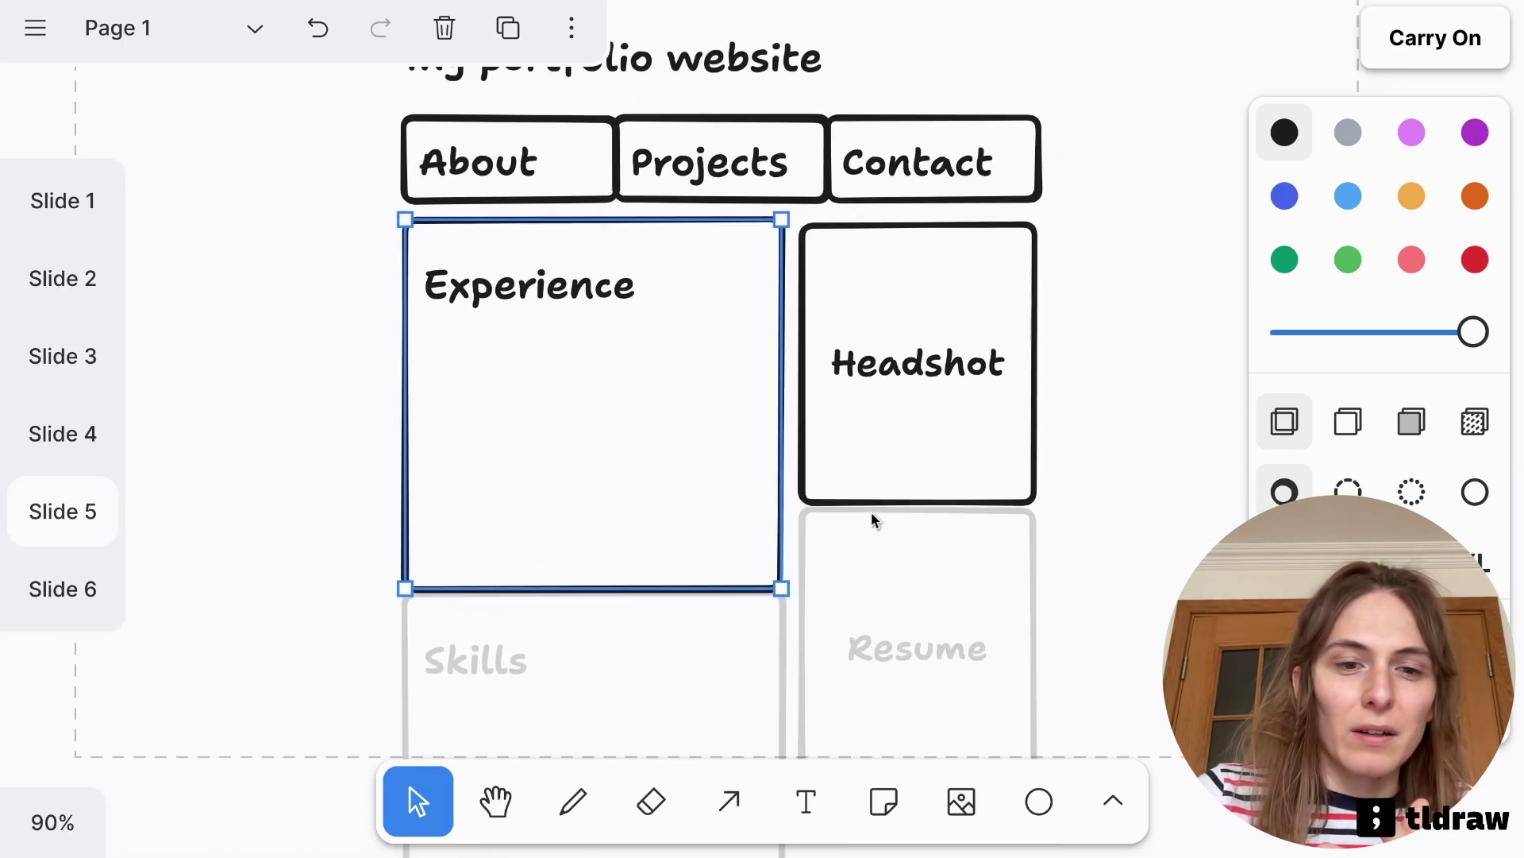
scroll(870, 512, down, 3)
click(1075, 526)
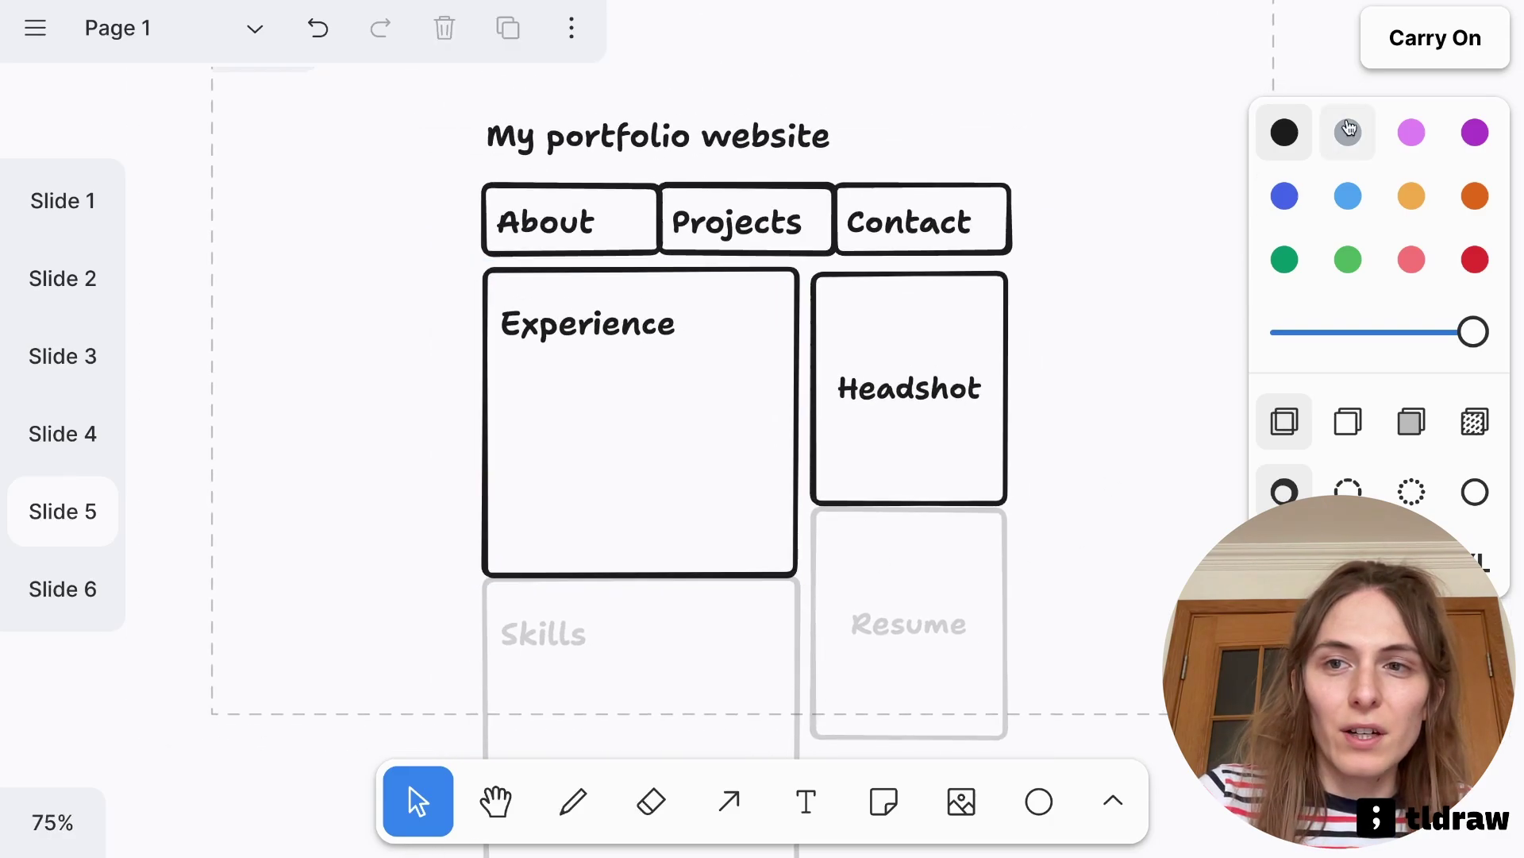
Turn off rectangle suggestions in the autocomplete options
click(1421, 38)
click(1386, 188)
click(1109, 265)
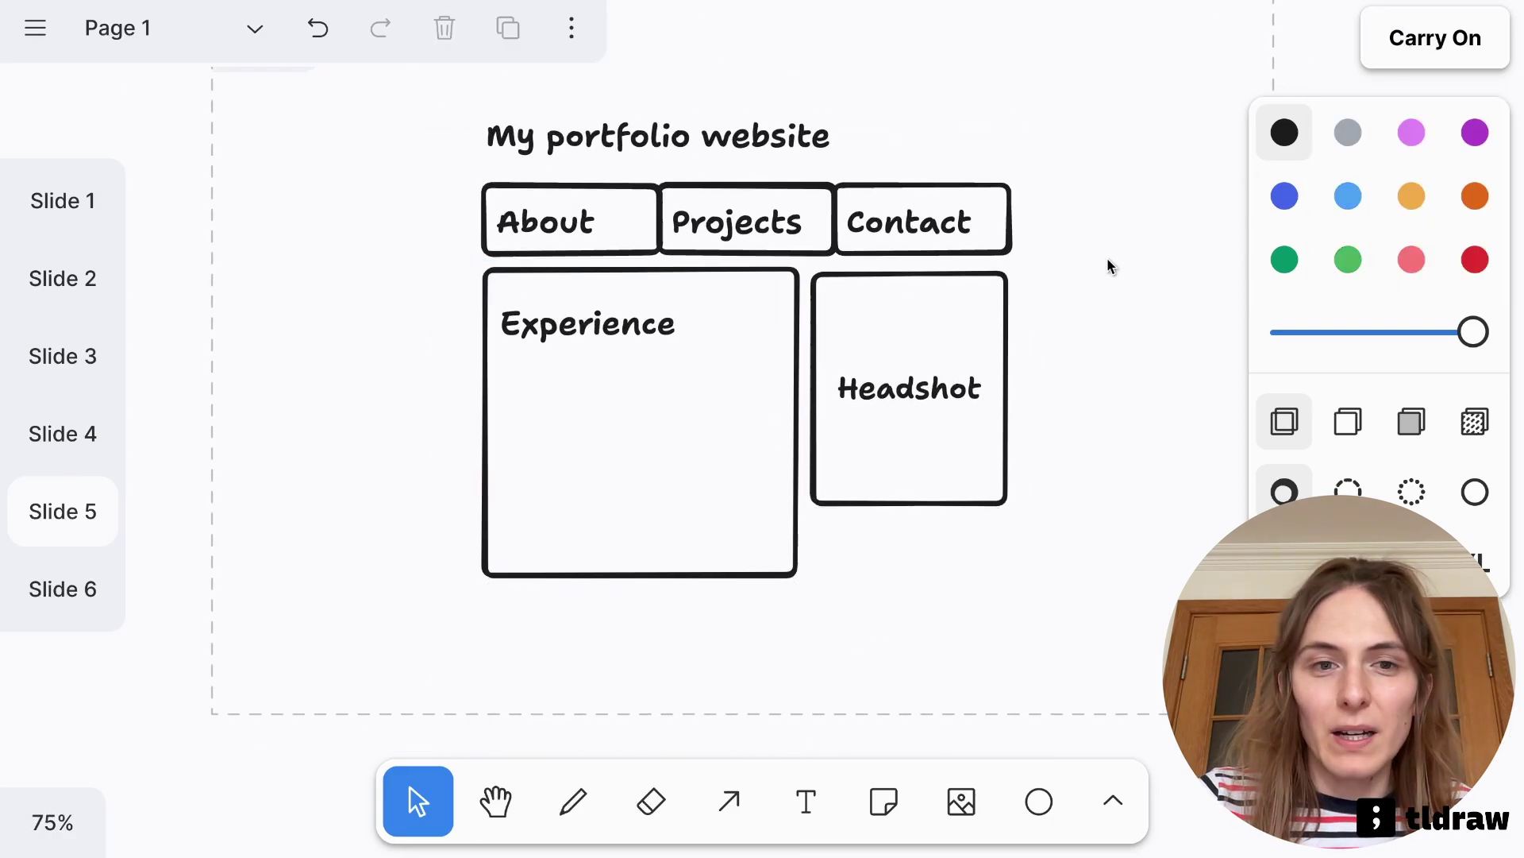
scroll(613, 432, up, 5)
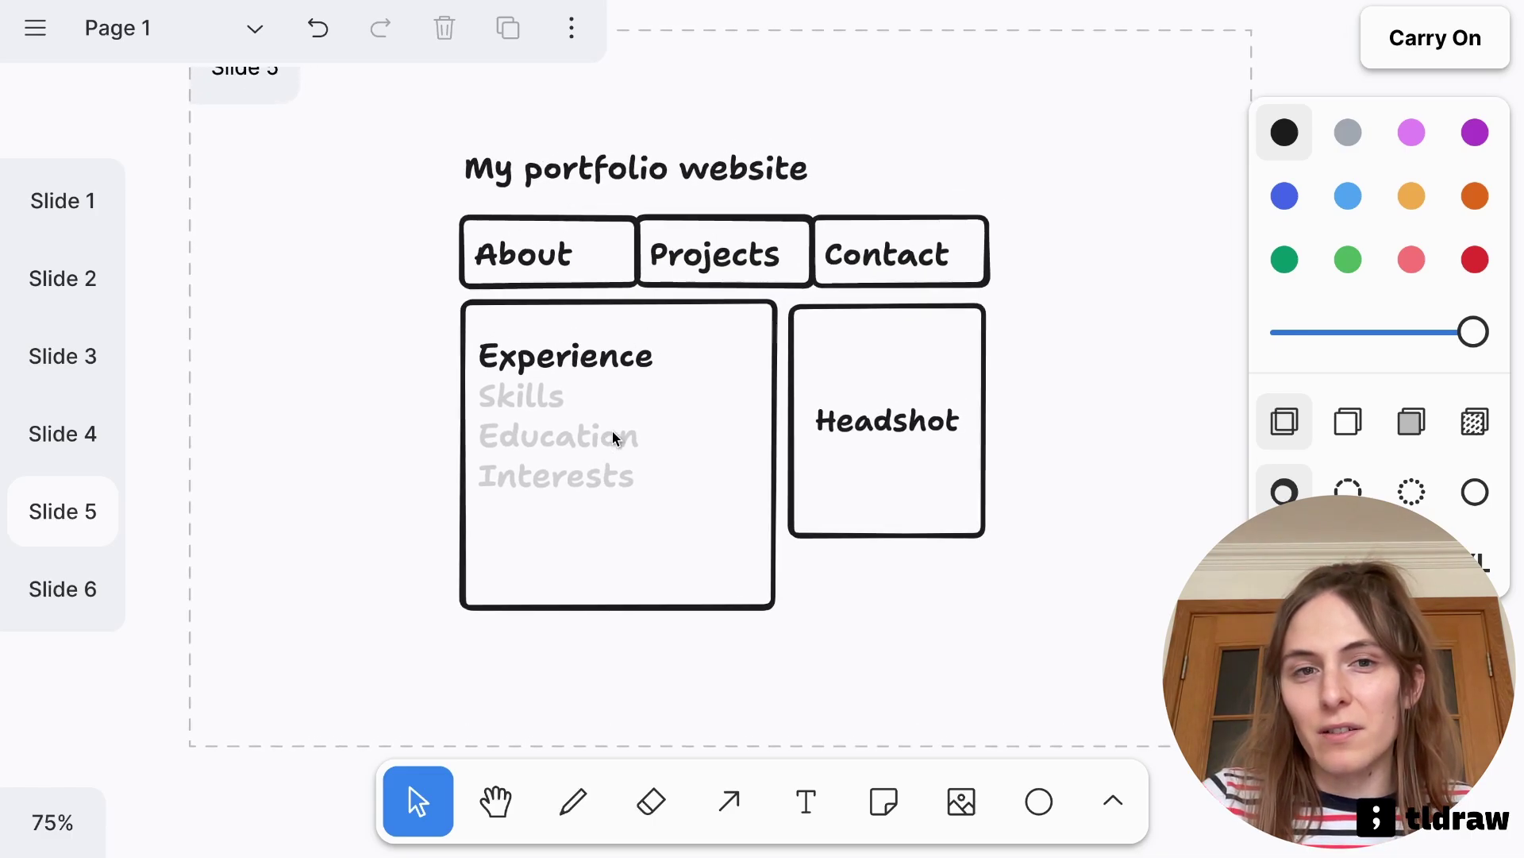
scroll(613, 436, up, 2)
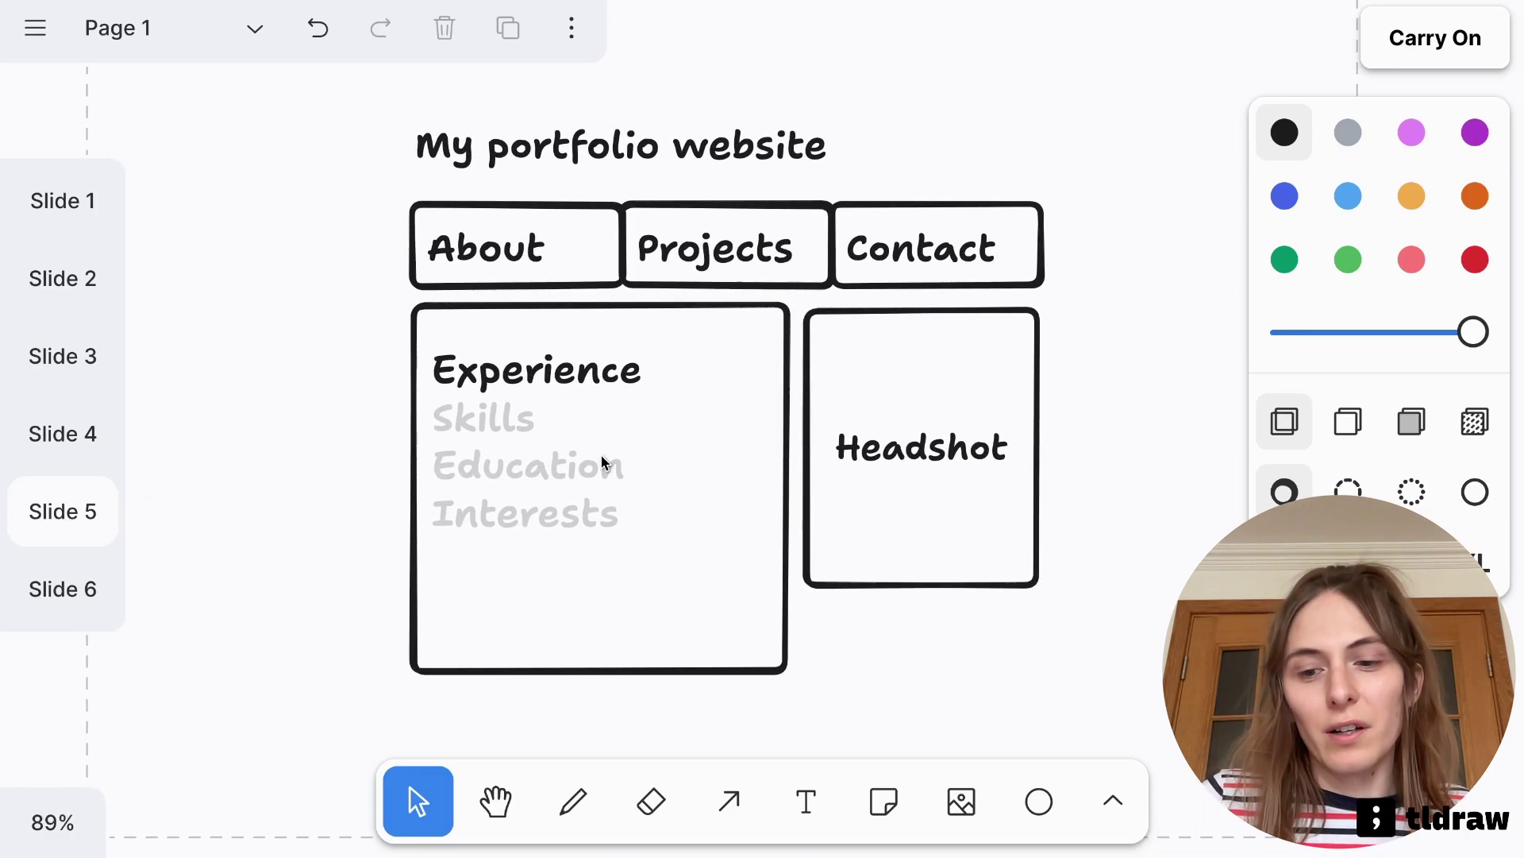
On the Drawing title slide, draw a circle above the title
key(Right)
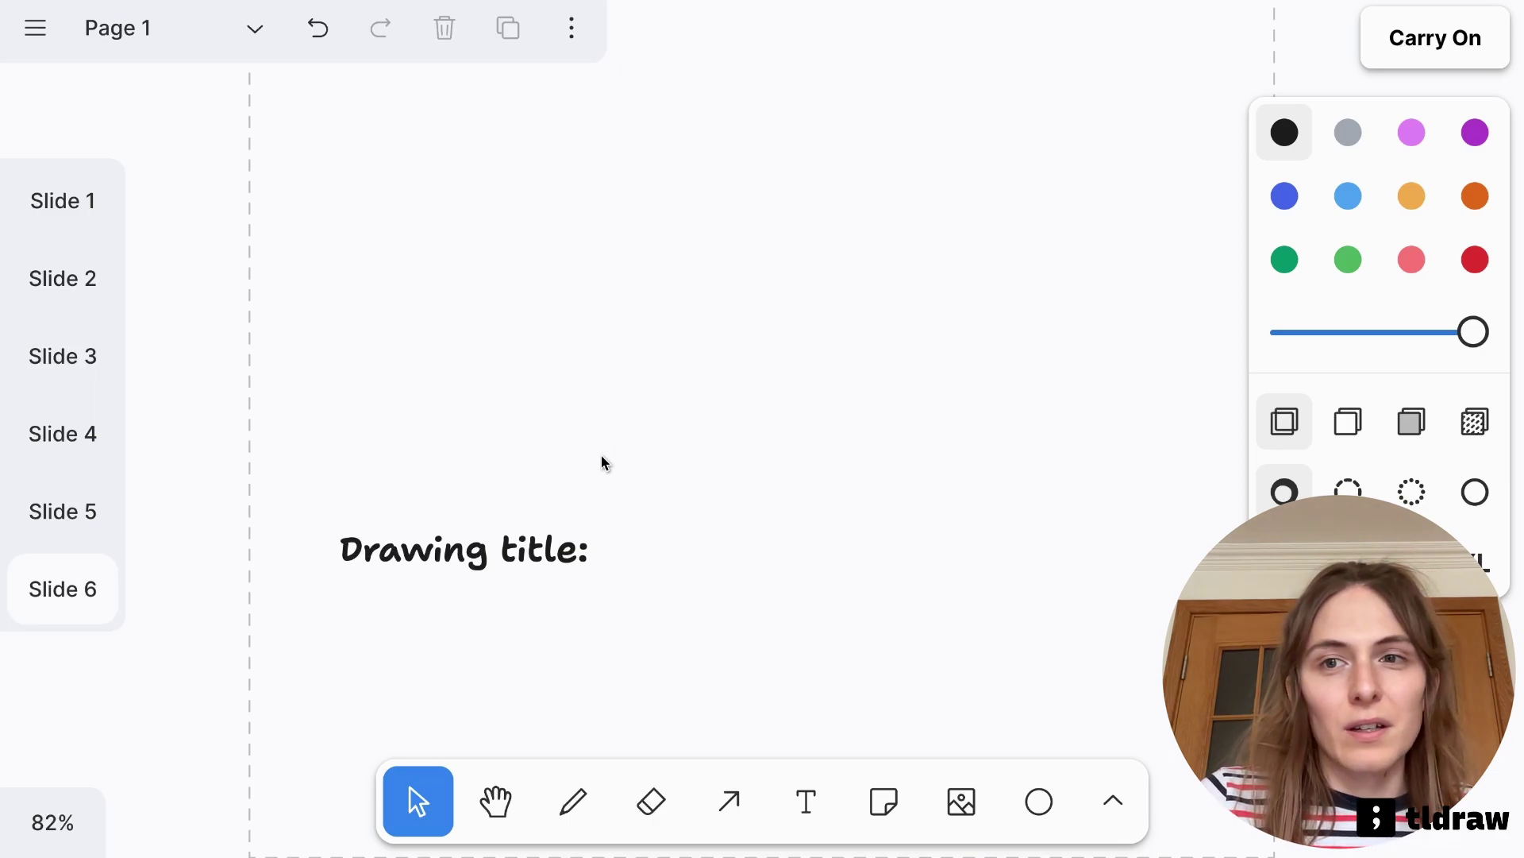
click(1381, 55)
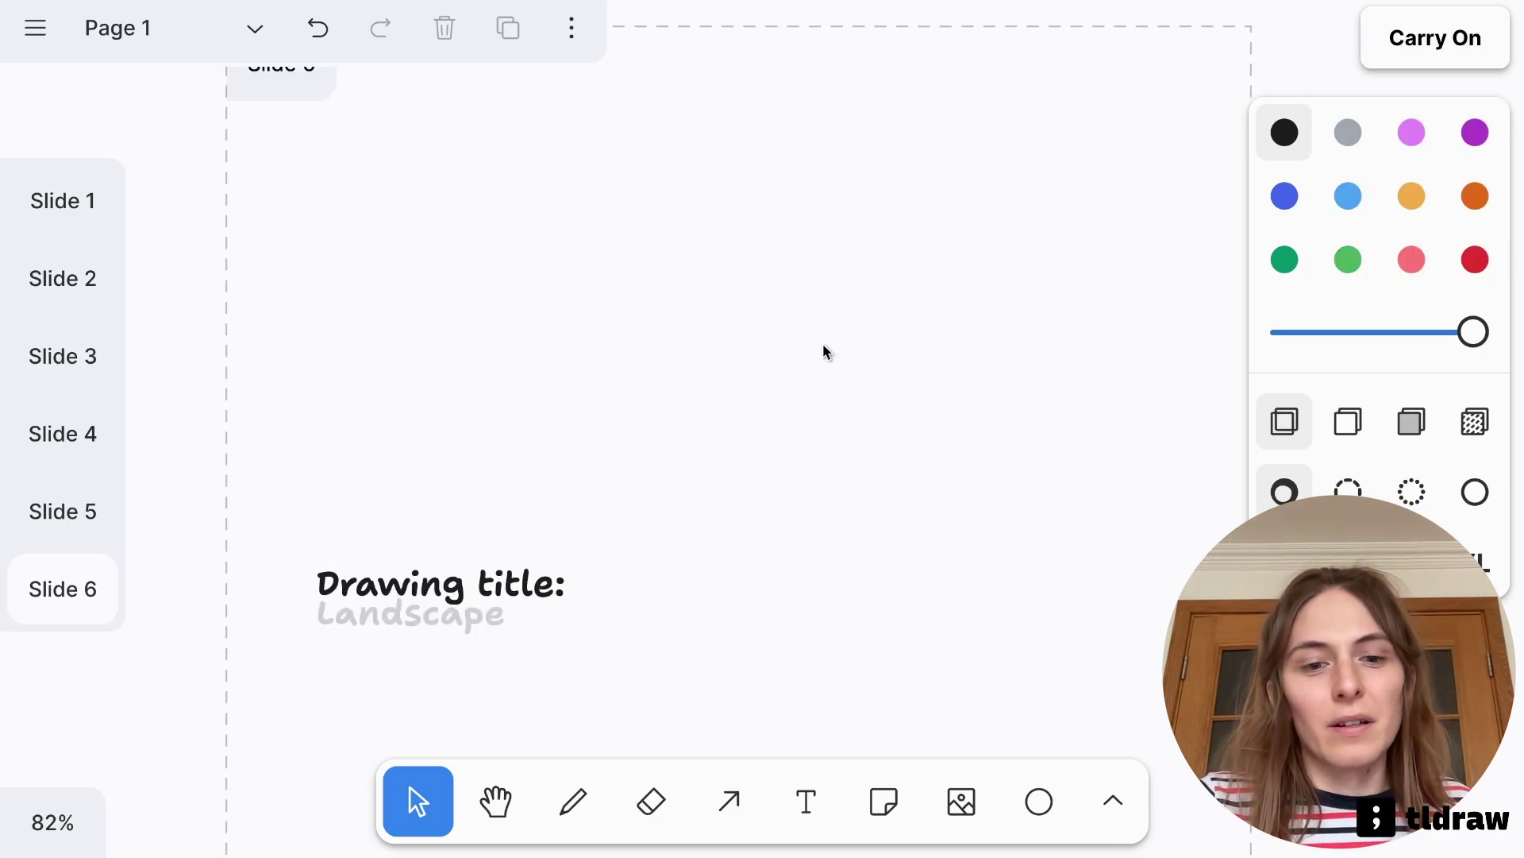
key(o)
drag(619, 247, 898, 432)
drag(768, 431, 769, 381)
click(993, 355)
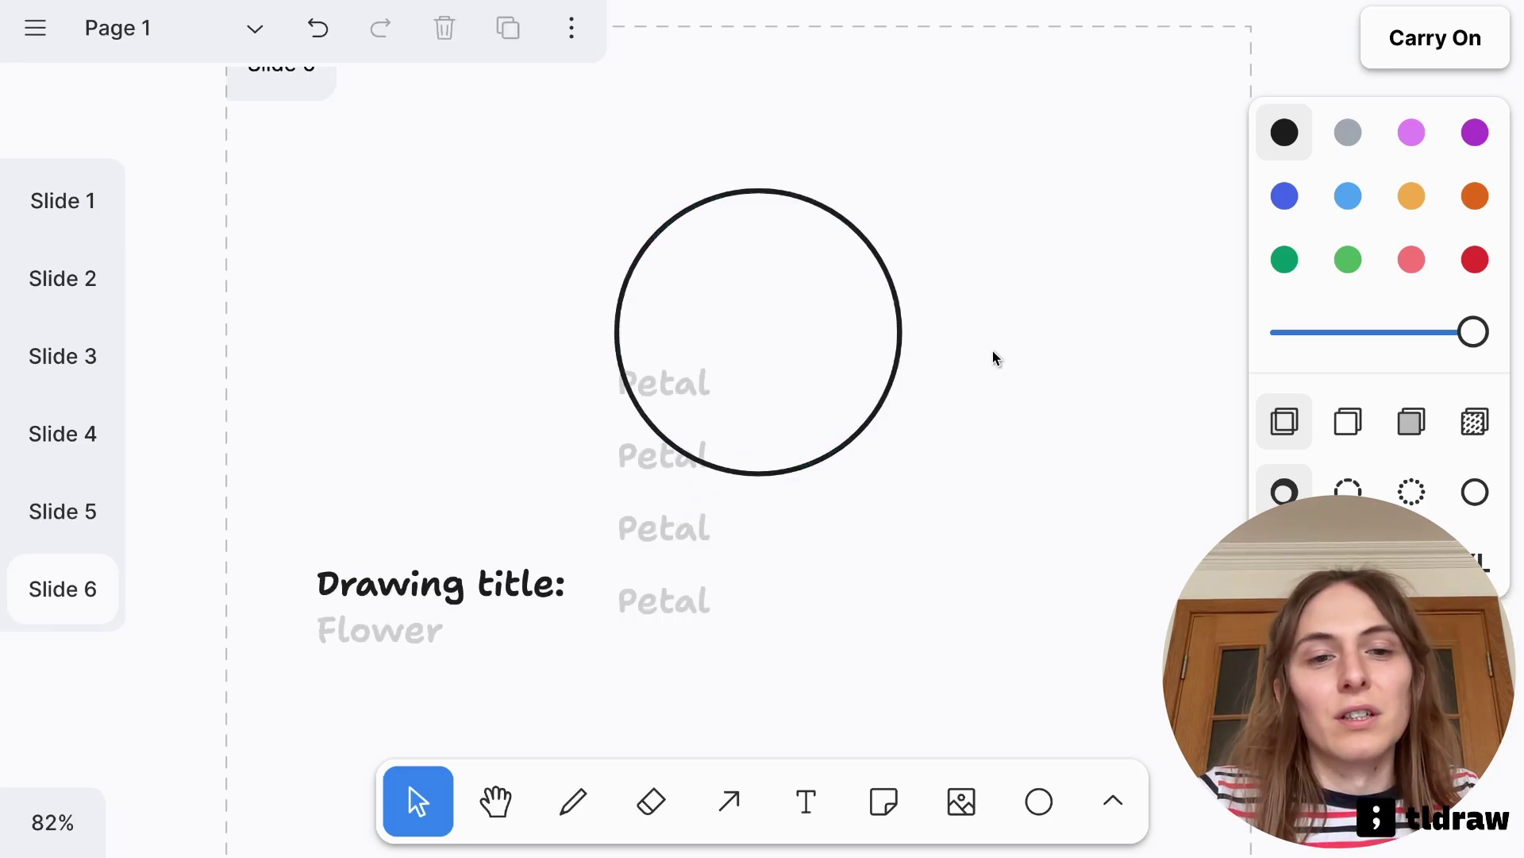
Draw an eye and a smile inside the circle
key(d)
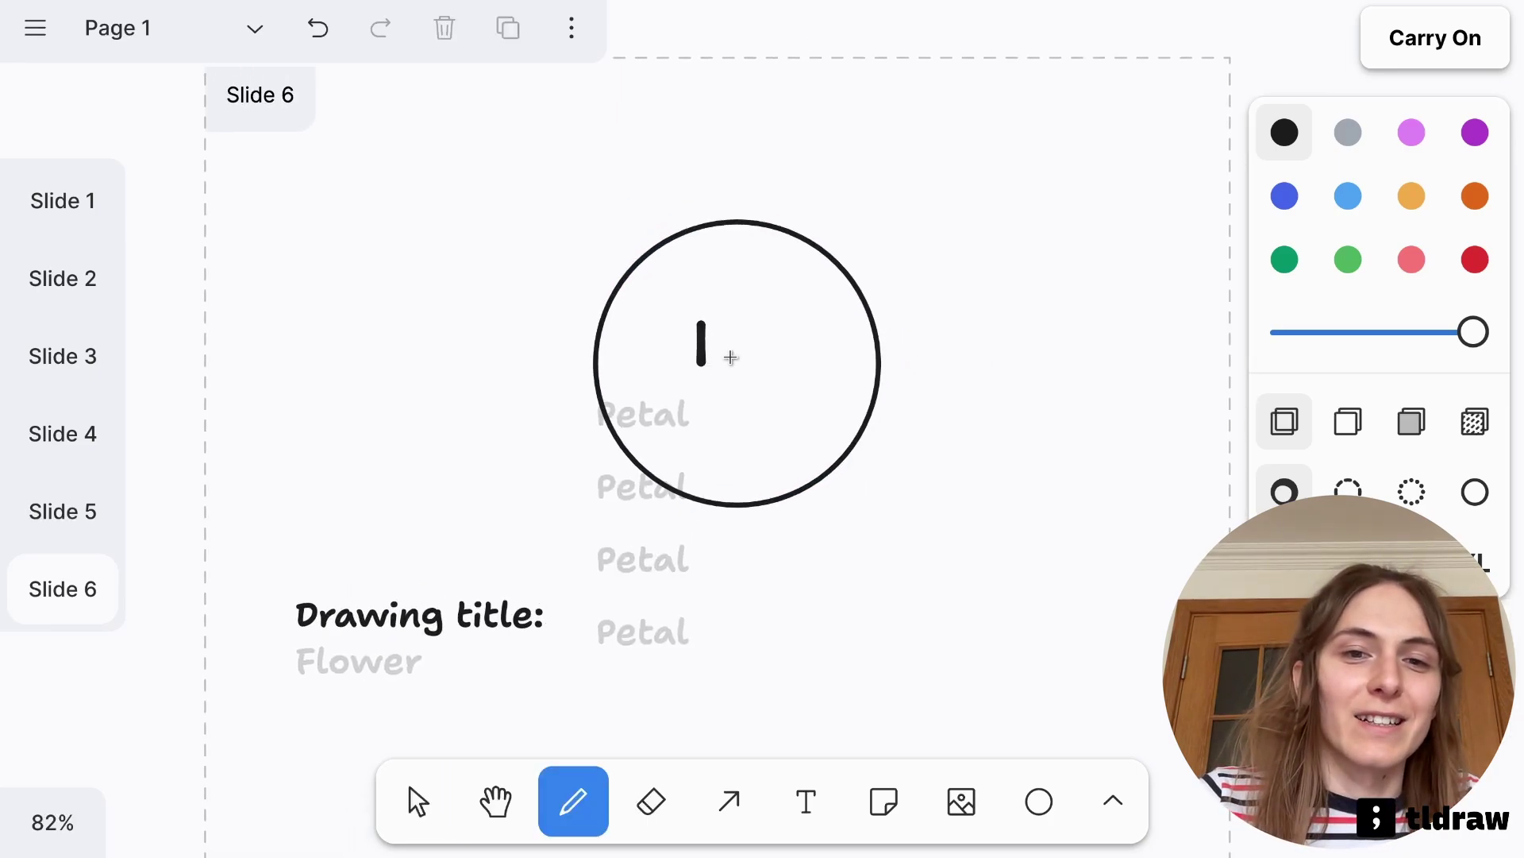
drag(767, 355, 765, 361)
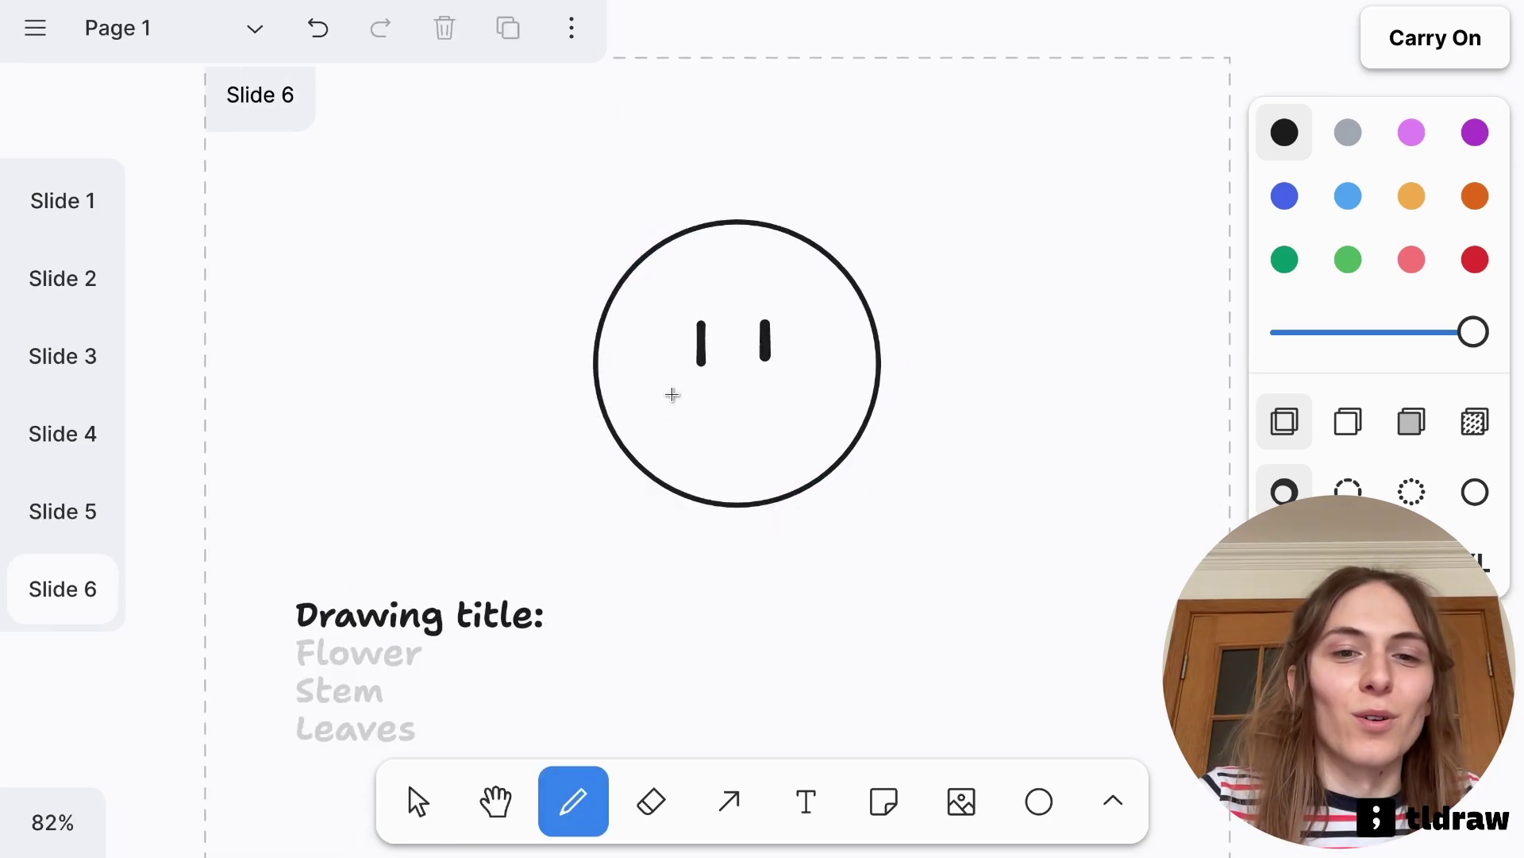
drag(717, 429, 796, 402)
key(v)
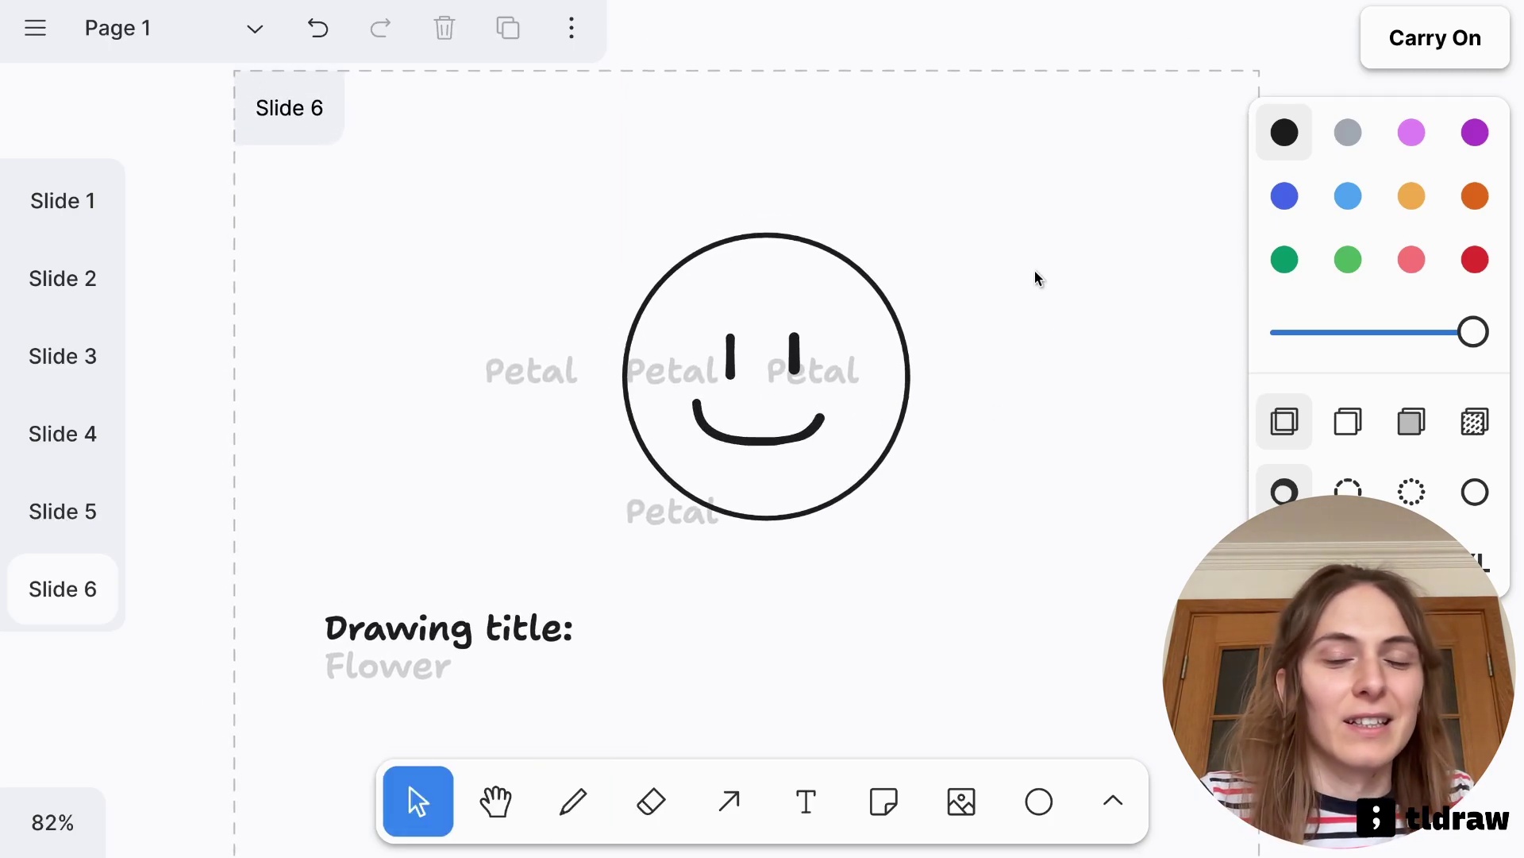
Switch autocomplete to Vision mode so it reads the drawing
click(1421, 38)
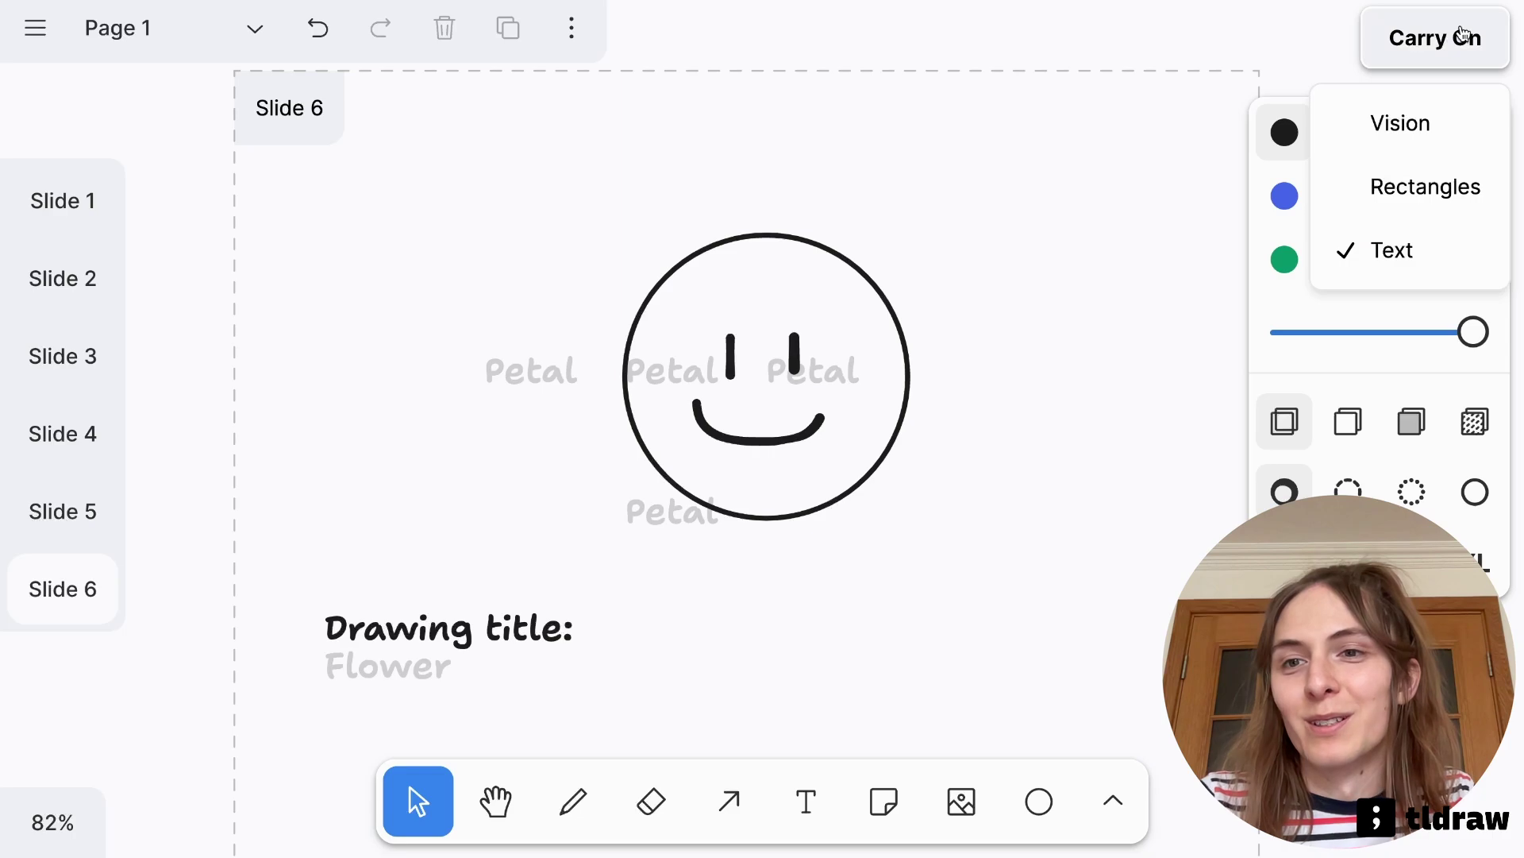
click(1370, 141)
click(1027, 219)
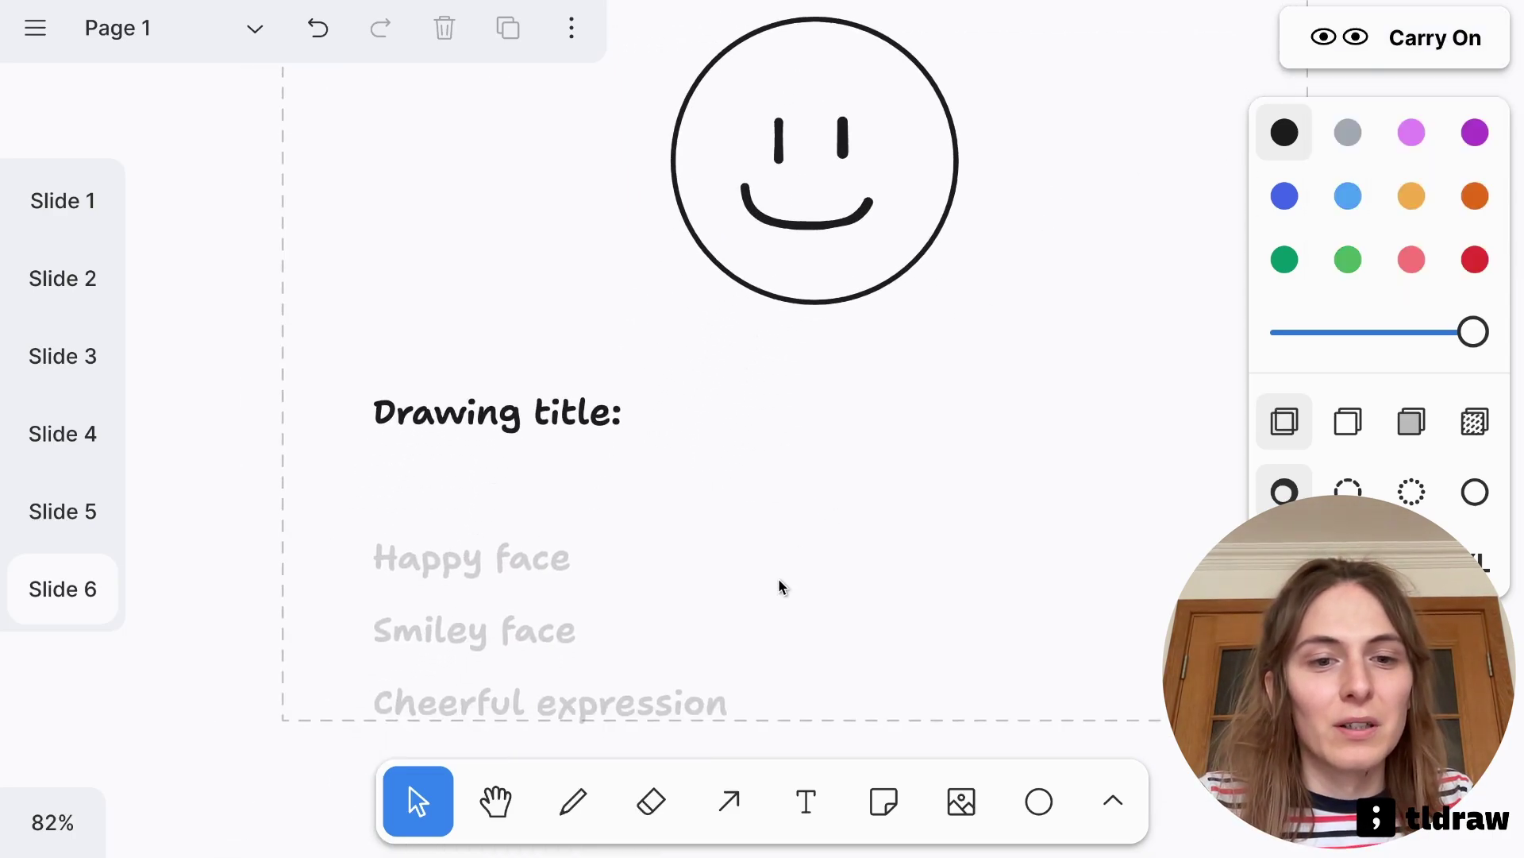
Remove the Smiley face, Cheerful expression and Happy face suggestions
key(e)
click(481, 667)
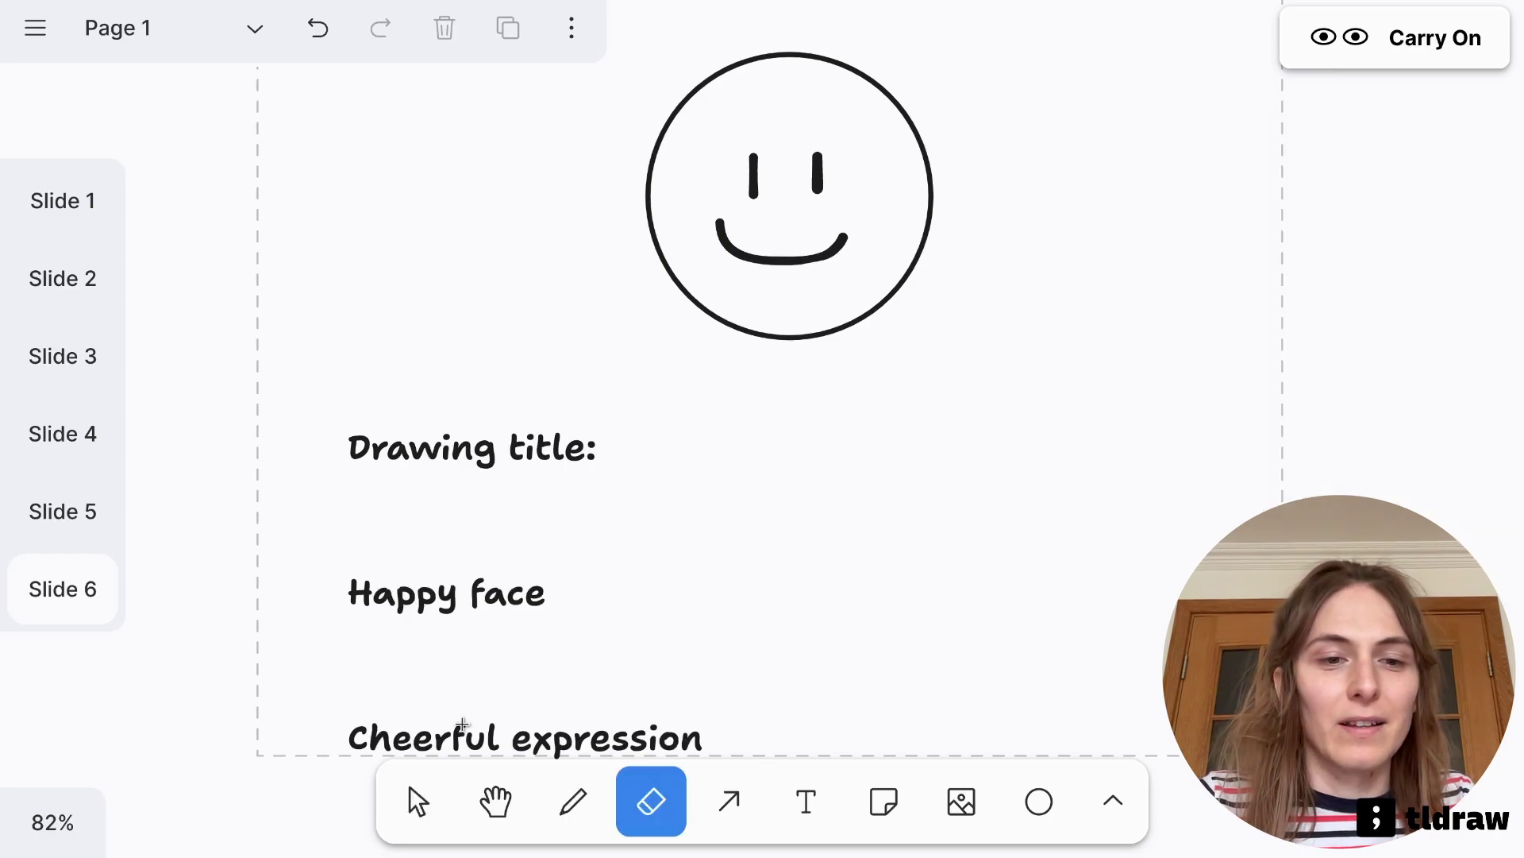
click(461, 725)
key(v)
click(480, 598)
drag(480, 598, 535, 537)
key(Delete)
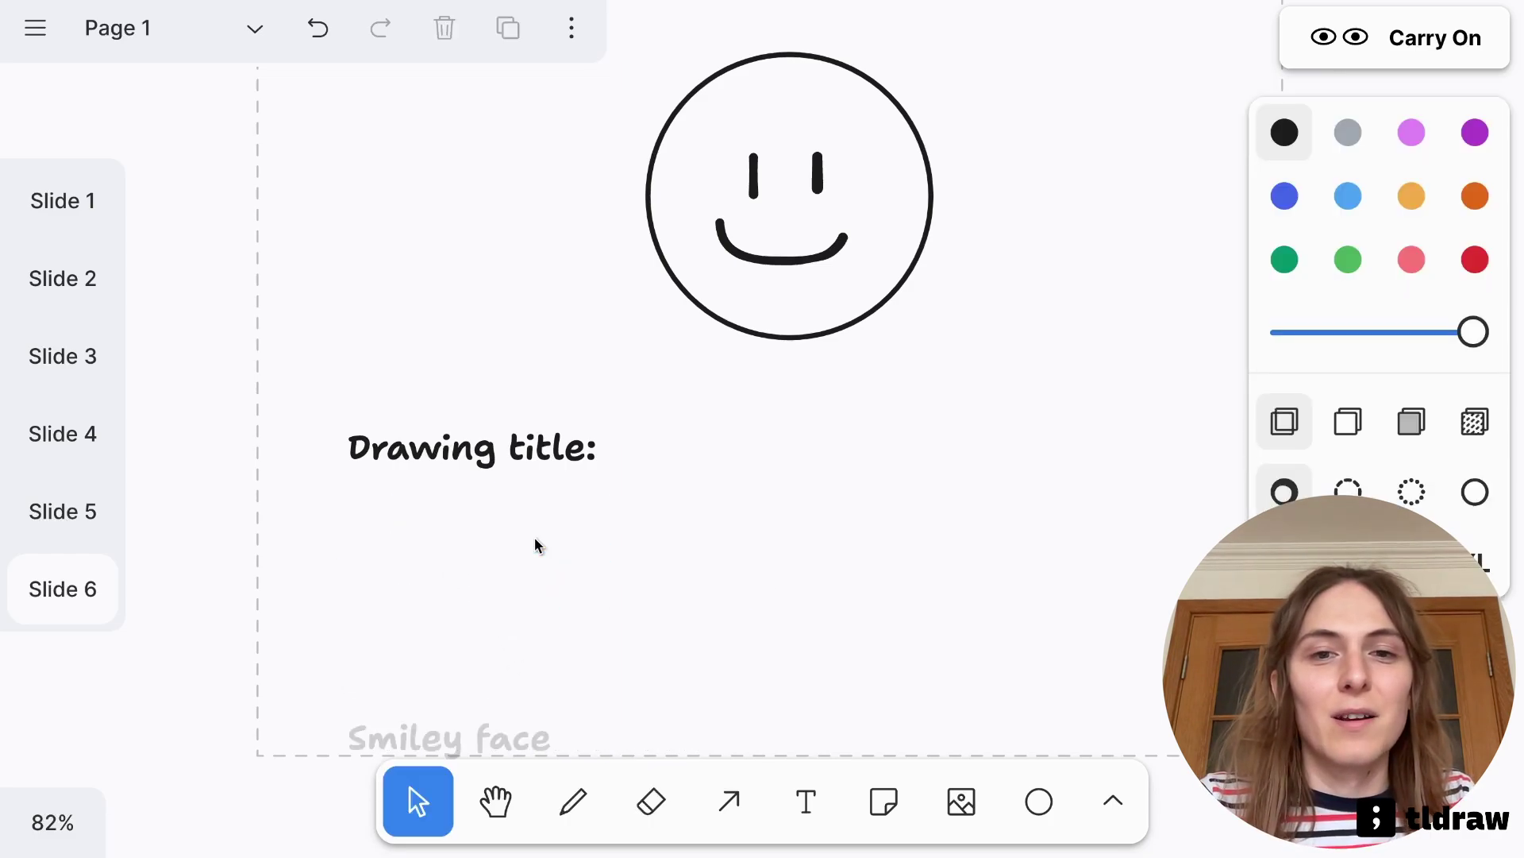
Replace the smiling mouth with a freehand frown
click(783, 321)
key(Delete)
key(d)
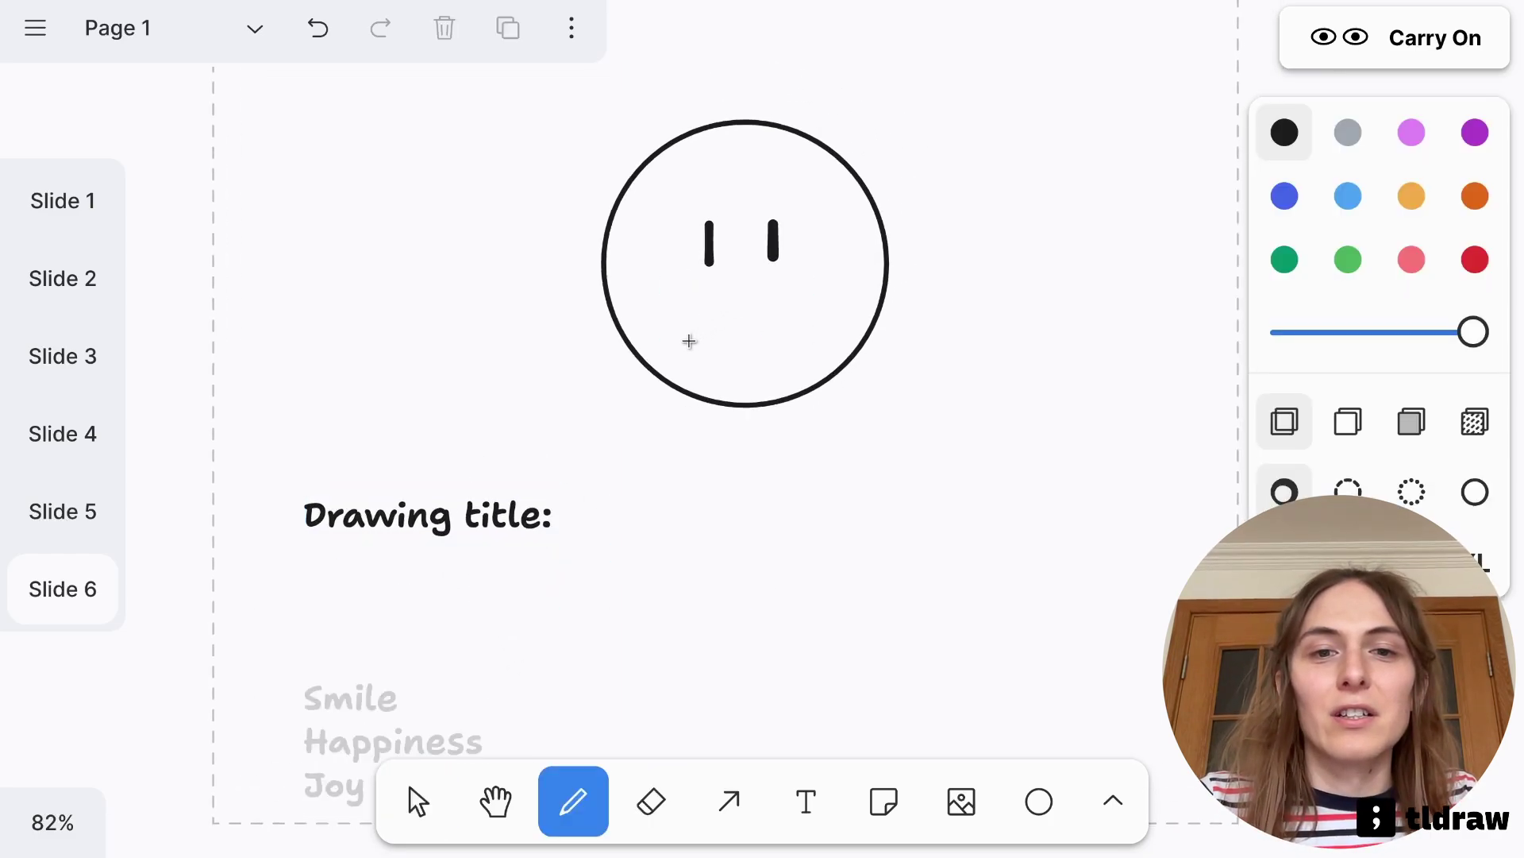
mouse_move(689, 341)
mouse_down()
mouse_move(782, 337)
mouse_move(797, 356)
mouse_up()
key(v)
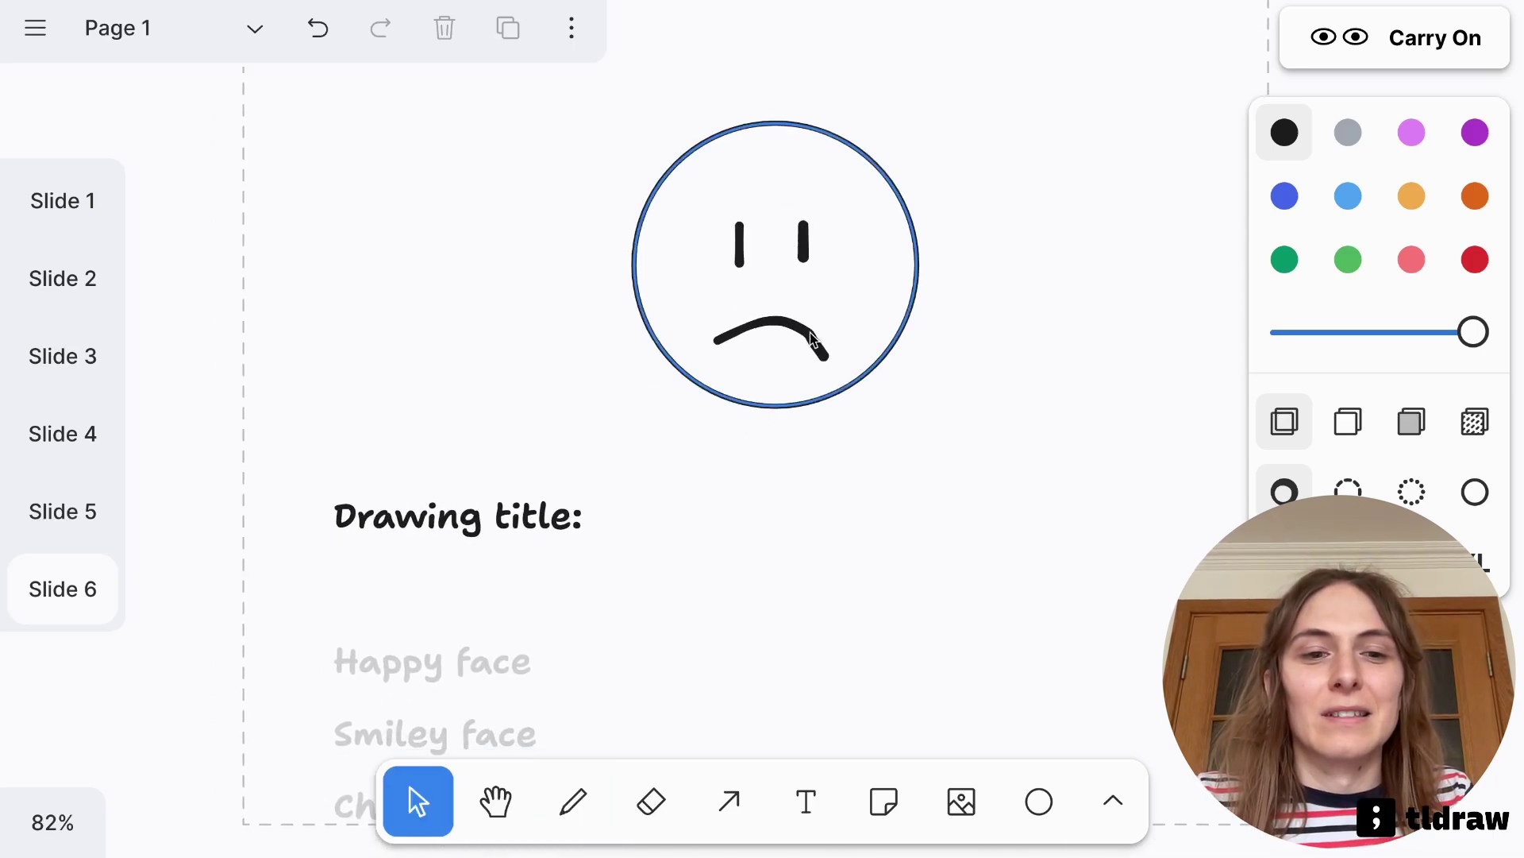
click(789, 331)
key(Delete)
key(ctrl+z)
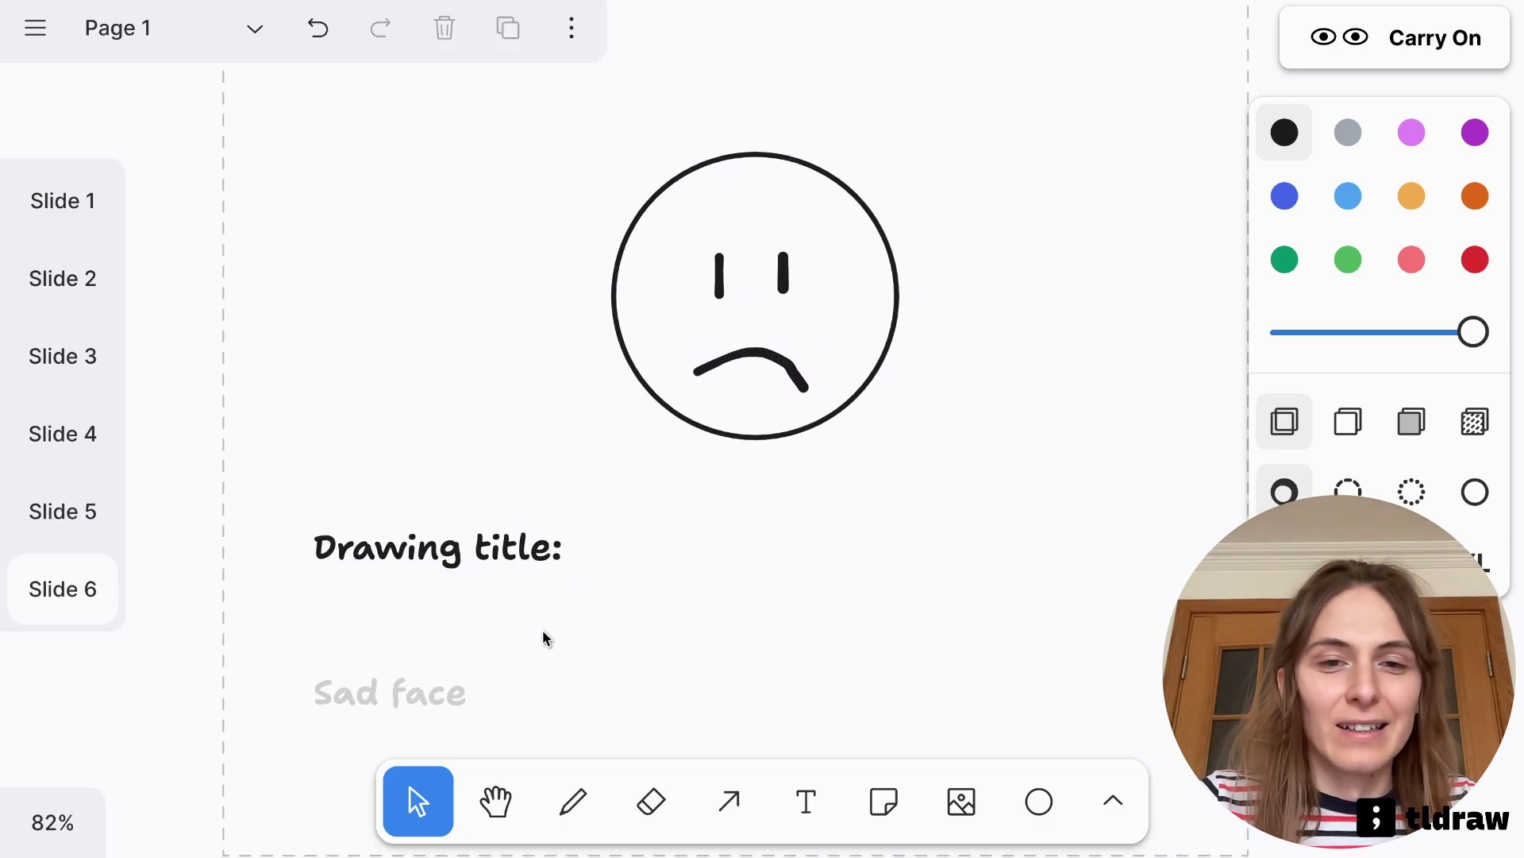
Place 'Sad face' under Drawing title: and copy the label as a Critic's rating heading
click(421, 692)
drag(421, 693, 480, 613)
drag(465, 558, 453, 716)
double_click(457, 715)
key(ctrl+a)
text(Critic's d)
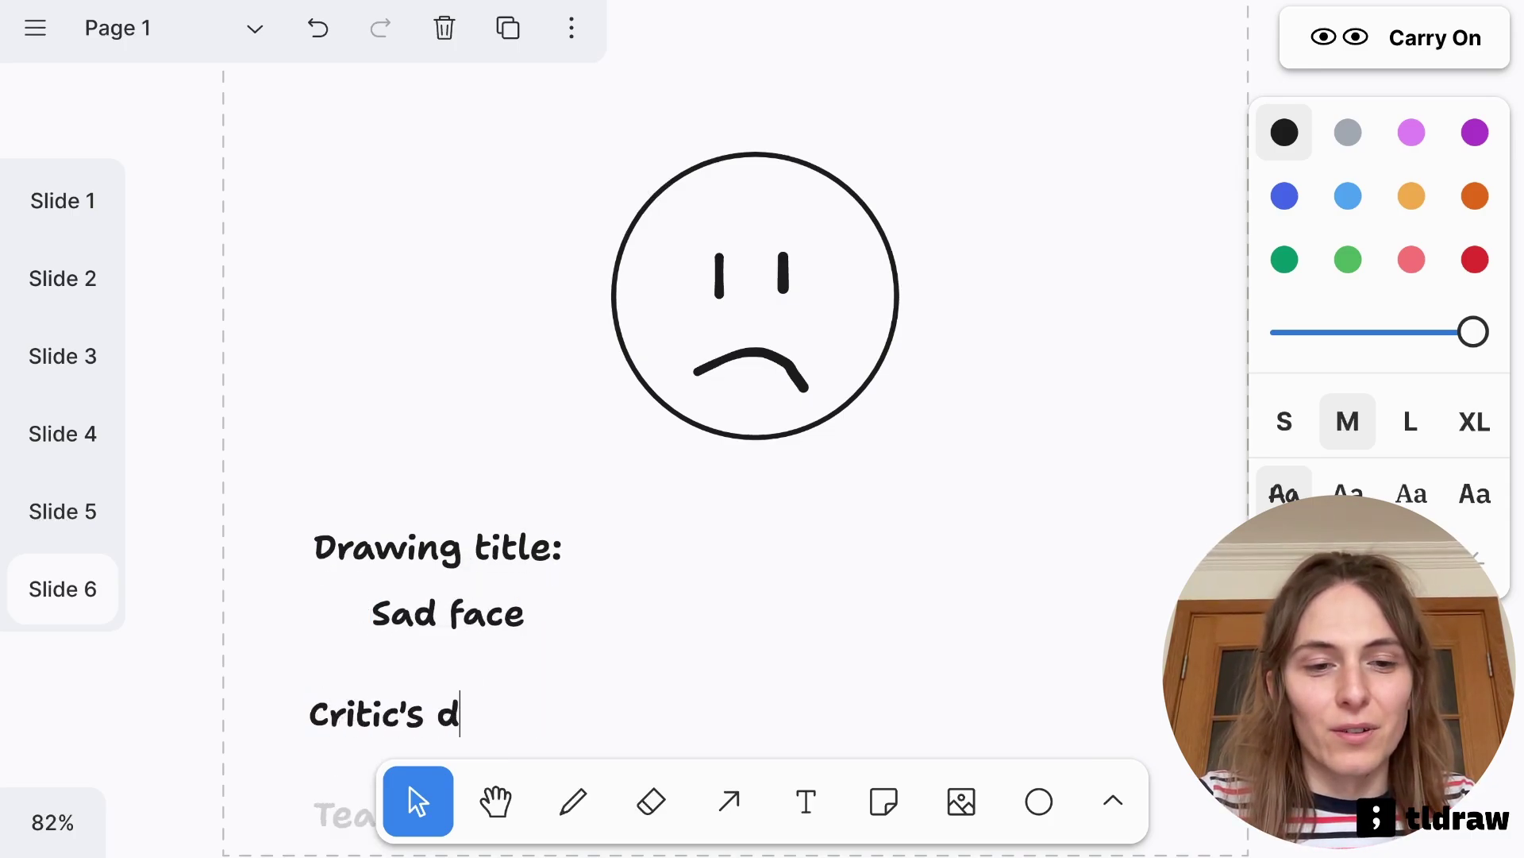
text(ating out of five:)
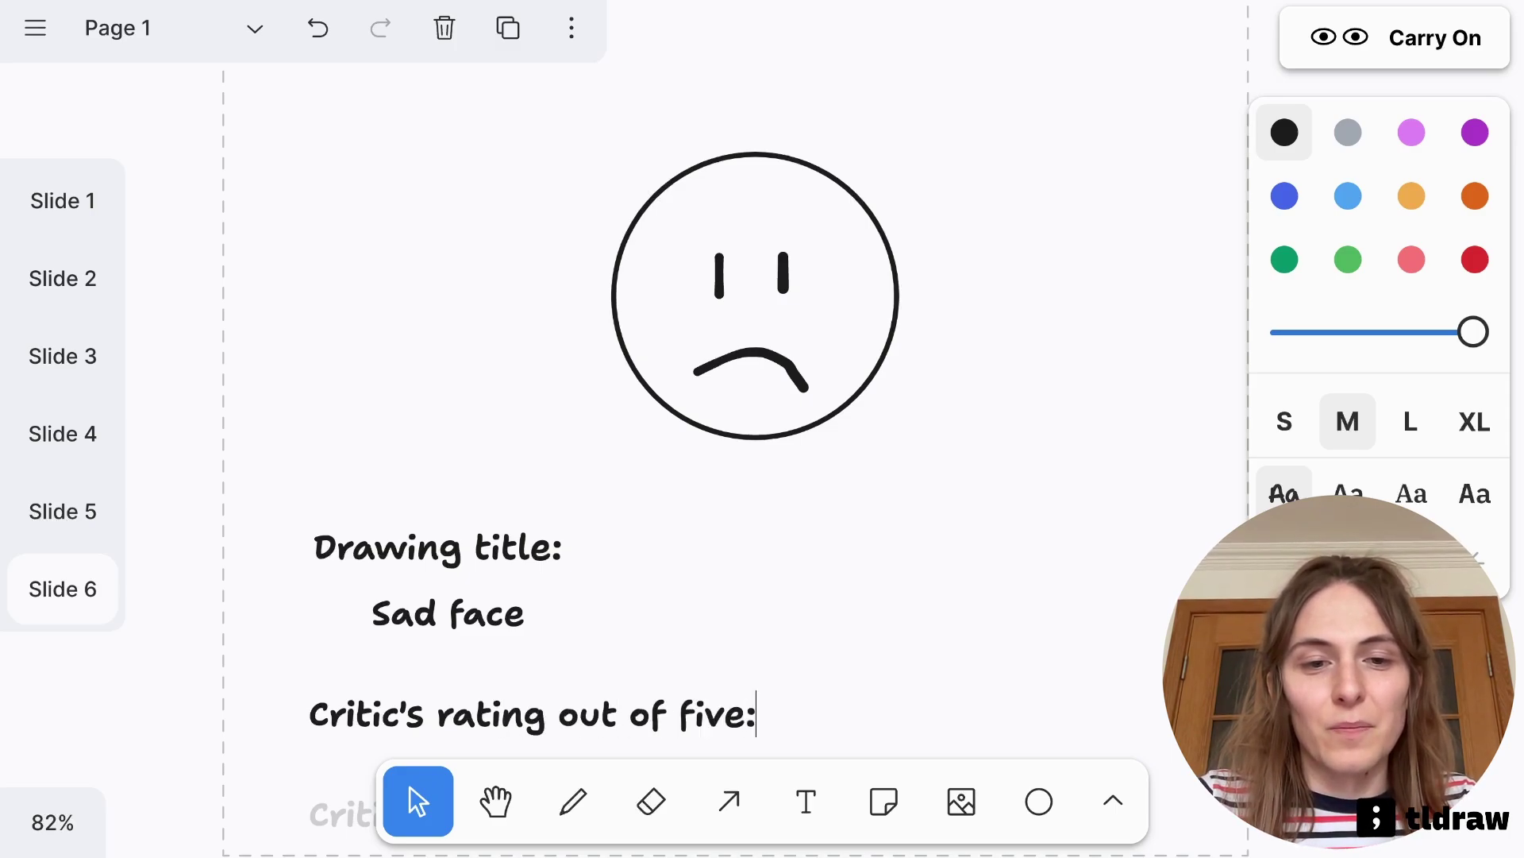
click(831, 559)
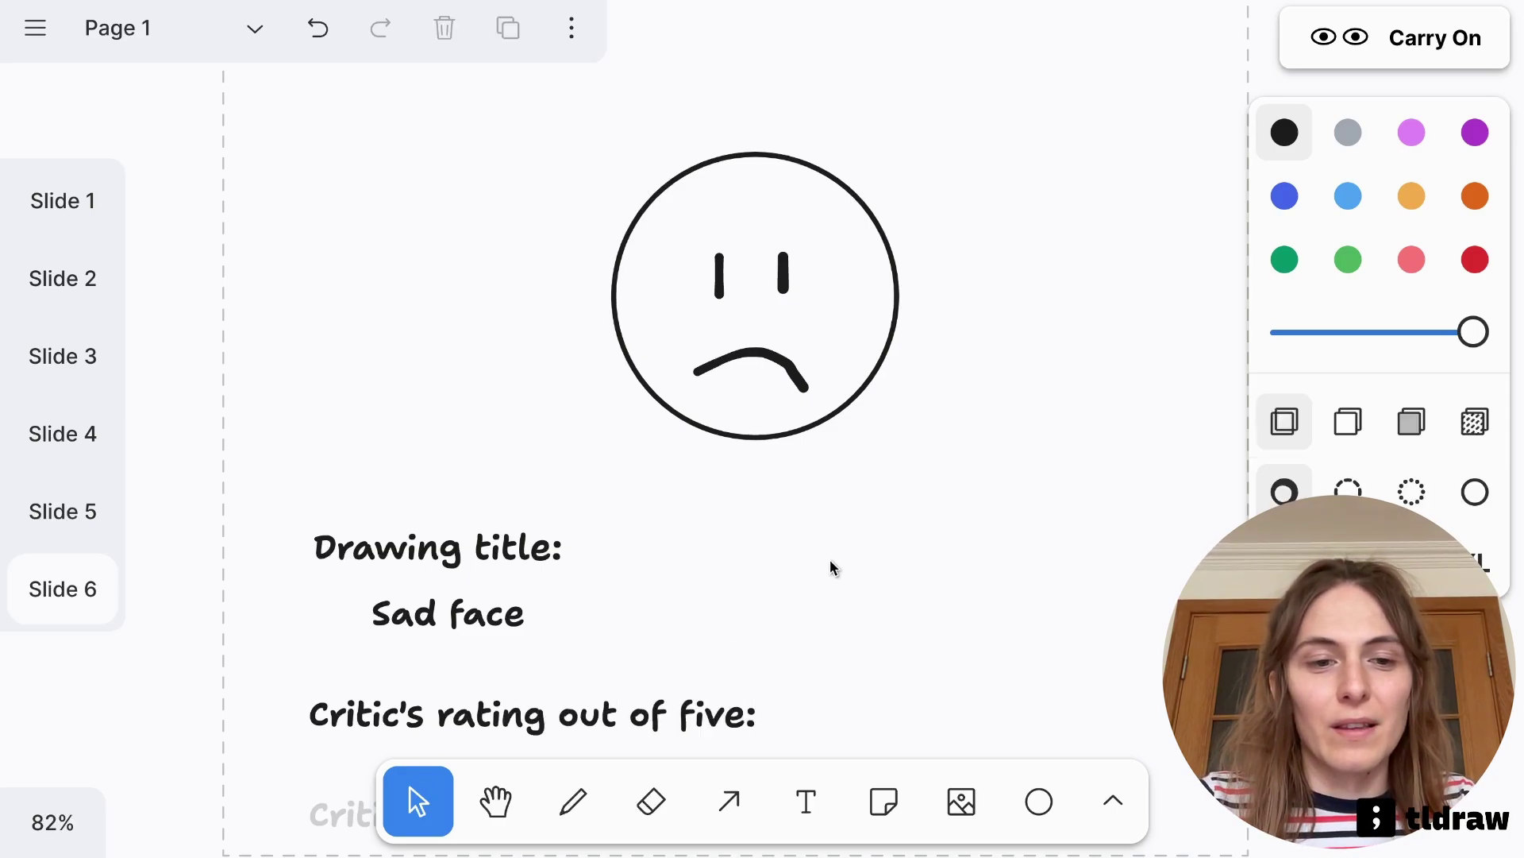
Centre the rating under its heading and add a 'Critic's comment:' heading
scroll(830, 559, down, 5)
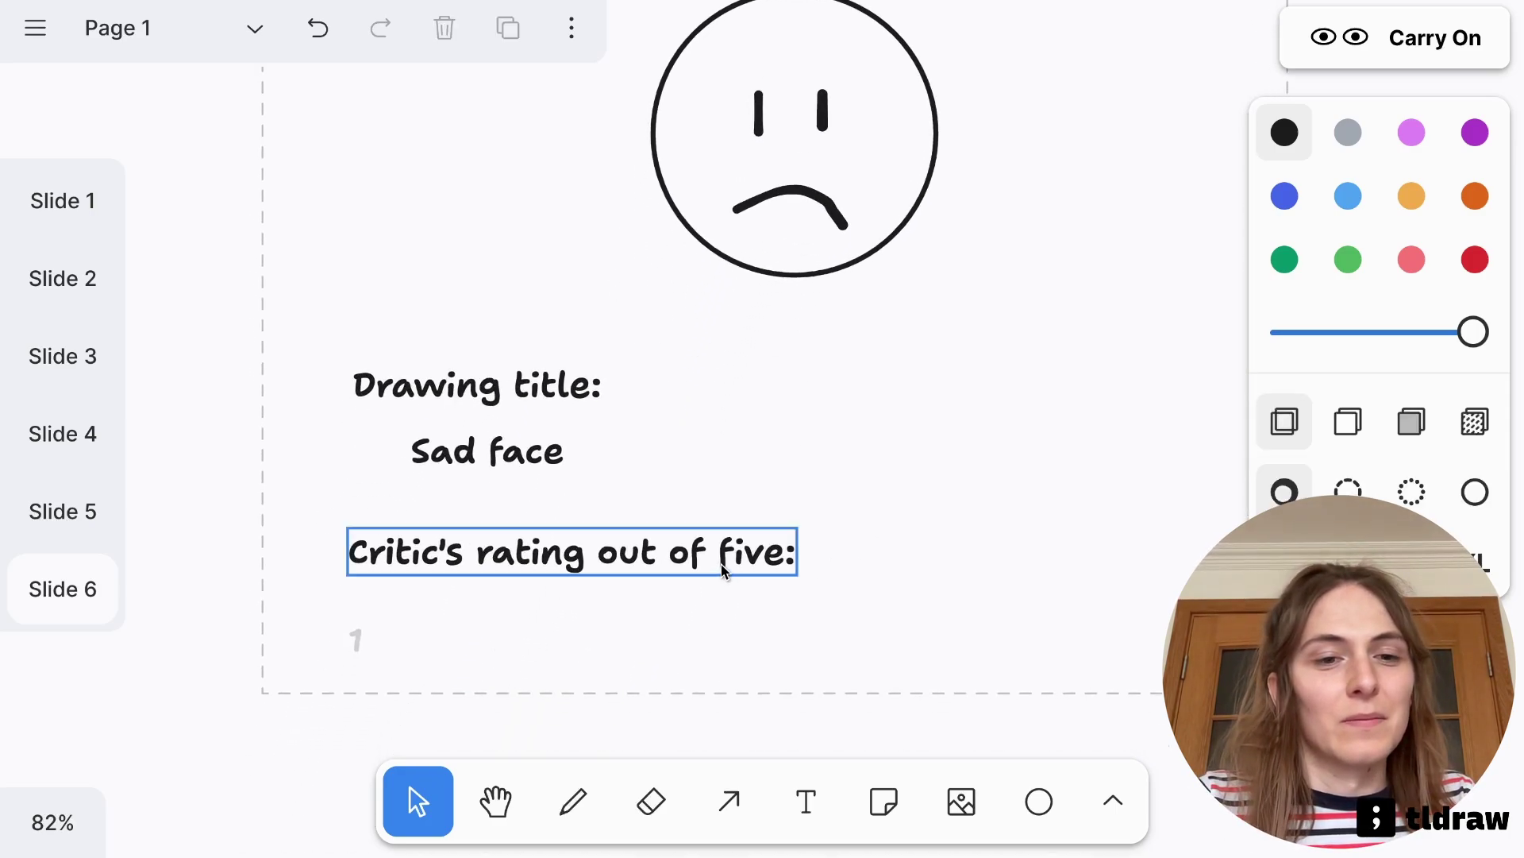
drag(358, 644, 492, 611)
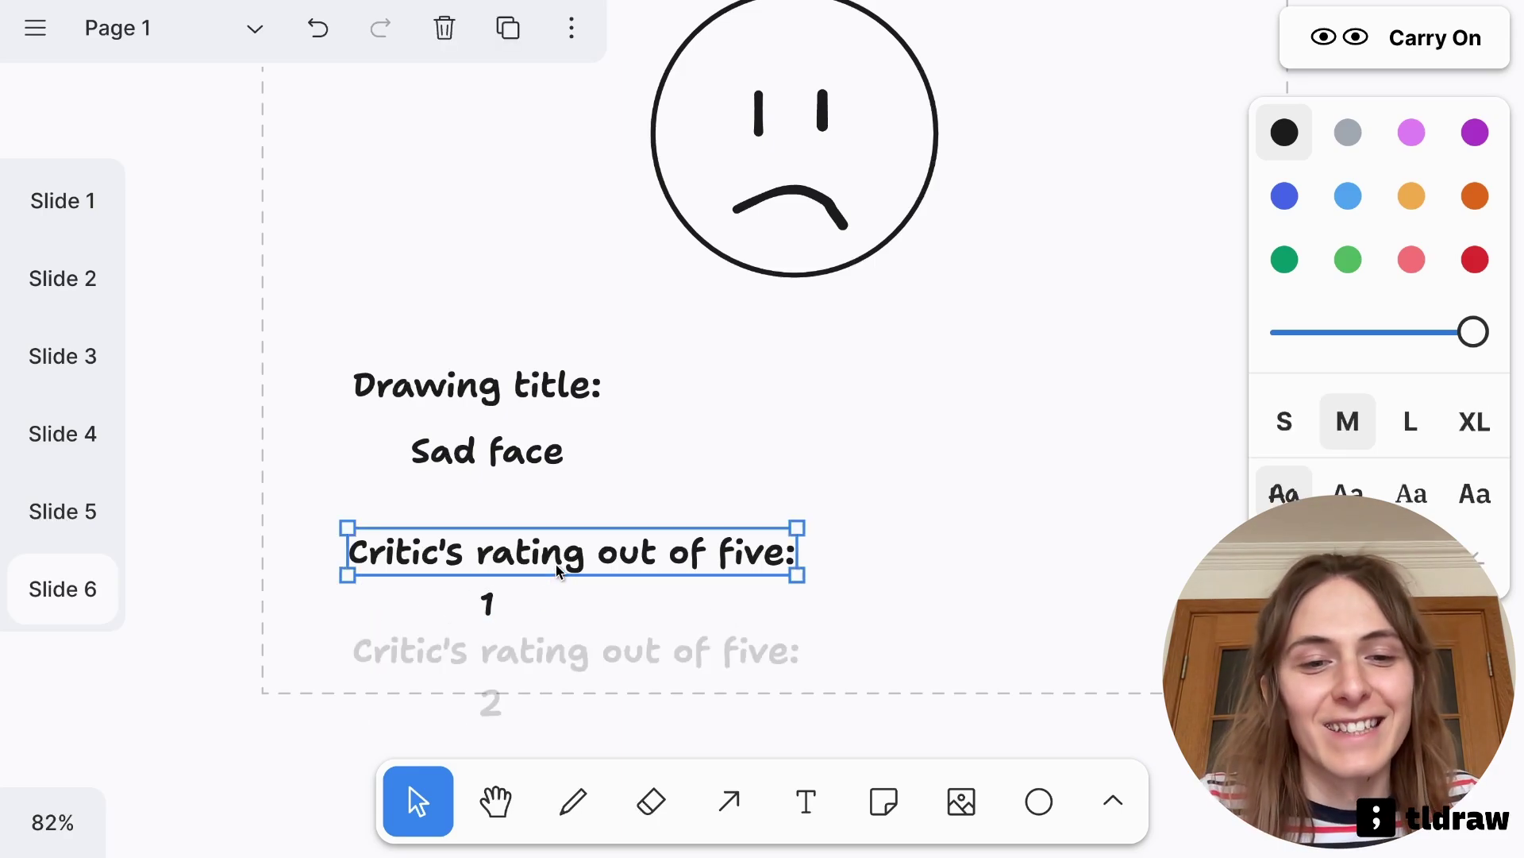
click(564, 663)
double_click(565, 665)
text(Critic's c)
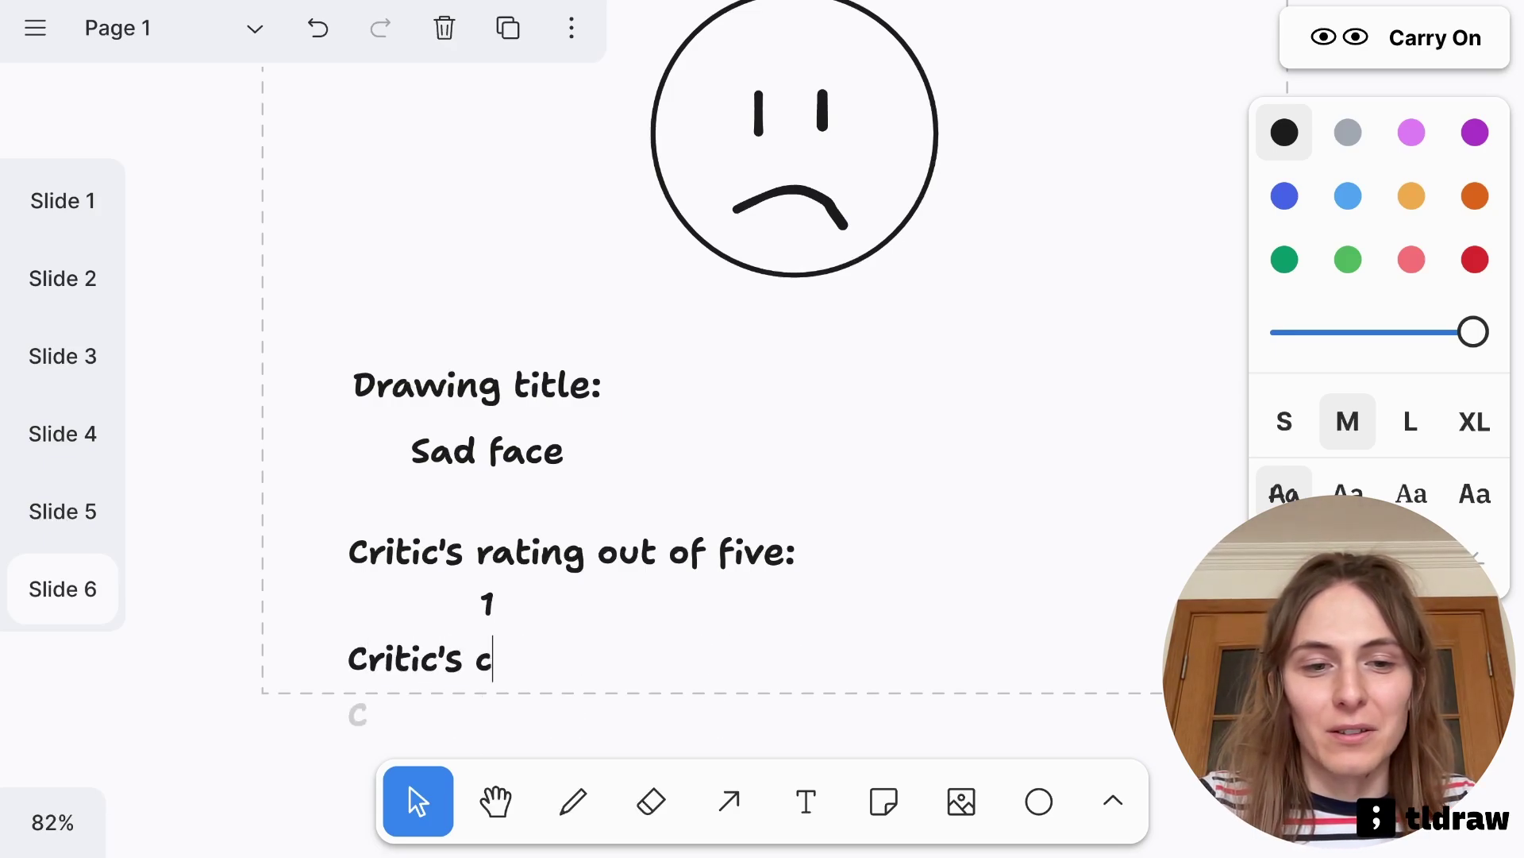
text(omment:)
key(Escape)
Change the rating to 5 and accept the suggested critic's comment
scroll(901, 488, down, 1)
scroll(901, 489, down, 2)
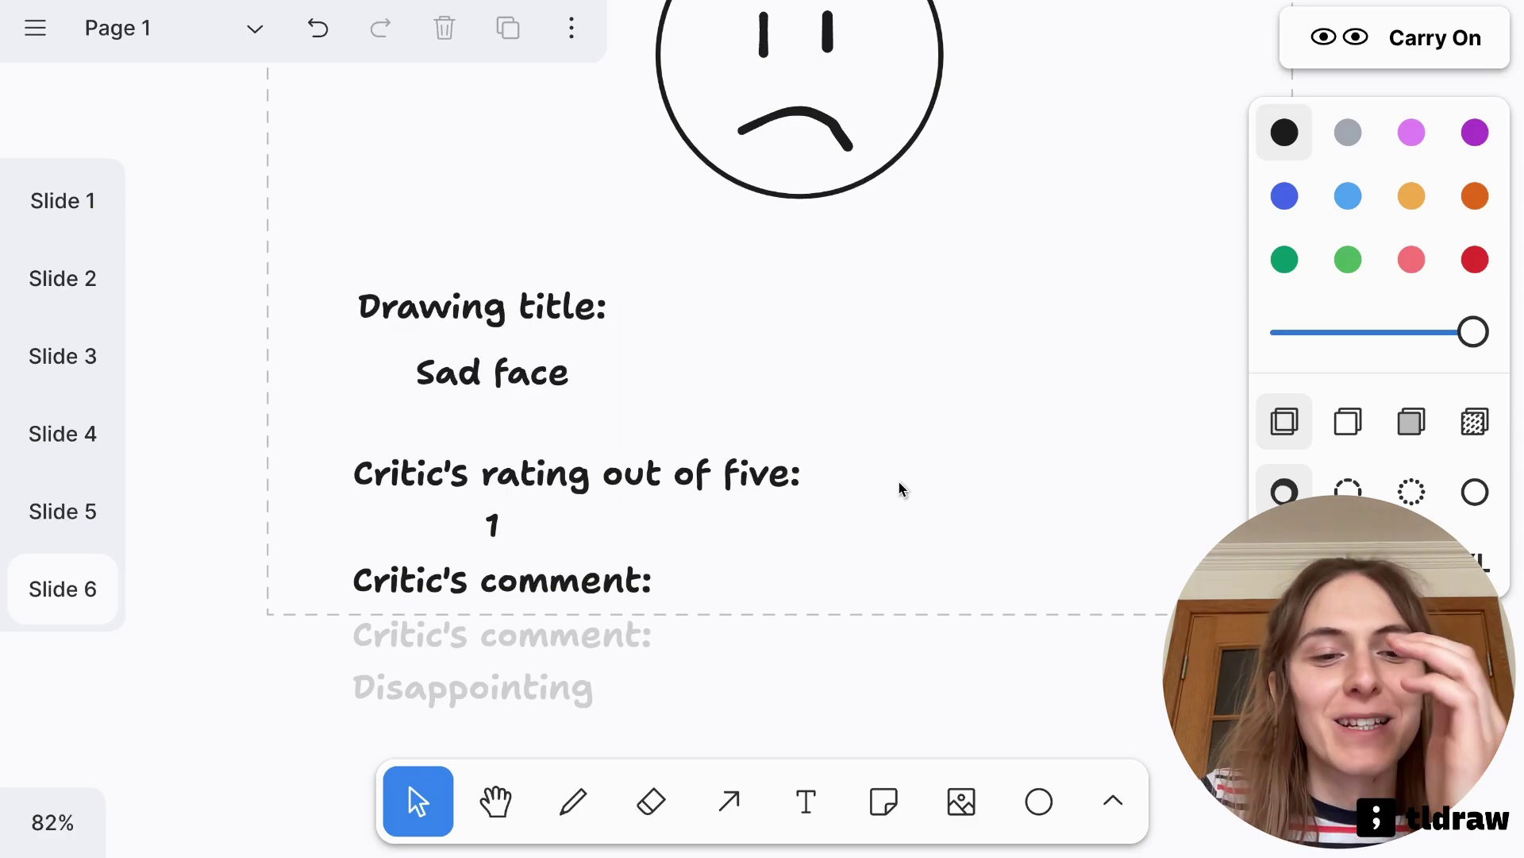
click(494, 520)
double_click(494, 520)
text(5)
click(874, 486)
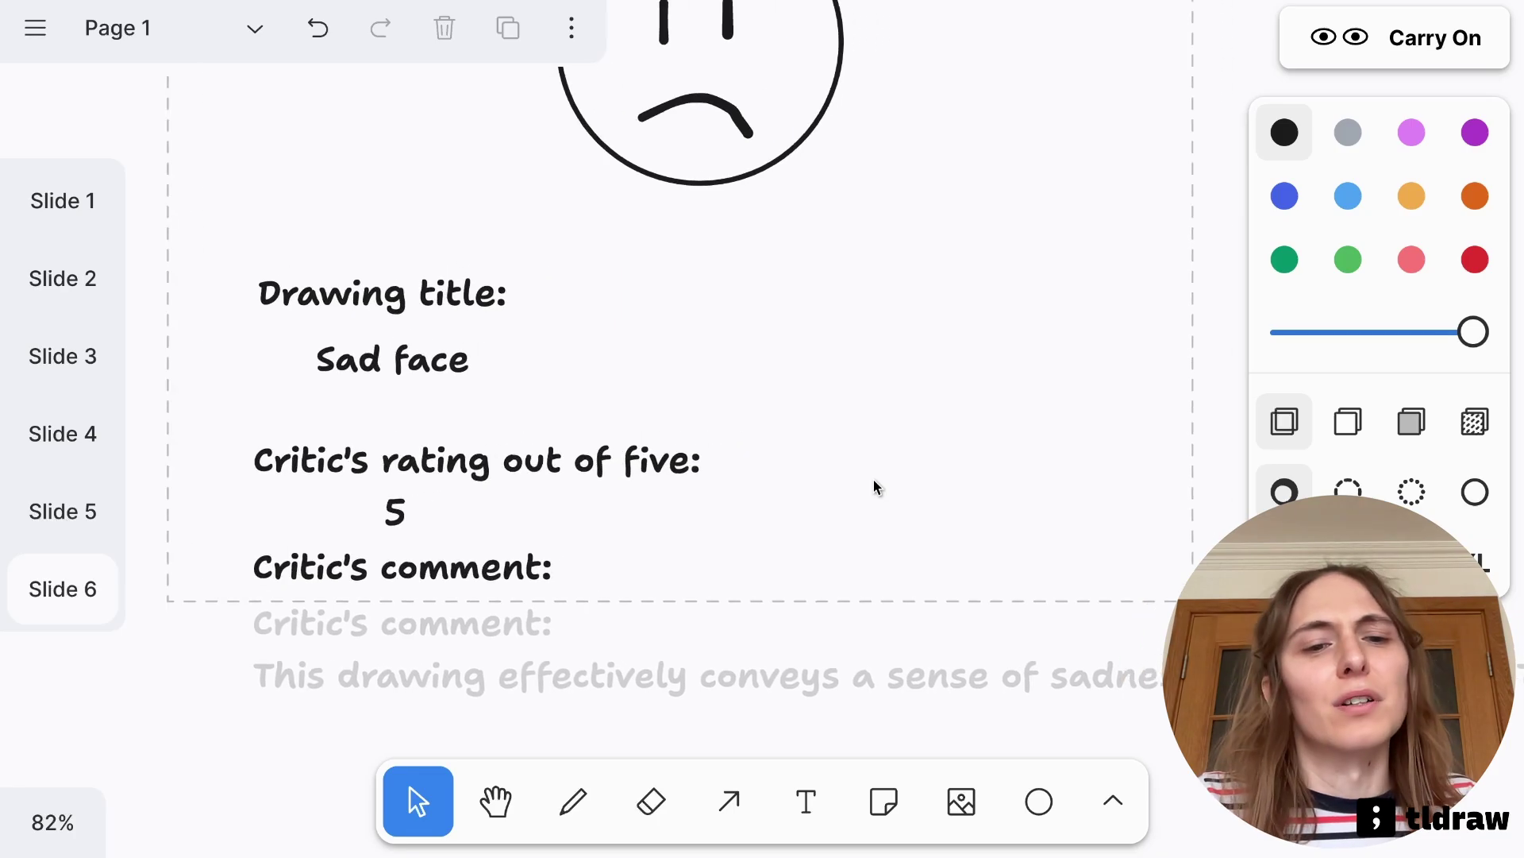
click(628, 677)
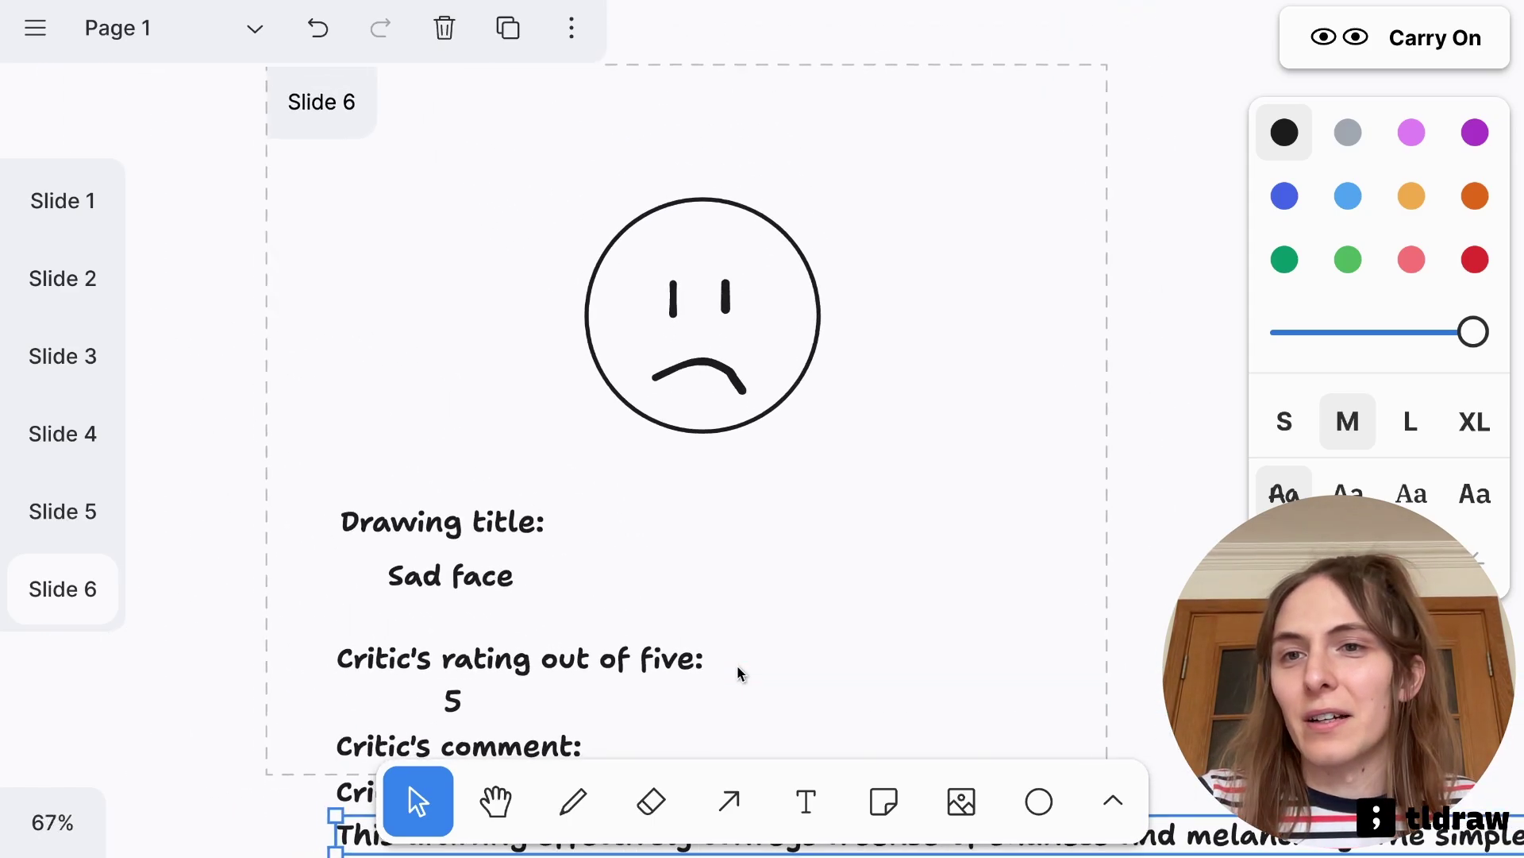
click(737, 664)
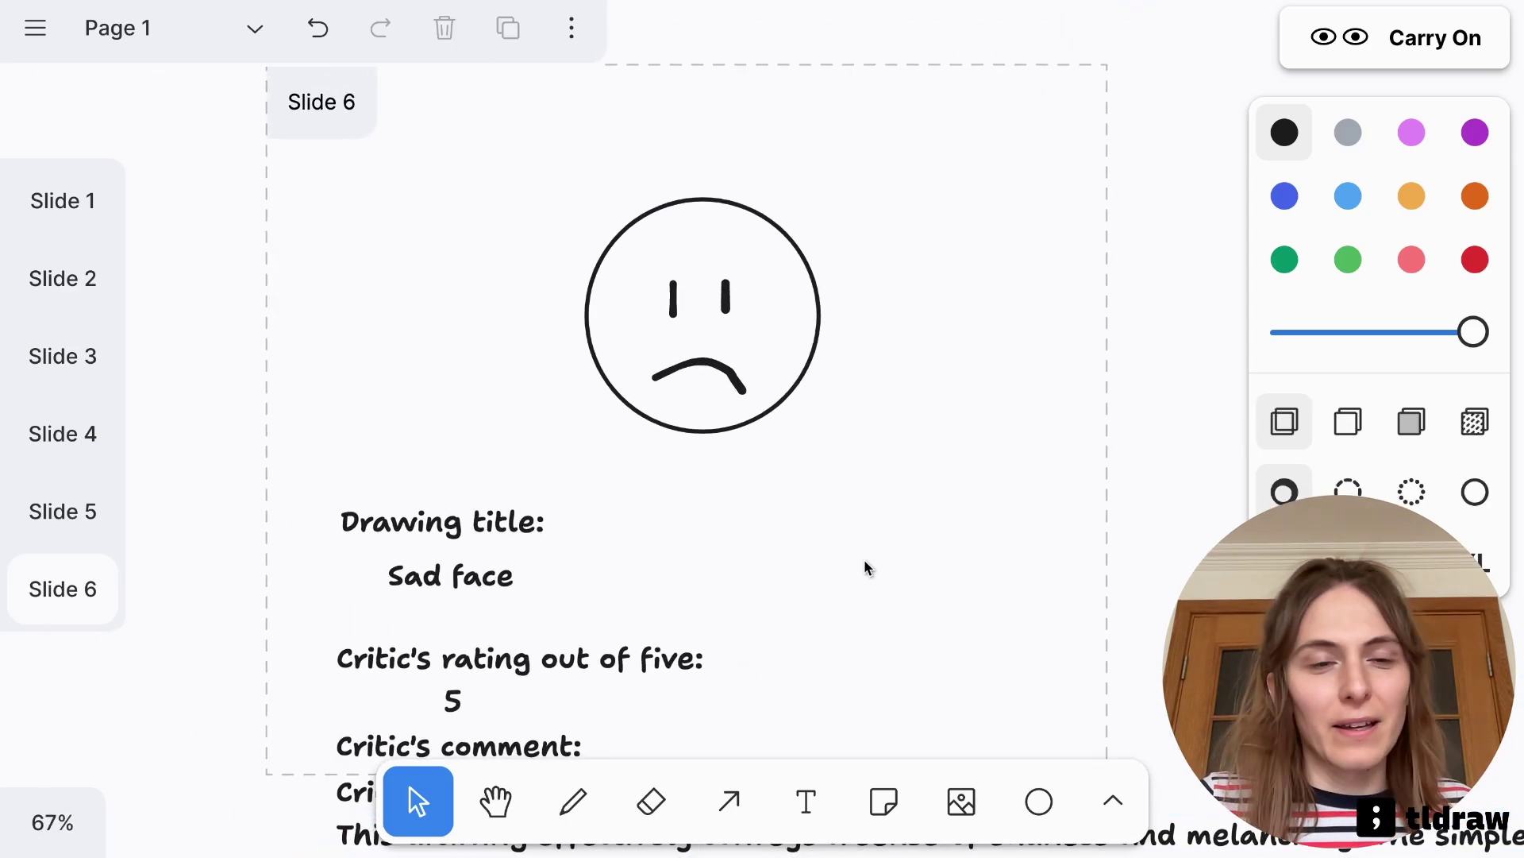